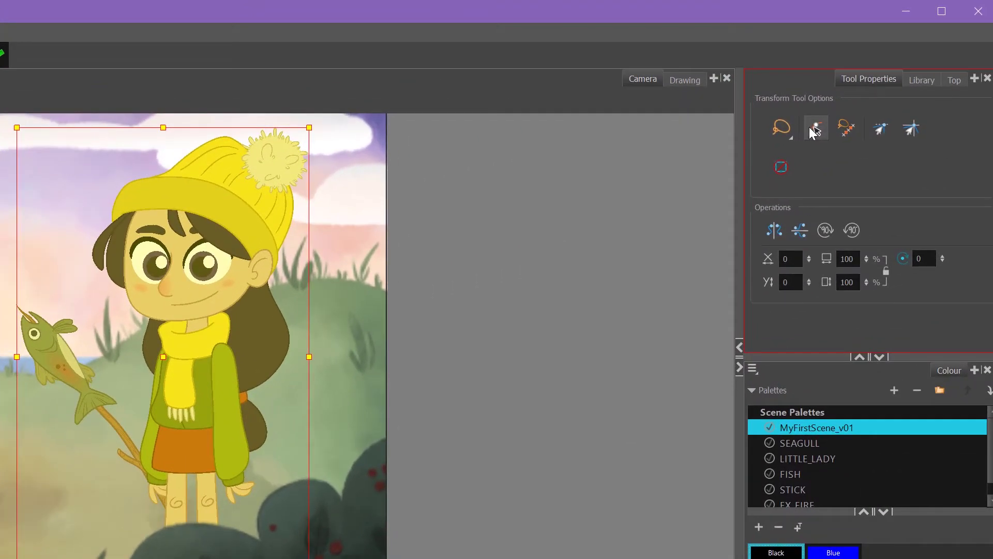
- Turn on peg selection for the Transform tool and select the girl's front upper arm and hat pompom in turn
left_click(812, 128)
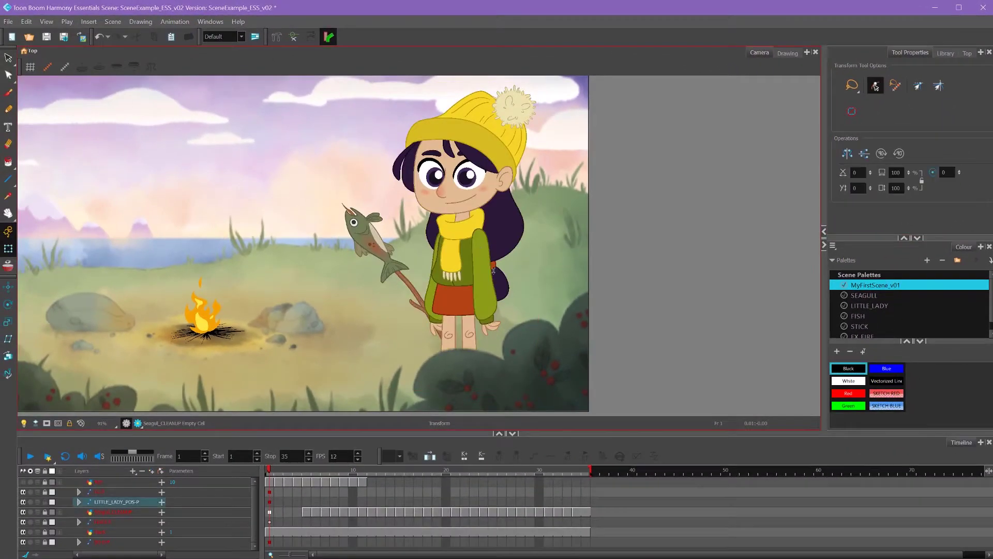
left_click(491, 303)
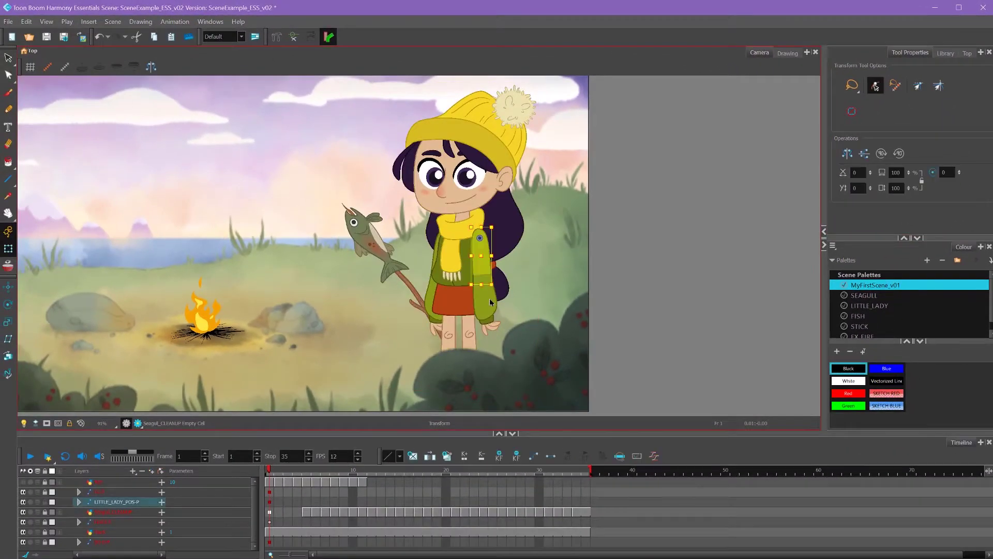
left_click(514, 106)
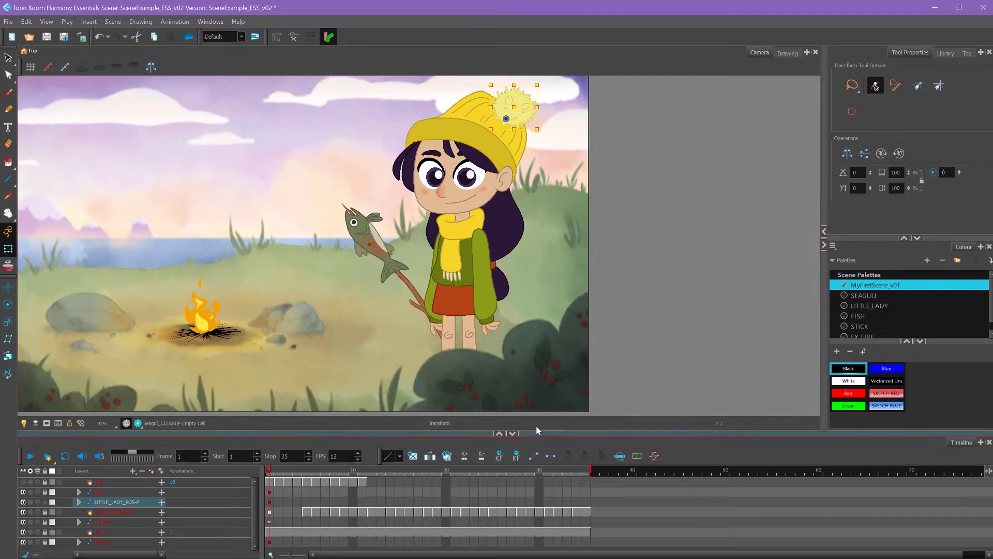
- Enlarge the Timeline, expand LITTLE_LADY_POS-P, and widen the layer list with the Parameters column hidden
left_click_drag(563, 429, 582, 336)
left_click(80, 406)
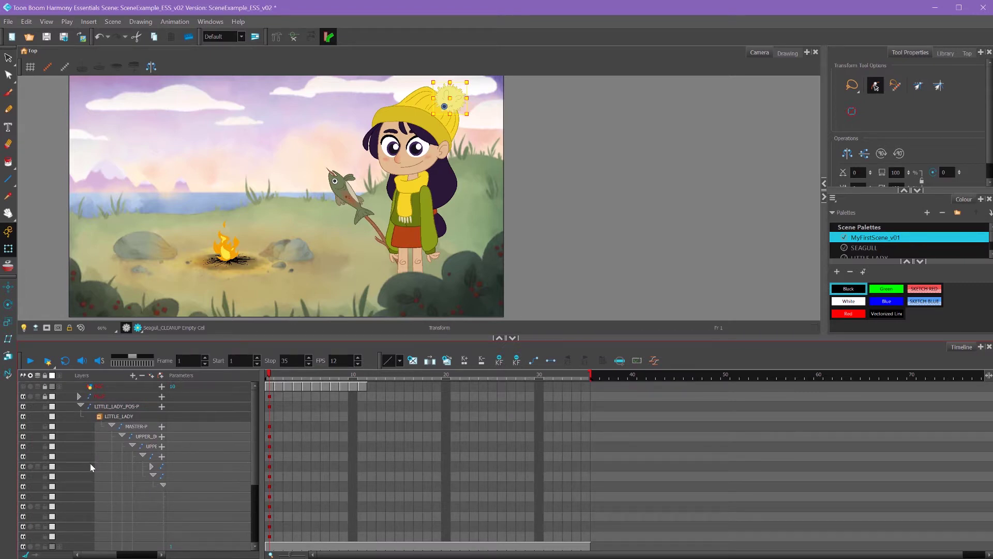
left_click(27, 555)
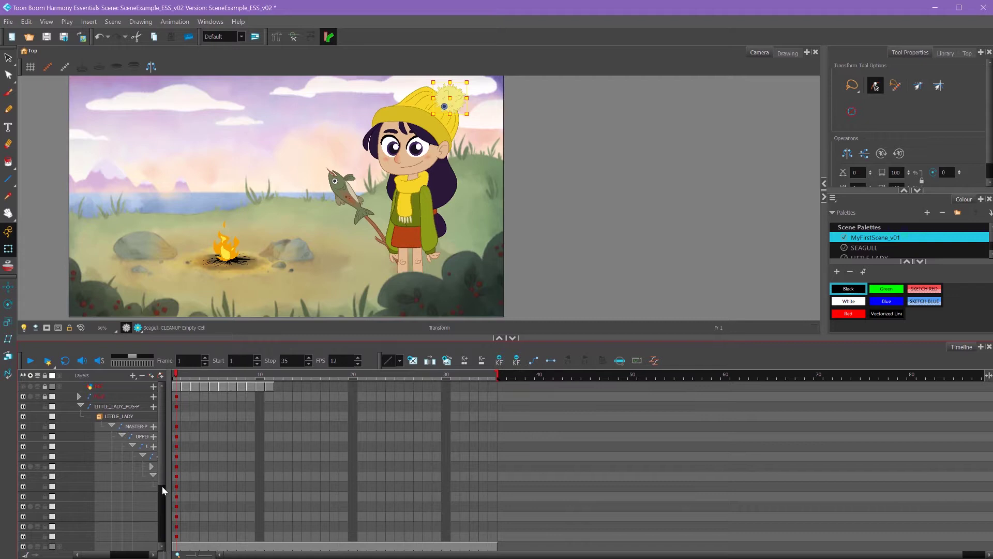
left_click_drag(167, 482, 308, 463)
scroll(308, 448, "down", 2)
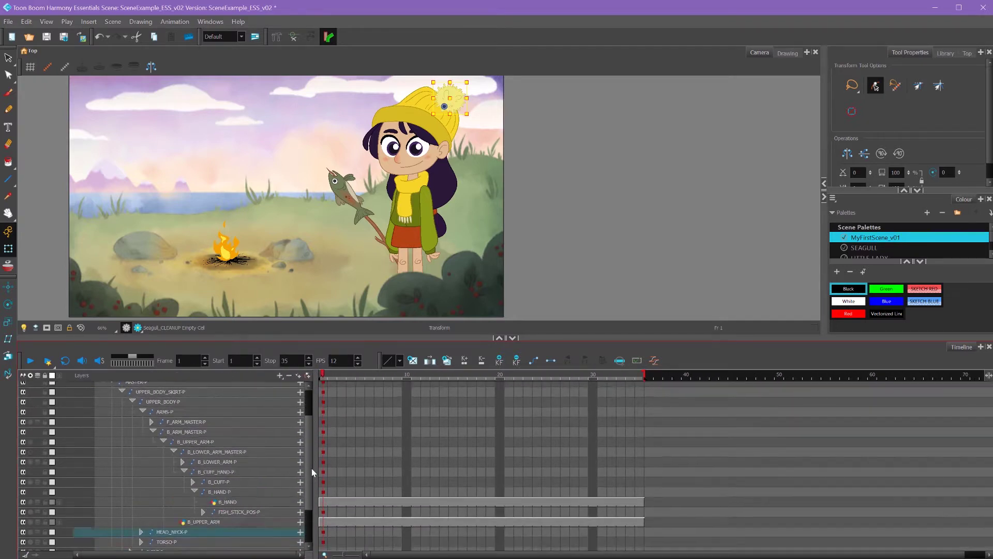
- Select MASTER-P at frame 1 and display the girl rig's deformation controls
left_click(526, 147)
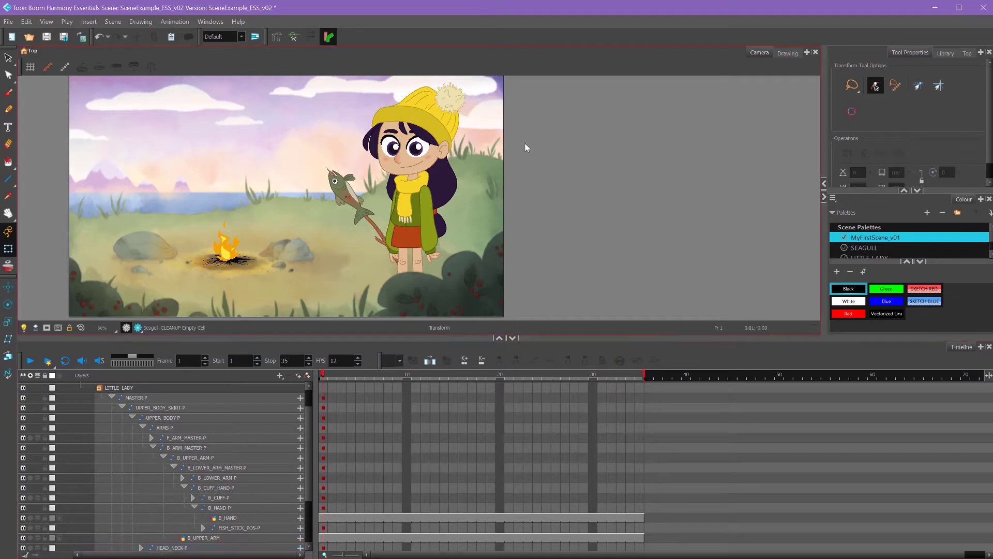
left_click(322, 397)
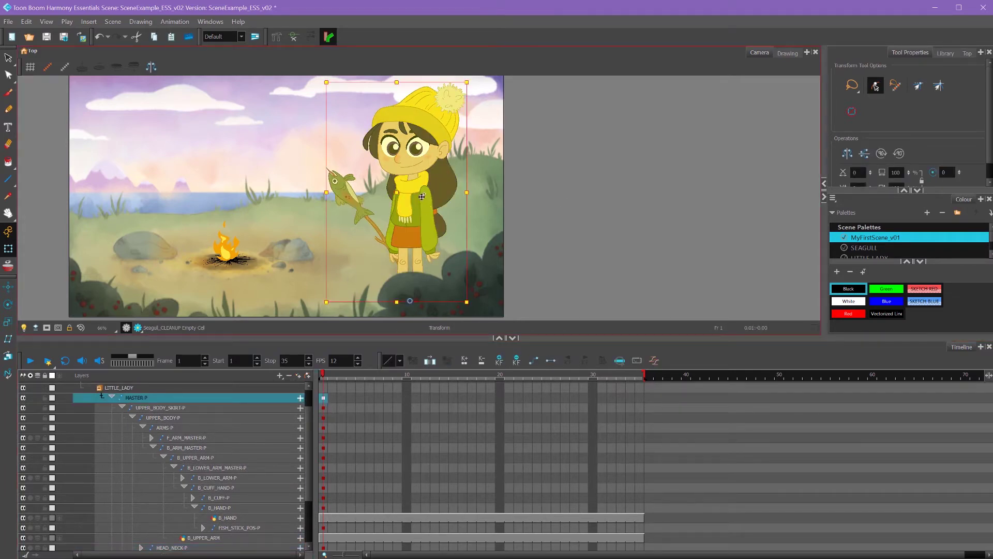
left_click(293, 37)
left_click(575, 213)
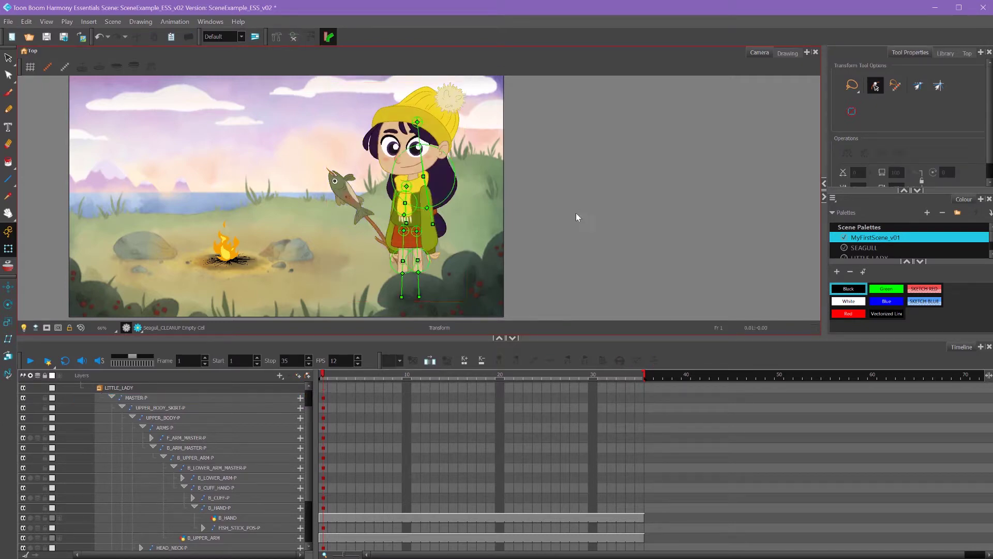
- Examine the deformation controls over the girl's head, torso and legs, and hide them
scroll(584, 197, "up", 2)
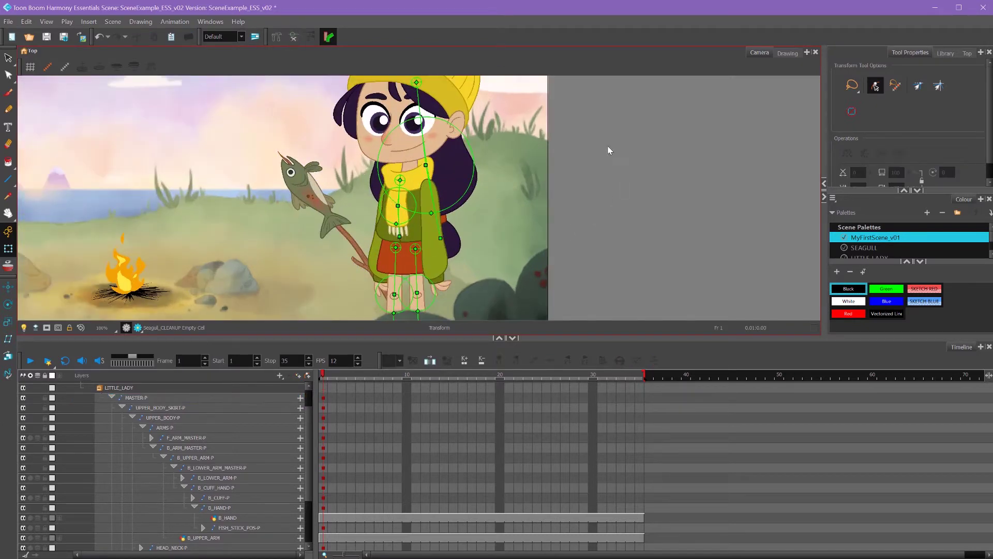
left_click_drag(467, 167, 436, 189)
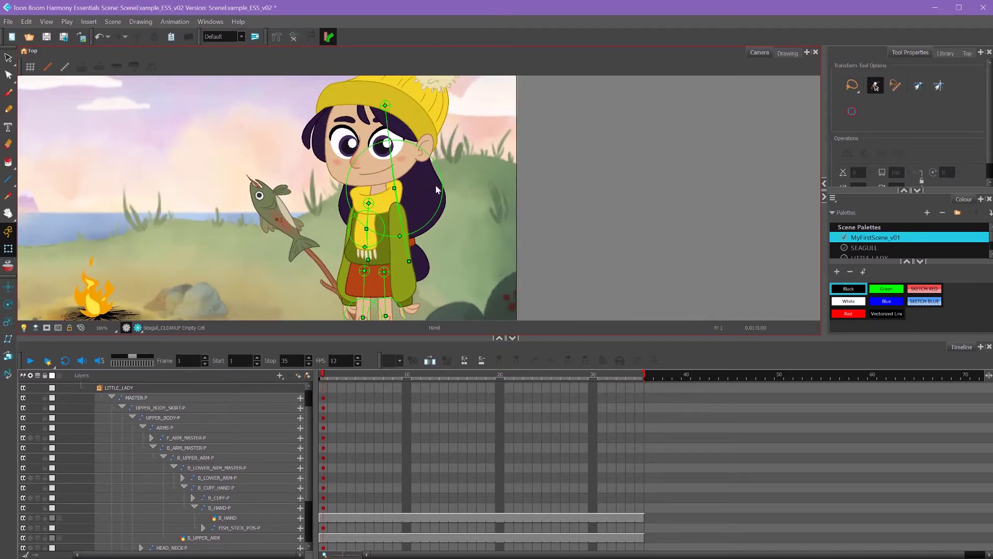
left_click(398, 172)
left_click_drag(422, 171, 449, 192)
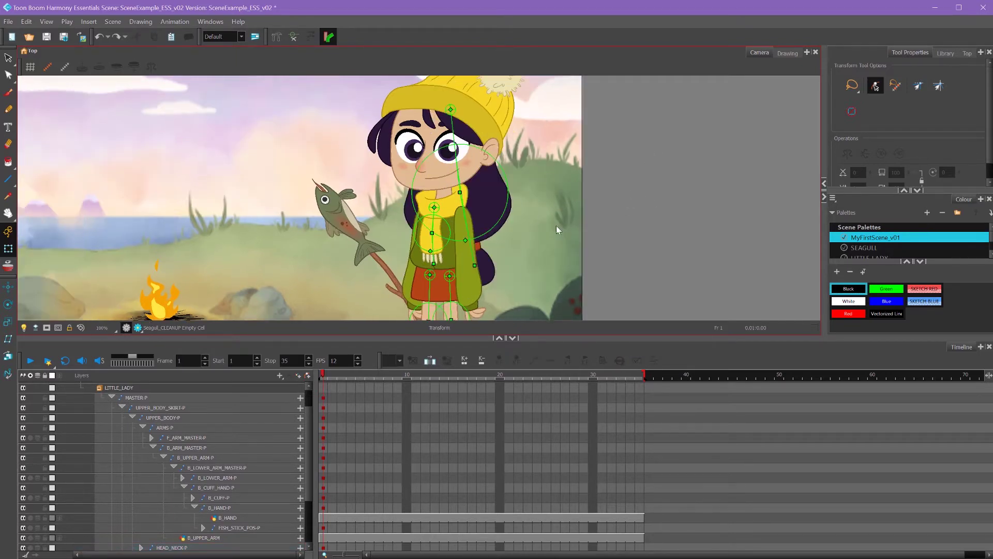
left_click(293, 38)
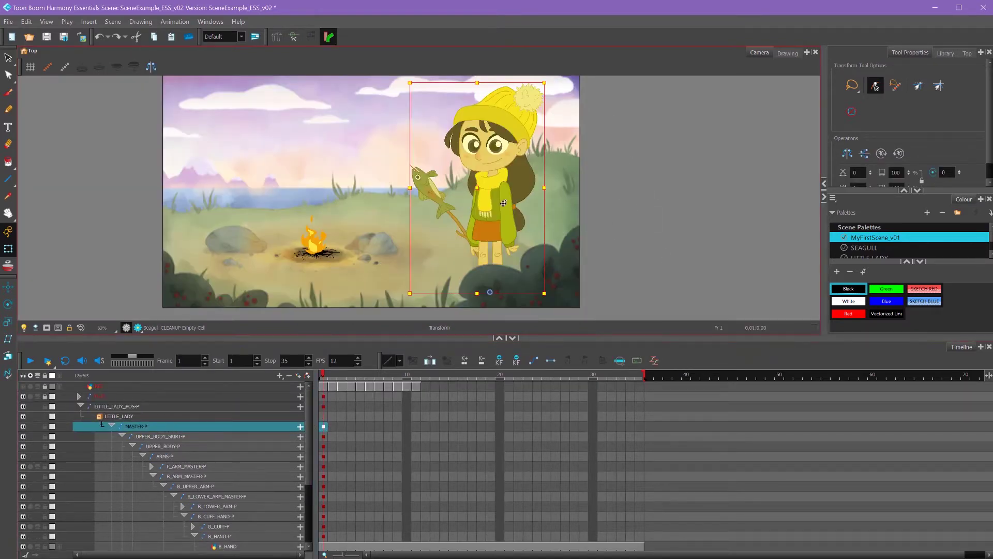
- Move the whole girl slightly up and to the right via MASTER-P, and rotate F_ARM_MASTER-P across her body
left_click_drag(501, 210, 507, 201)
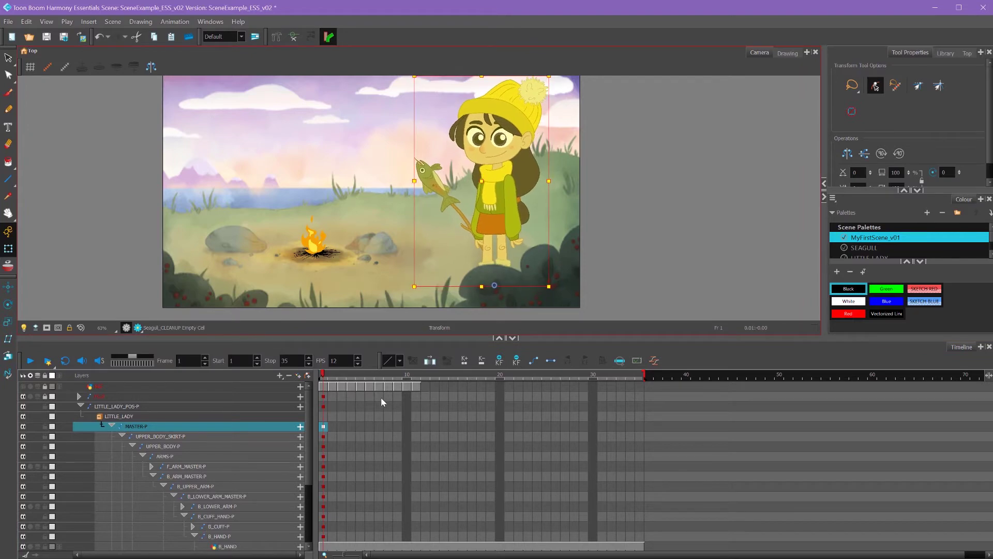
left_click_drag(535, 265, 487, 266)
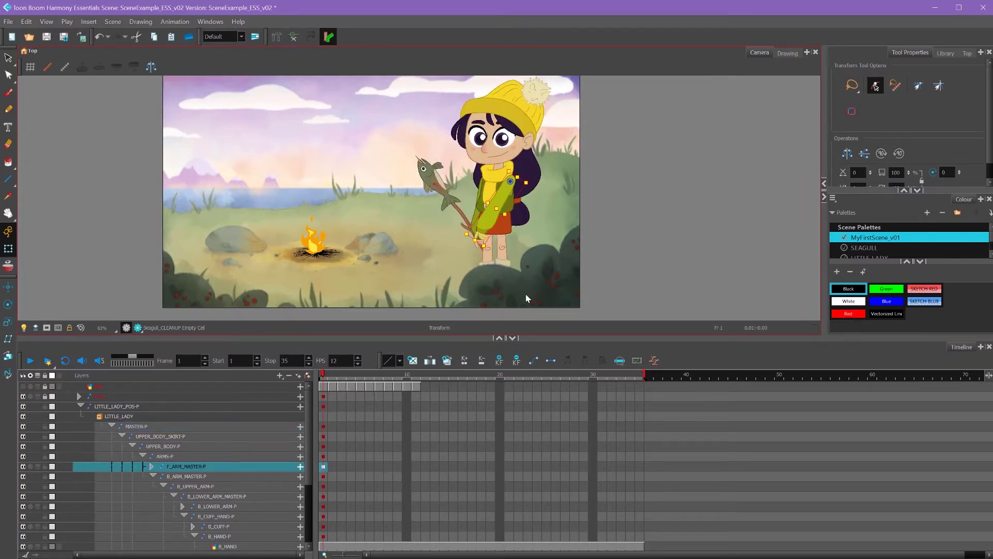
- Rotate B_ARM_MASTER-P so the arm holding the fish stick swings slightly toward the campfire
scroll(303, 471, "down", 2)
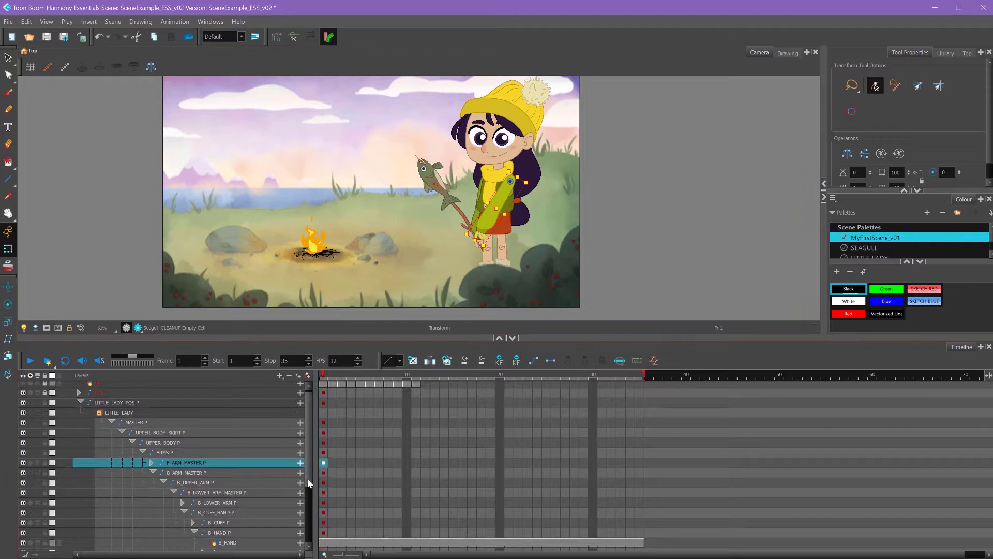
left_click(322, 454)
left_click_drag(495, 263, 469, 261)
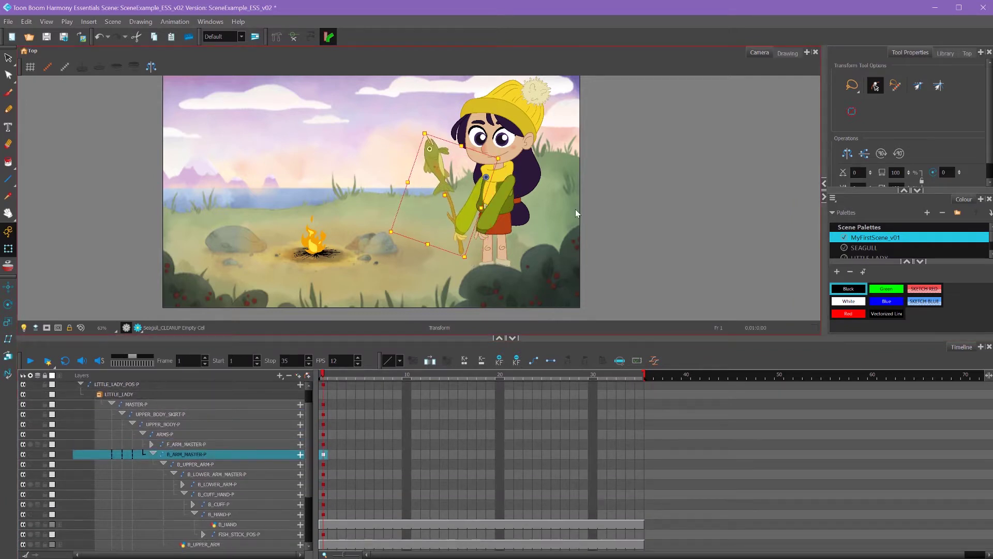
left_click(581, 208)
- Try to rotate the girl's front forearm upward toward the campfire
left_click(494, 222)
key("ctrl+z")
key("b")
key("shift+b")
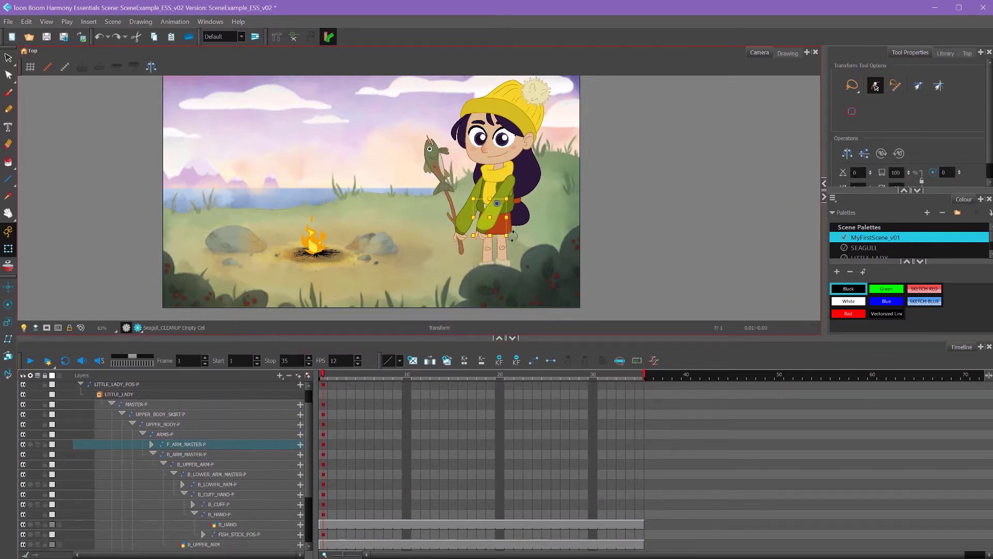
left_click_drag(512, 235, 503, 250)
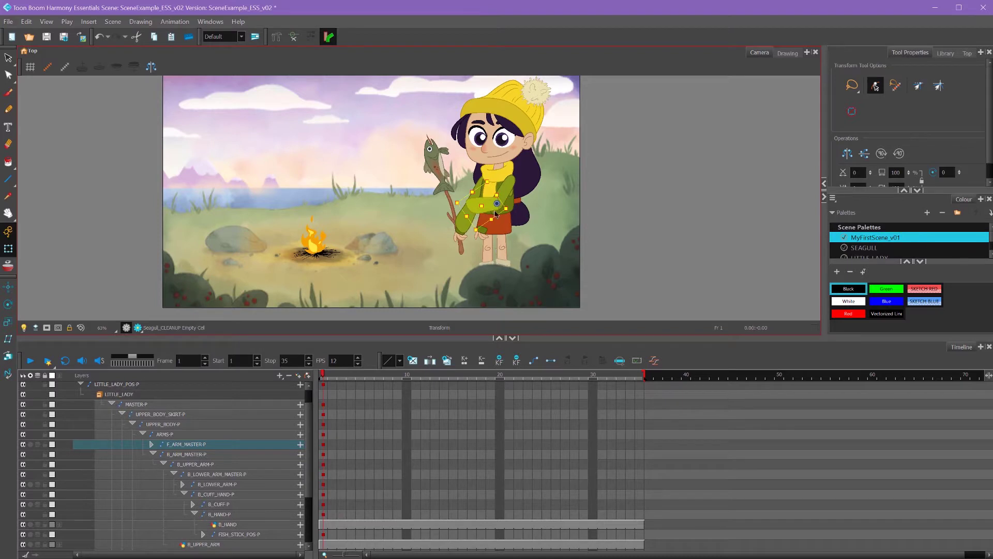
key("ctrl+z")
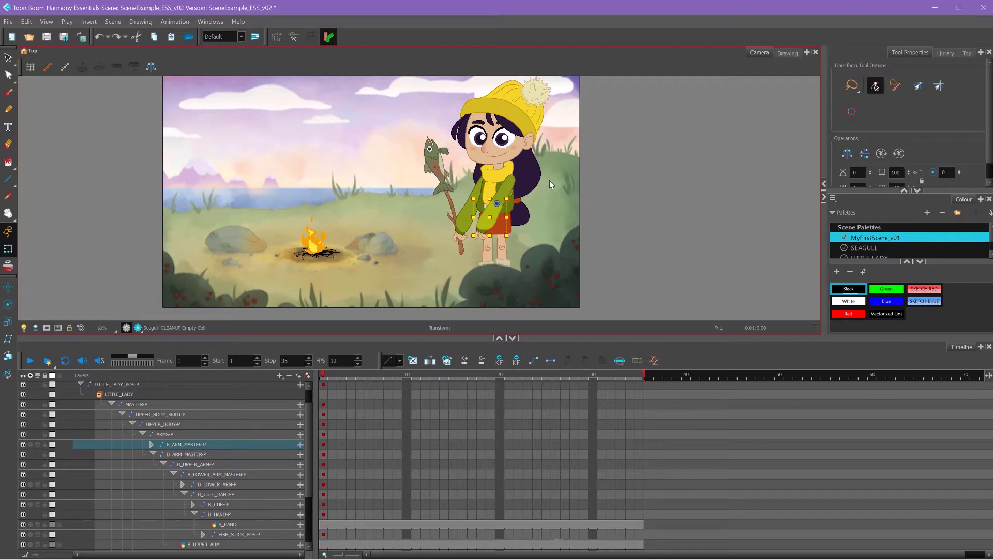
- Move the selection up the hierarchy level by level from the front forearm to MASTER-P, and clear it
key("b")
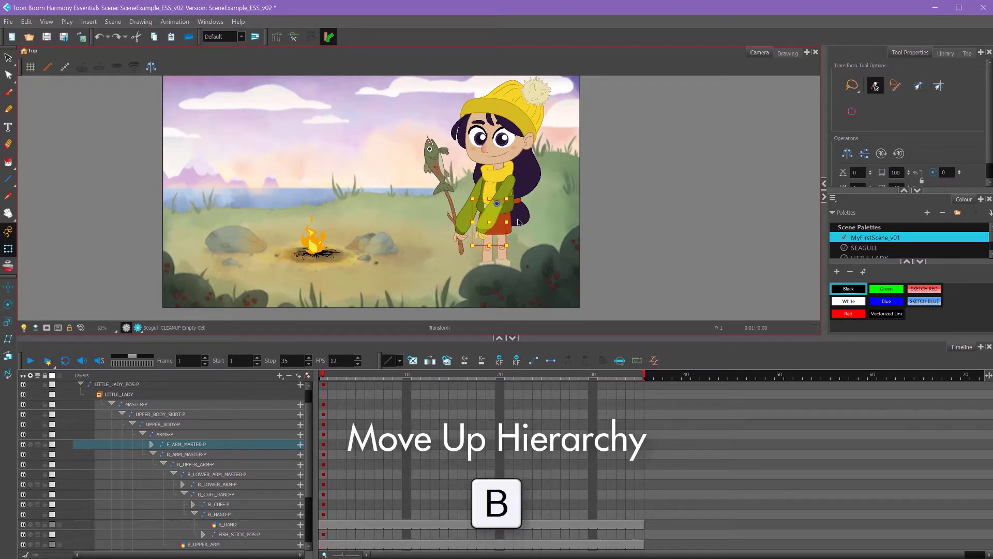
key("b")
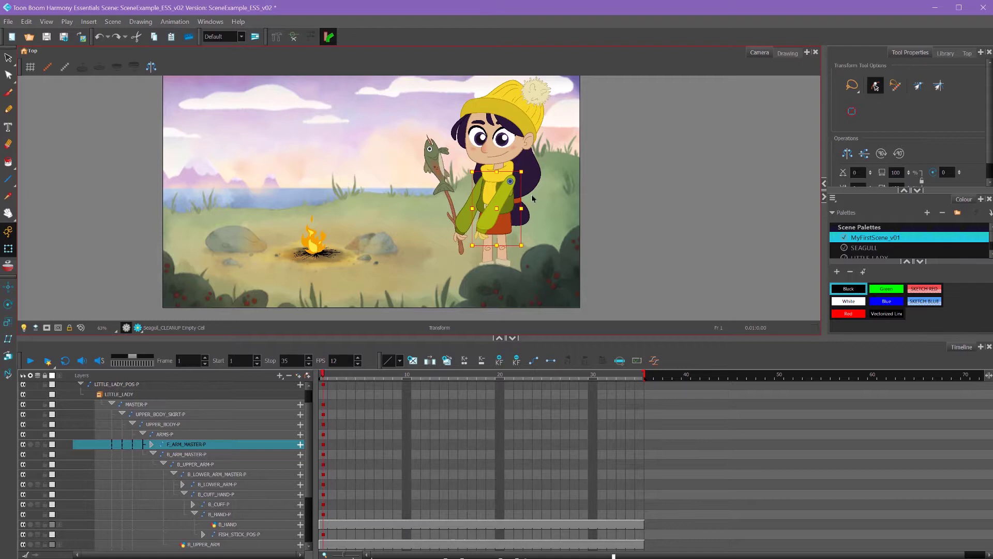
key("b")
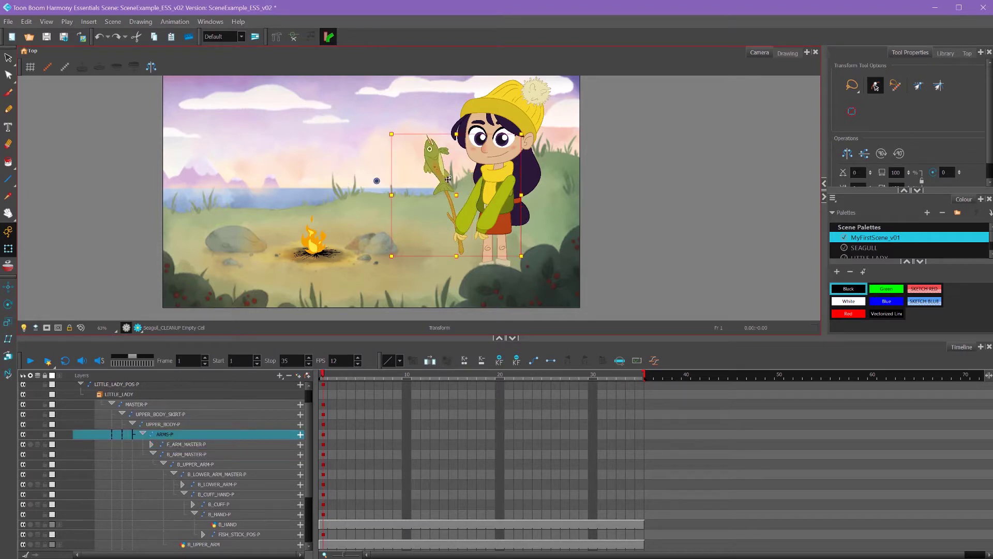
key("b")
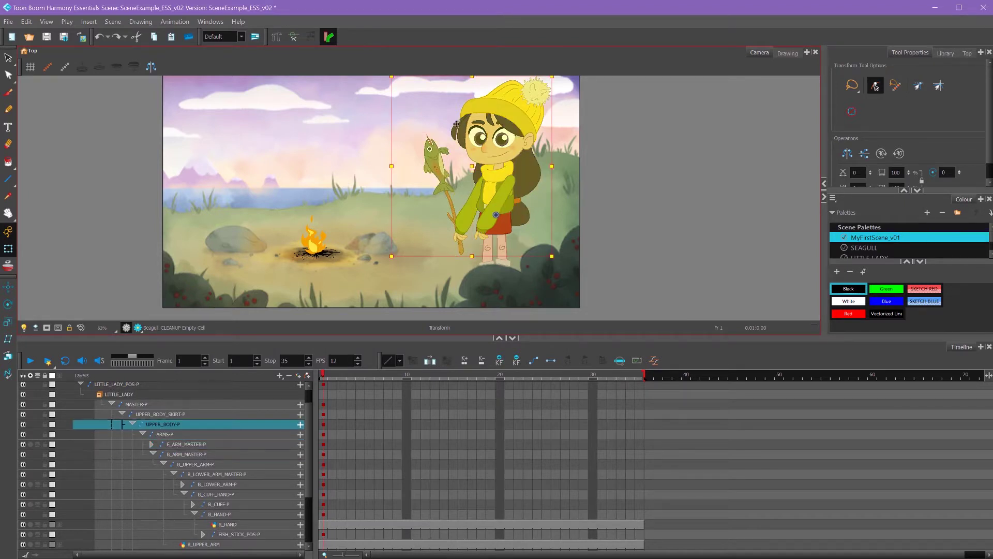
key("b")
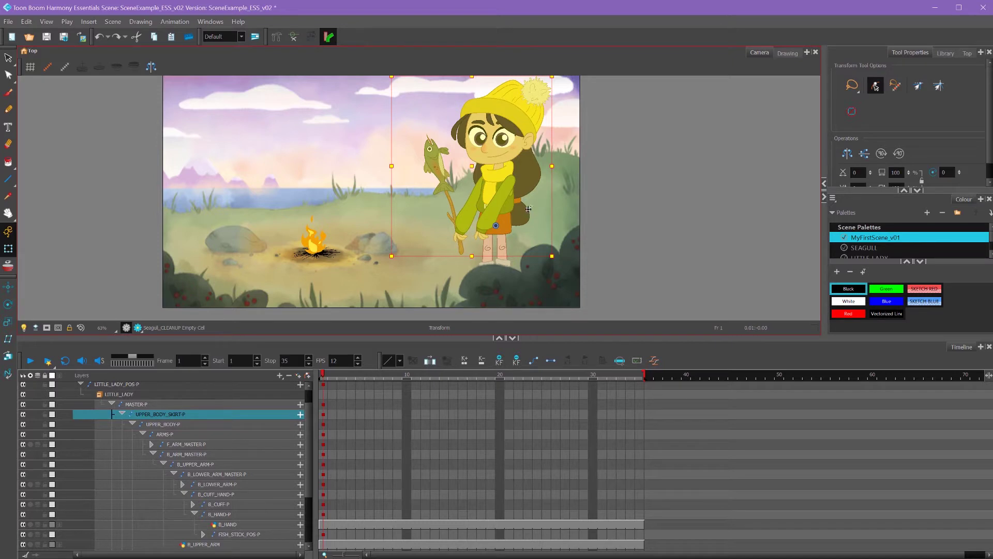
key("b")
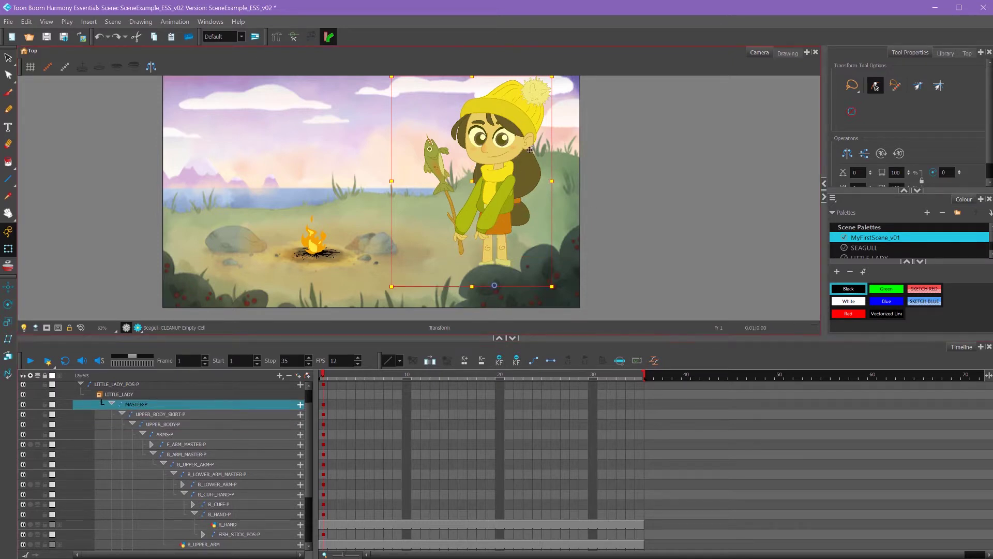
left_click(633, 167)
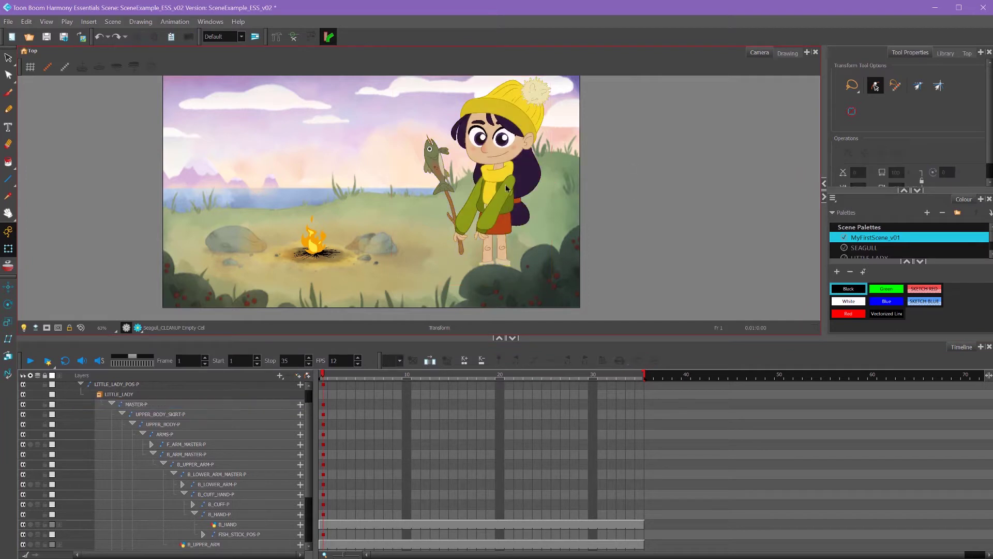
- Select the front upper arm, move up the hierarchy to F_ARM_MASTER-P and back down, and clear the selection
left_click(507, 189)
key("b")
key("shift+b")
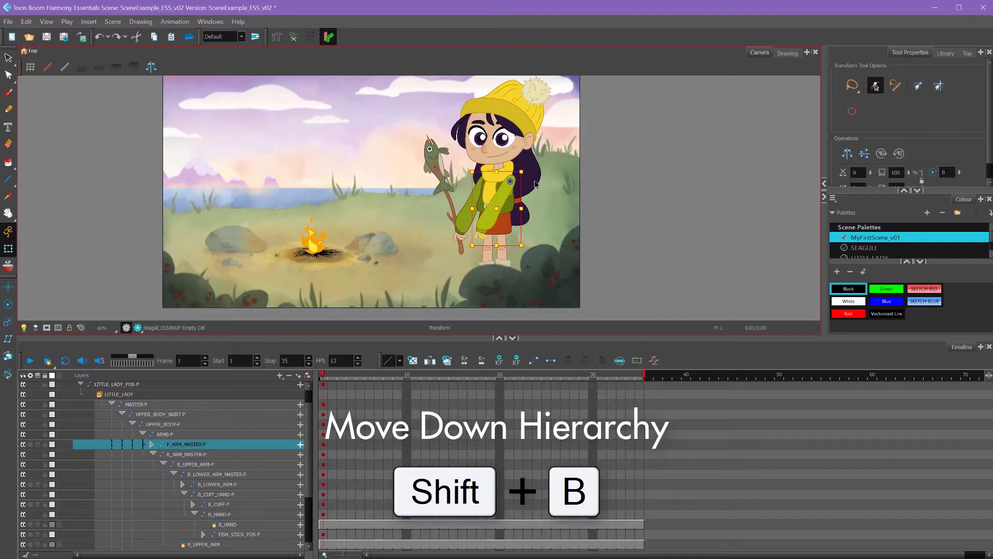
key("shift+b")
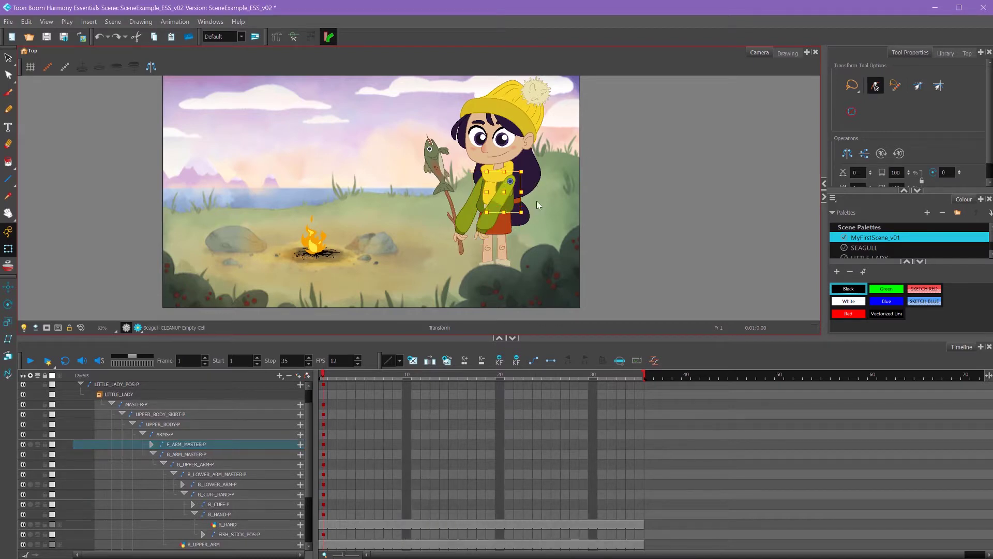
left_click(607, 182)
- Rotate the back forearm with the fish stick outward toward the campfire
left_click(476, 192)
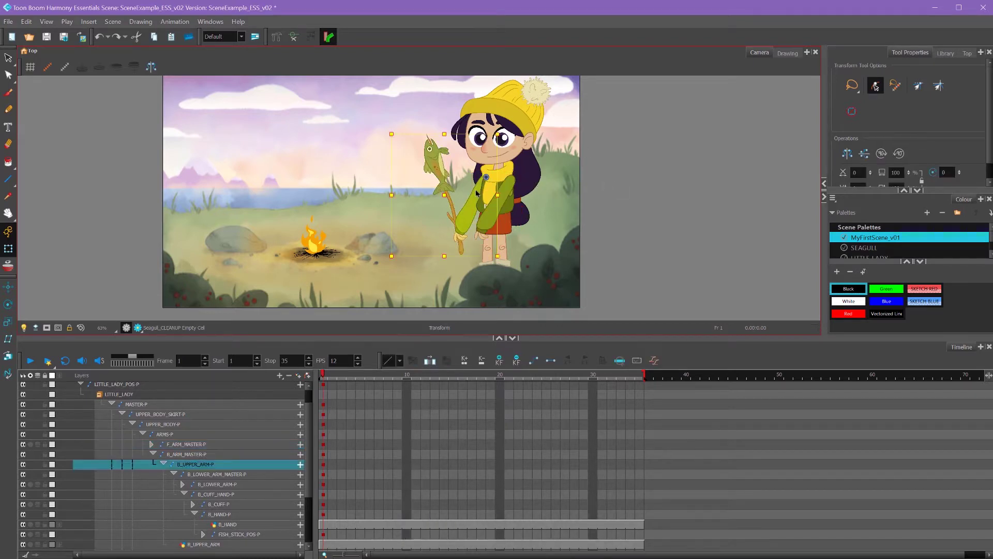
left_click(464, 217)
left_click_drag(500, 259, 480, 219)
- Select the hand holding the fish stick by its peg, B_HAND-P, with the Transform tool
left_click(440, 219)
scroll(624, 235, "up", 5)
left_click_drag(455, 301, 468, 287)
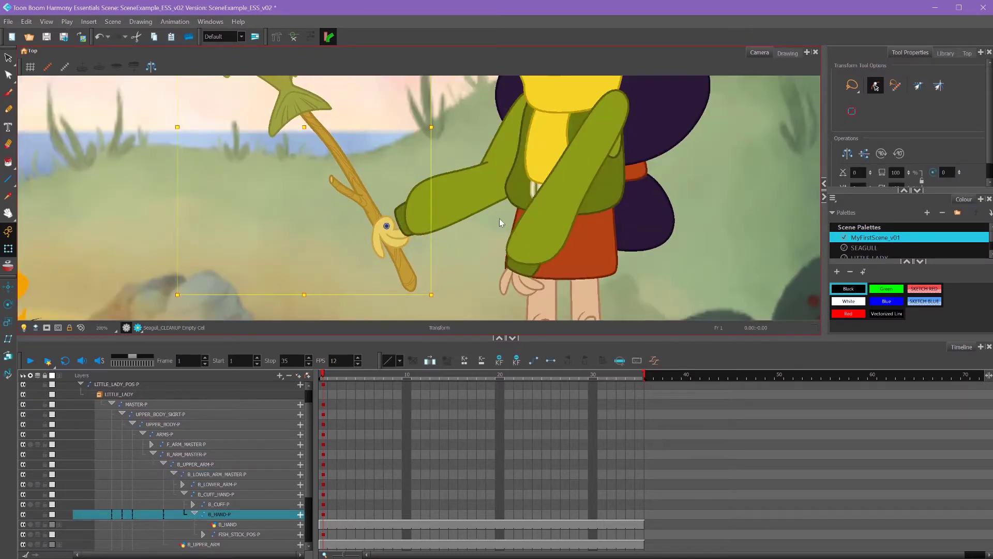
scroll(499, 218, "up", 3)
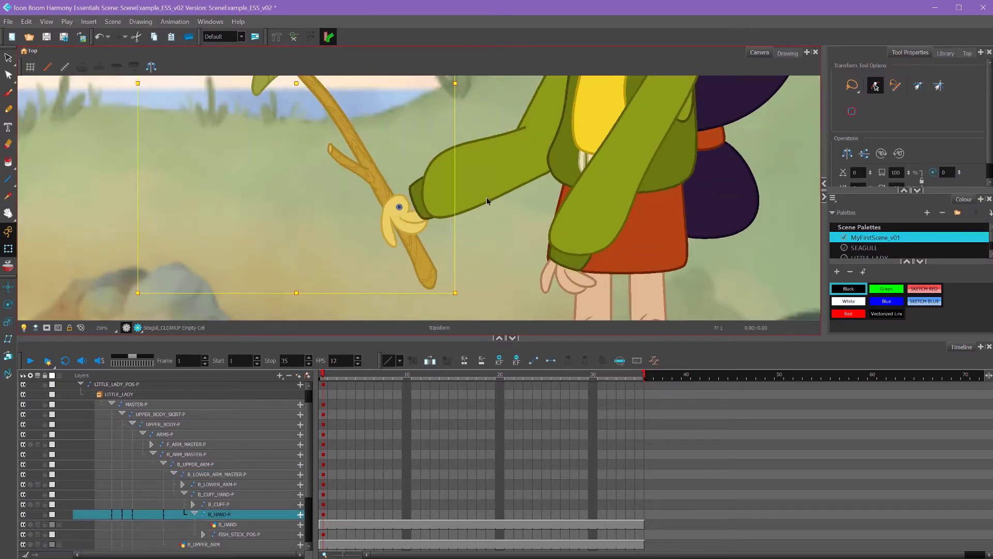
scroll(430, 177, "up", 4)
key("alt+s")
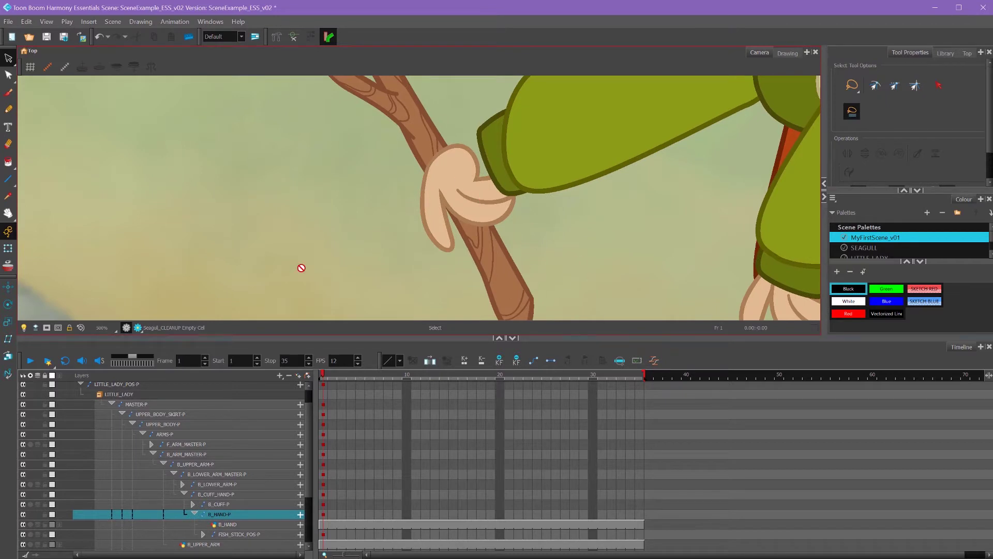
key("shift+t")
left_click(522, 206)
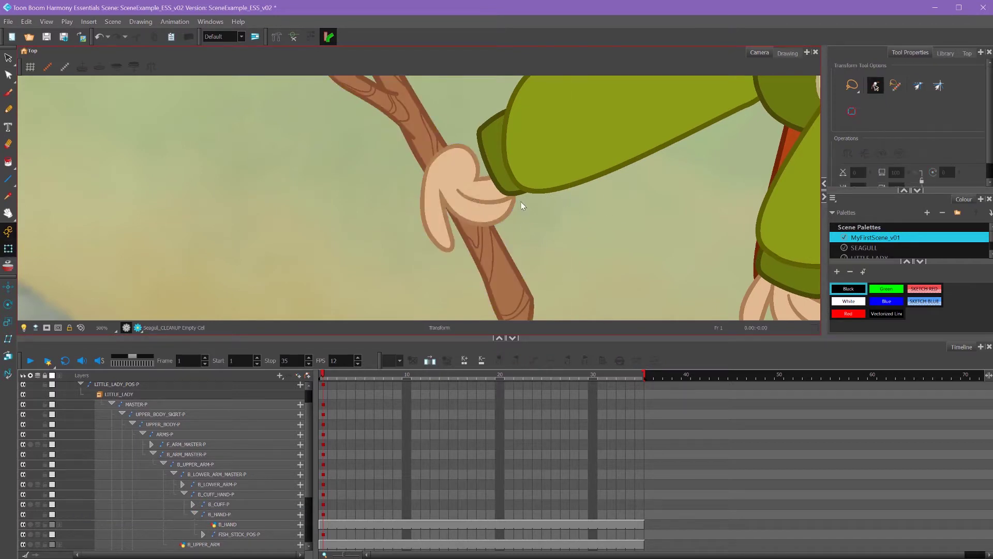
left_click(473, 197)
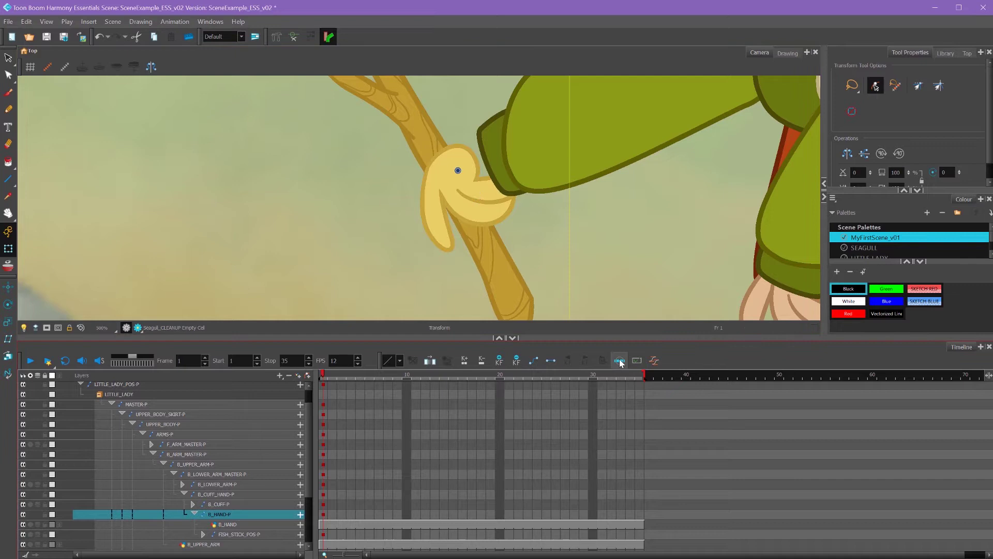
- Locate the selected hand peg in the timeline, expand B_HAND-P and select its B_HAND drawing layer
left_click(621, 363)
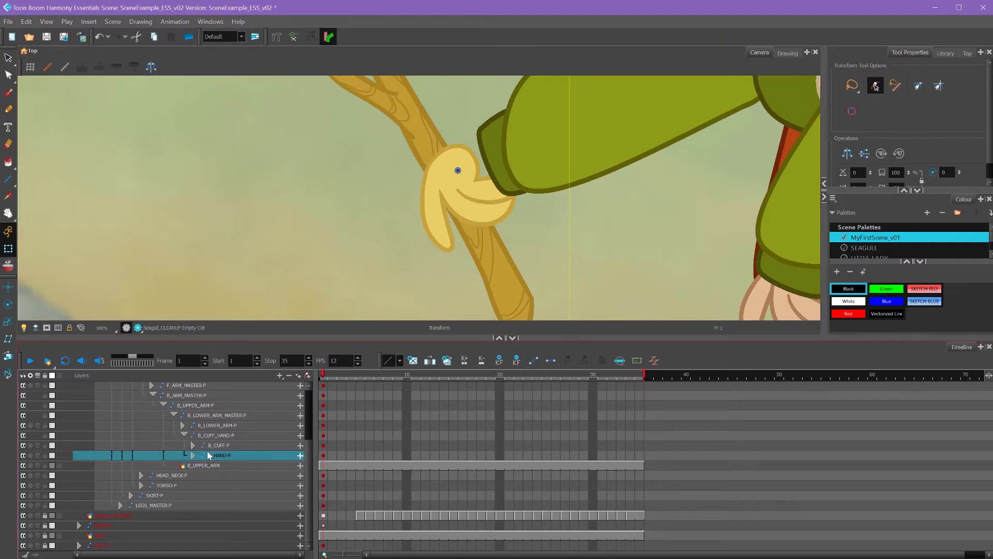
left_click(192, 455)
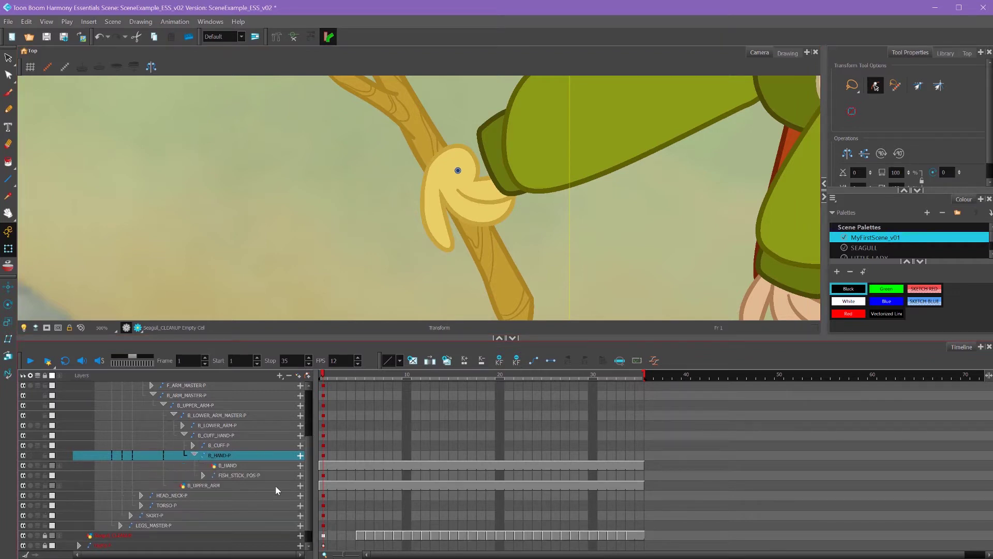
left_click(228, 465)
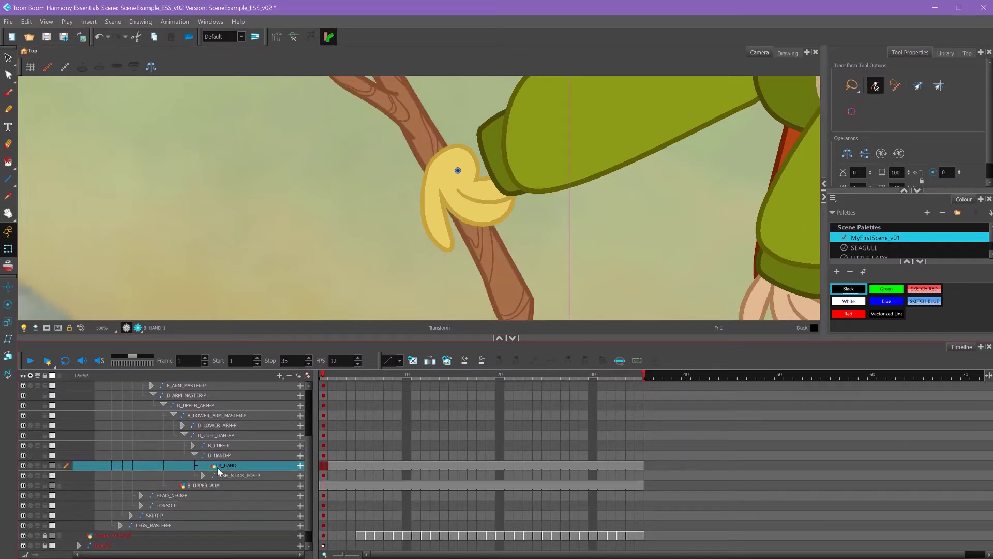
- Create an empty drawing on frame 2 of B_HAND and turn on the onion skin
left_click(332, 466)
left_click(412, 360)
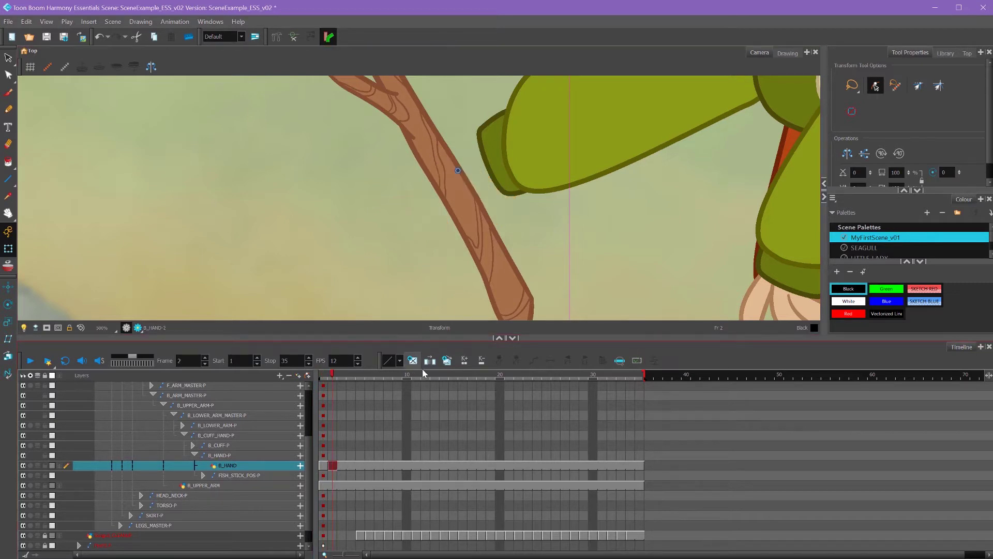
left_click(321, 467)
left_click(332, 466)
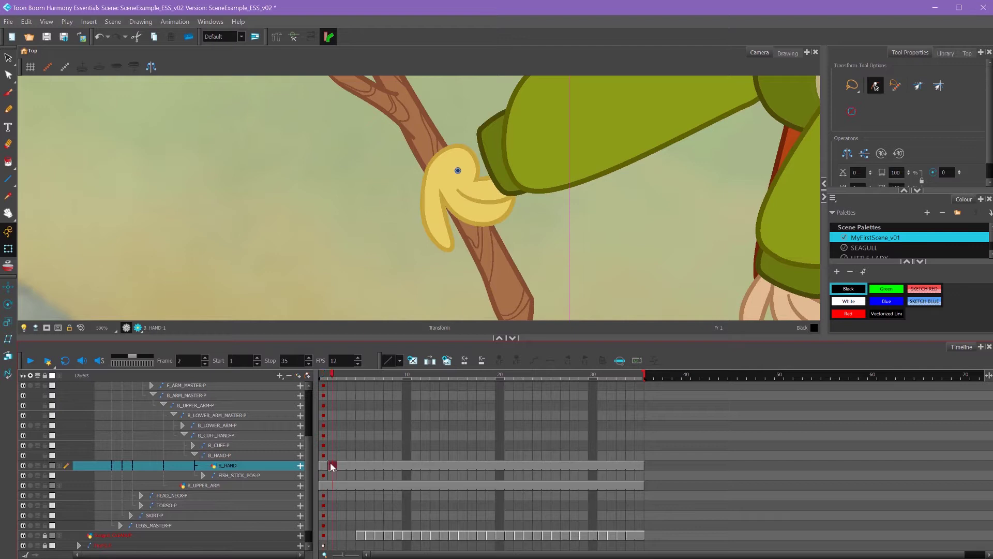
key("alt+o")
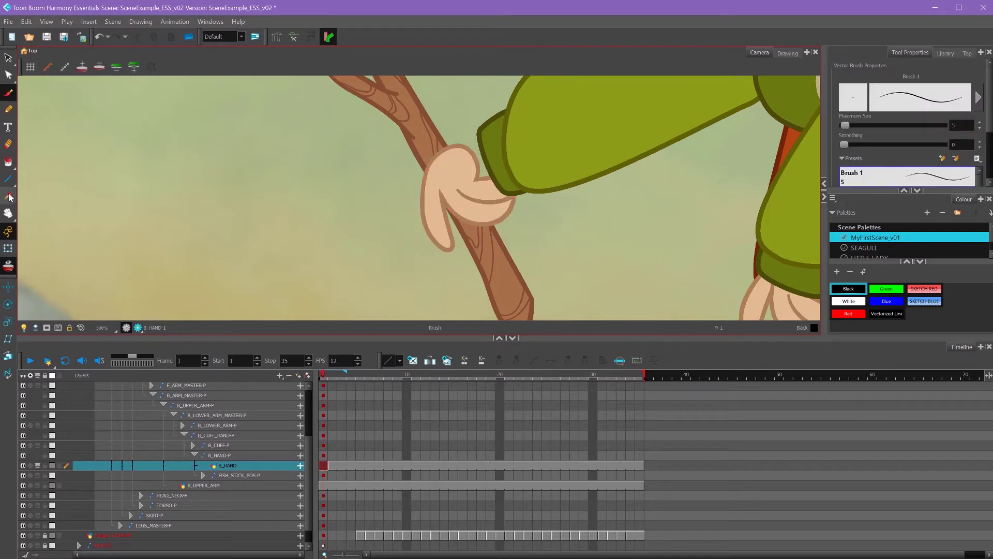
- Sample the SKIN_LINE colour from the hand's outline and brush a closed fist gripping the stick on frame 2 of B_HAND
left_click(8, 197)
left_click(445, 197)
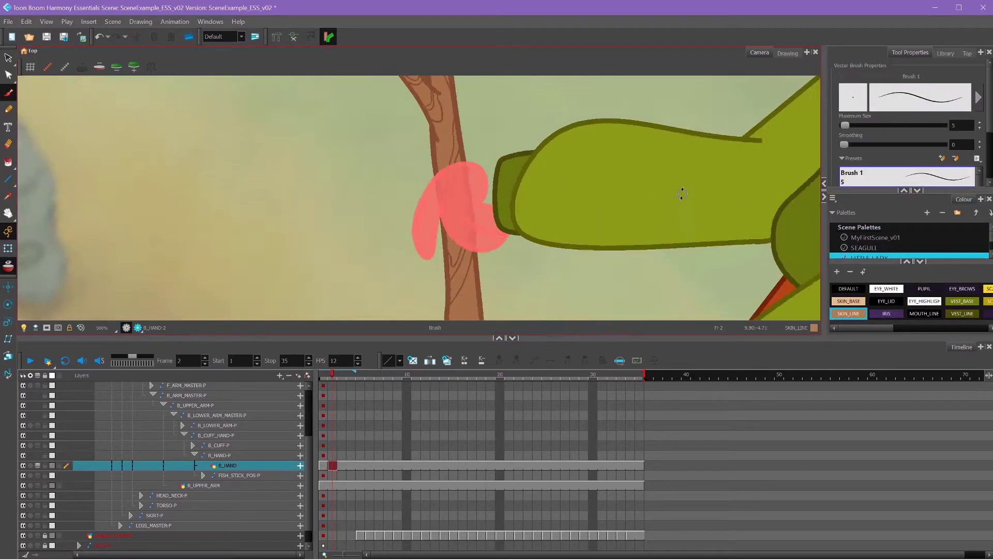
scroll(517, 196, "up", 3)
left_click_drag(439, 149, 491, 174)
mouse_move(402, 120)
left_mouse_down()
mouse_move(475, 185)
mouse_move(448, 163)
left_mouse_up()
mouse_move(370, 193)
left_mouse_down()
mouse_move(427, 238)
mouse_move(449, 200)
left_mouse_up()
mouse_move(366, 228)
left_mouse_down()
mouse_move(361, 248)
mouse_move(451, 238)
left_mouse_up()
key("alt+t")
left_click(9, 92)
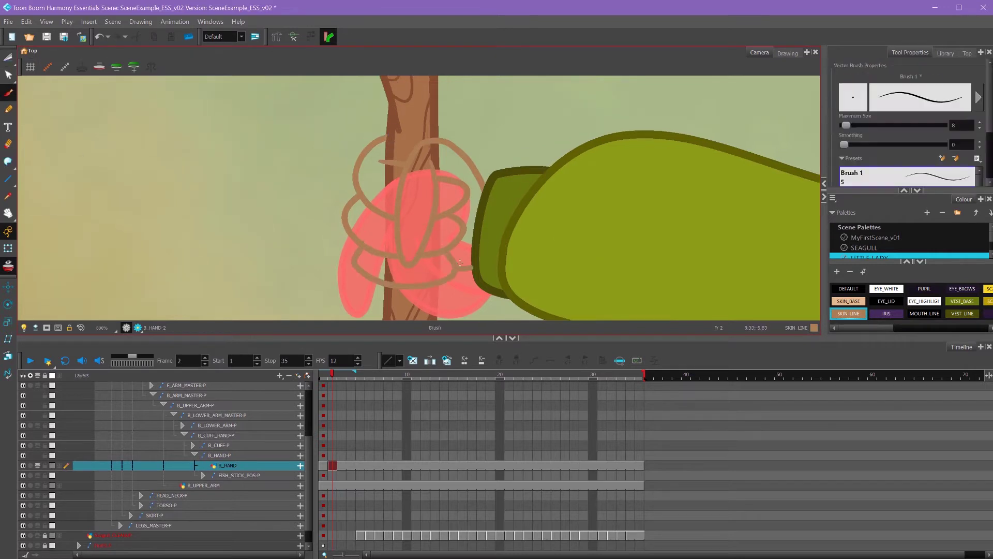
- Fill the fist's fingers and palm with SKIN_BASE and turn off the onion skin
left_click(9, 162)
left_click(848, 301)
left_click(376, 184)
left_click(368, 221)
left_click(401, 270)
left_click(415, 207)
left_click(449, 228)
left_click(451, 195)
left_click(452, 163)
left_click(8, 266)
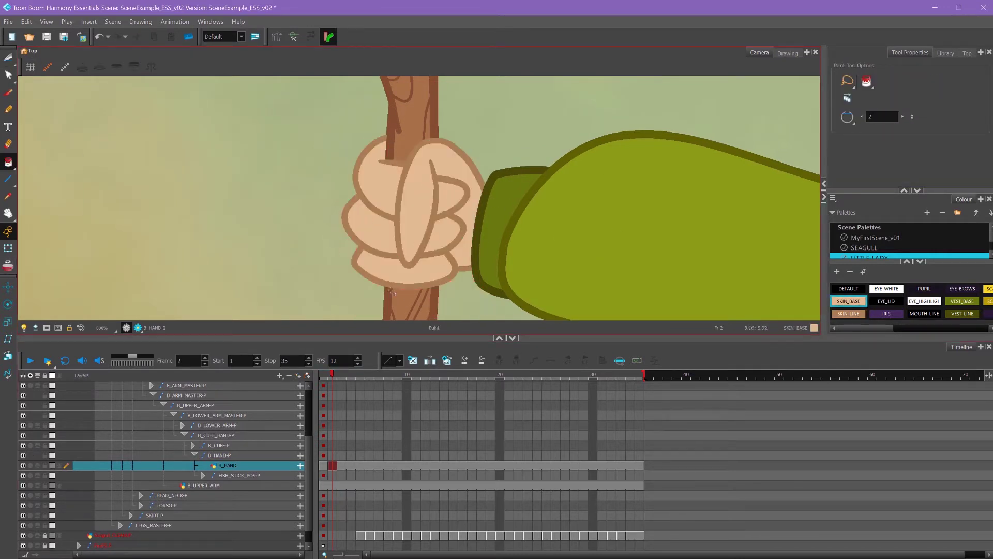
- Flip between the two hand drawings to compare them and save the scene
key("comma")
key("period")
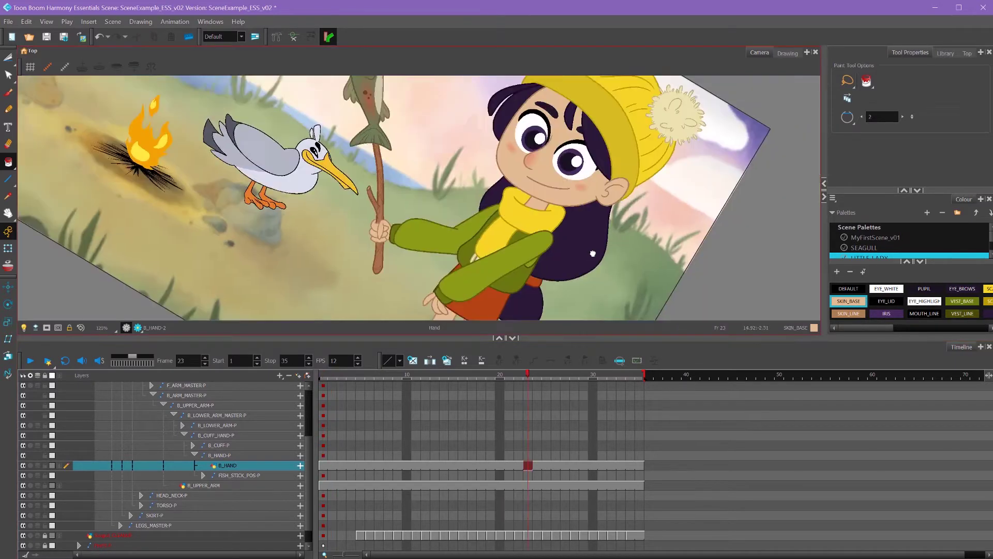
mouse_move(593, 253)
left_mouse_down()
mouse_move(577, 280)
mouse_move(625, 224)
mouse_move(623, 283)
left_mouse_up()
key("ctrl+s")
- Select the stick-holding hand on frame 1 with the Transform tool and use its drawing substitution to show drawing 2
key("shift+t")
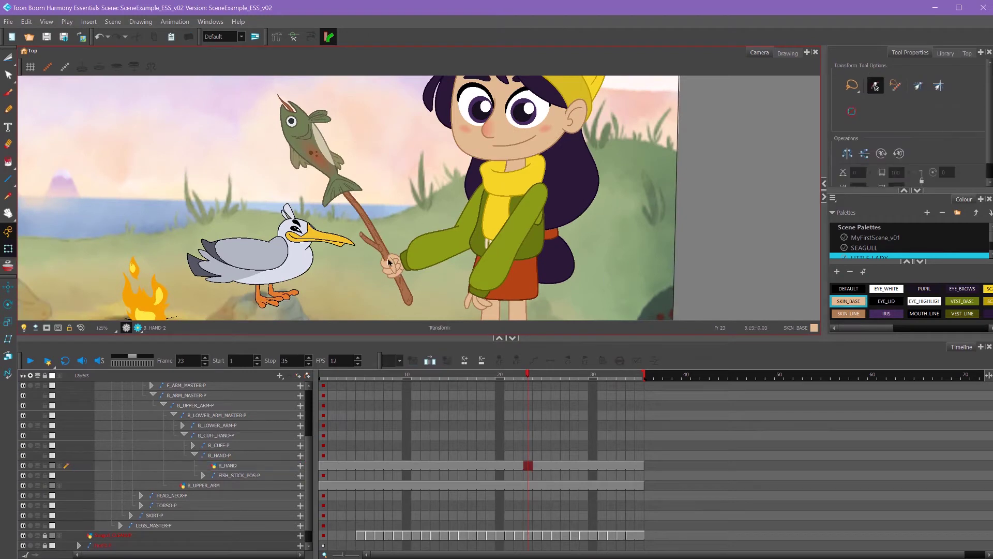
key("shift+comma")
left_click(391, 274)
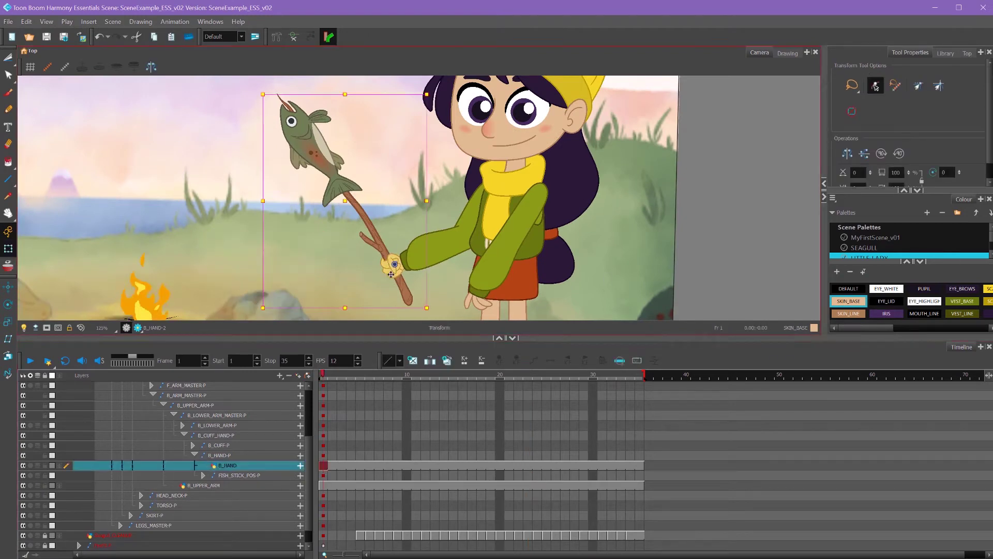
left_click_drag(323, 373, 278, 407)
left_click(944, 54)
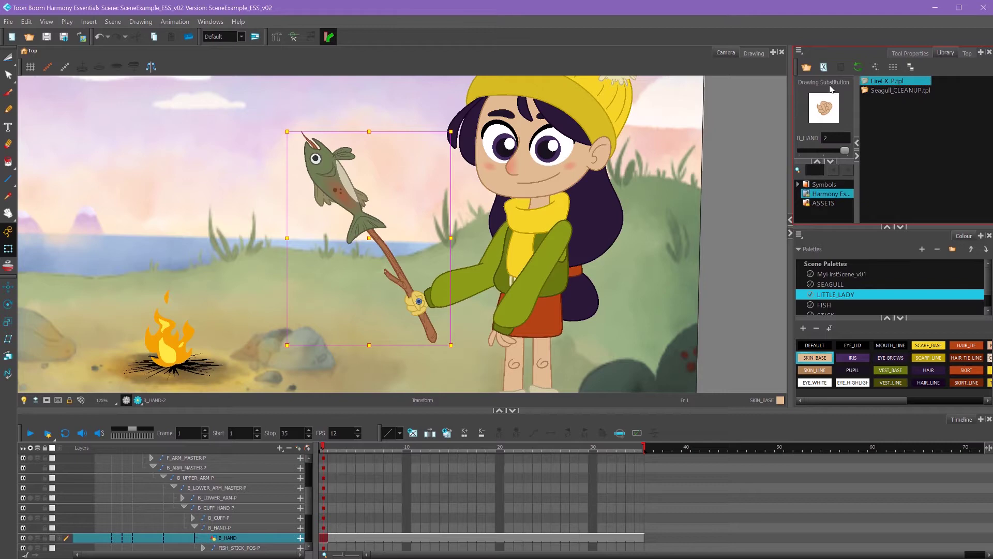
mouse_move(844, 150)
left_mouse_down()
mouse_move(821, 150)
mouse_move(844, 150)
left_mouse_up()
left_click(861, 118)
- Substitute B_HAND with drawing 1 at frame 10
left_click(338, 536)
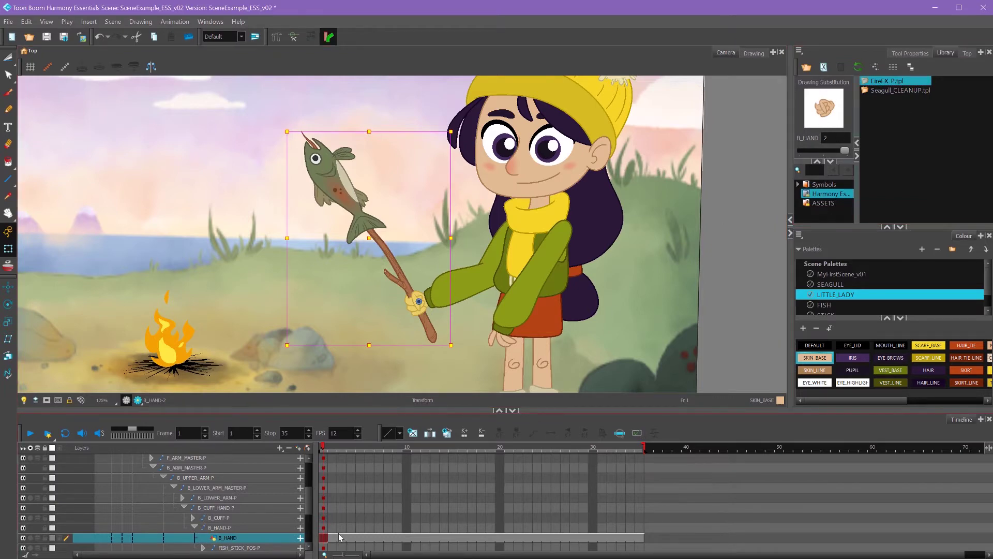
left_click(406, 537)
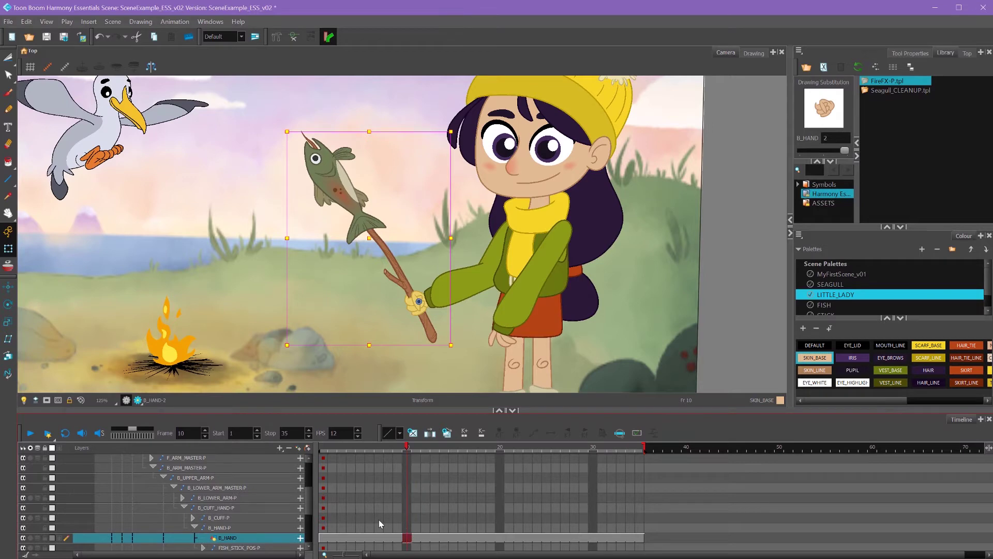
left_click_drag(844, 150, 828, 155)
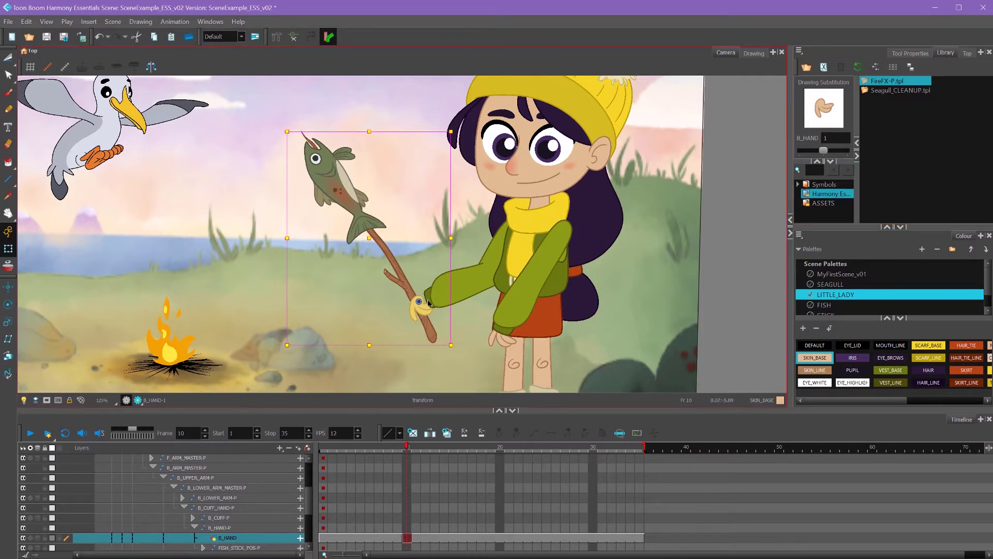
mouse_move(404, 449)
left_mouse_down()
mouse_move(334, 458)
mouse_move(376, 442)
mouse_move(407, 450)
left_mouse_up()
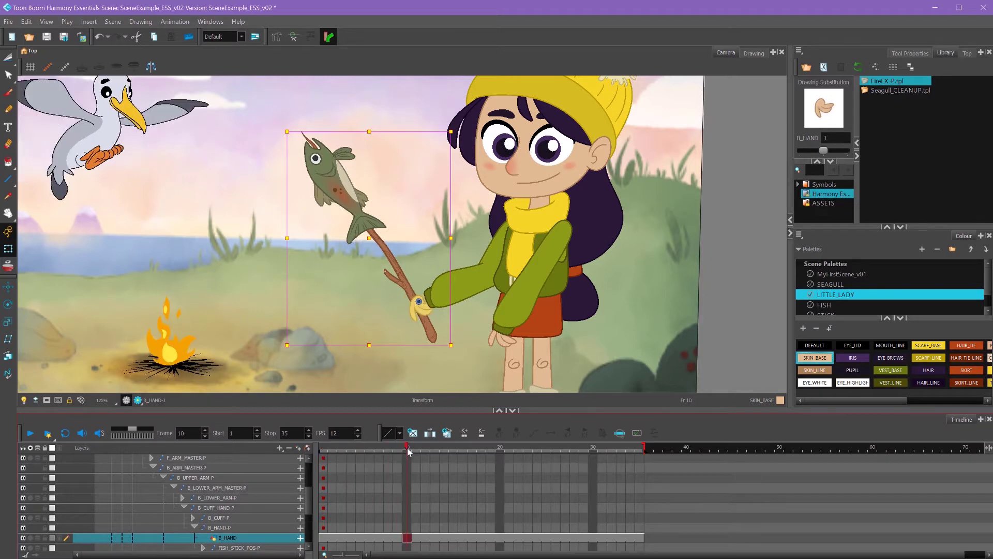
- Substitute B_HAND with drawing 2 at frame 20 and check the timing around it
left_click(499, 543)
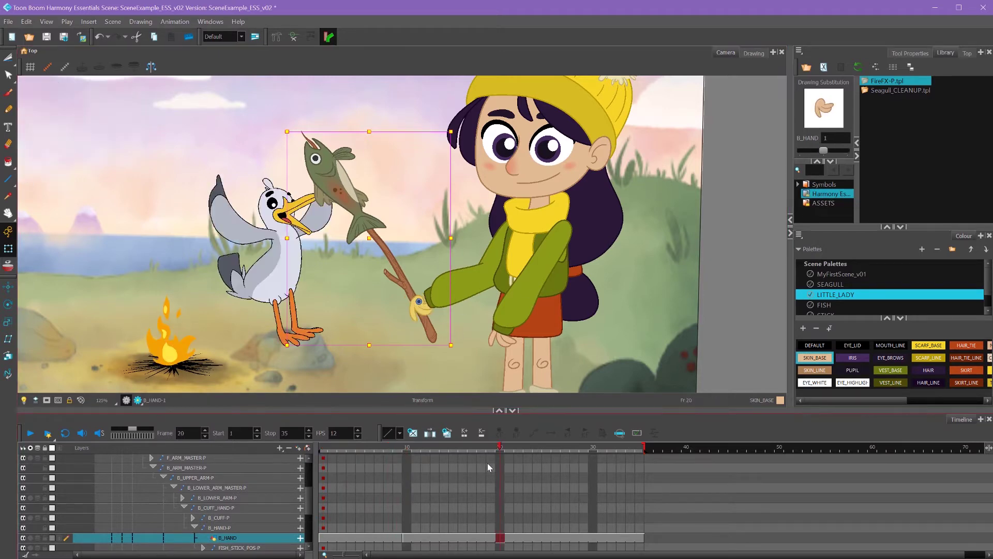
left_click_drag(823, 150, 851, 158)
left_click_drag(499, 448, 484, 464)
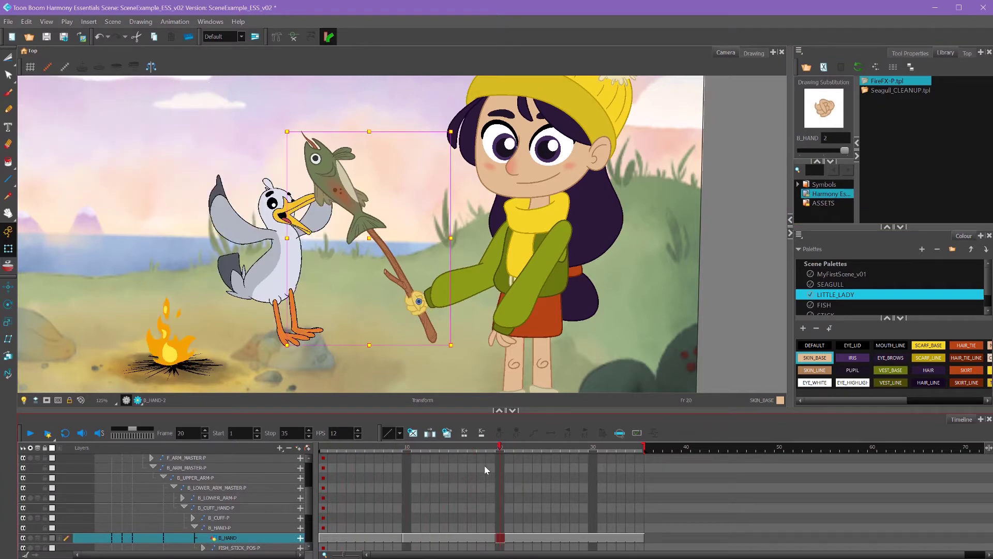
left_click(480, 436)
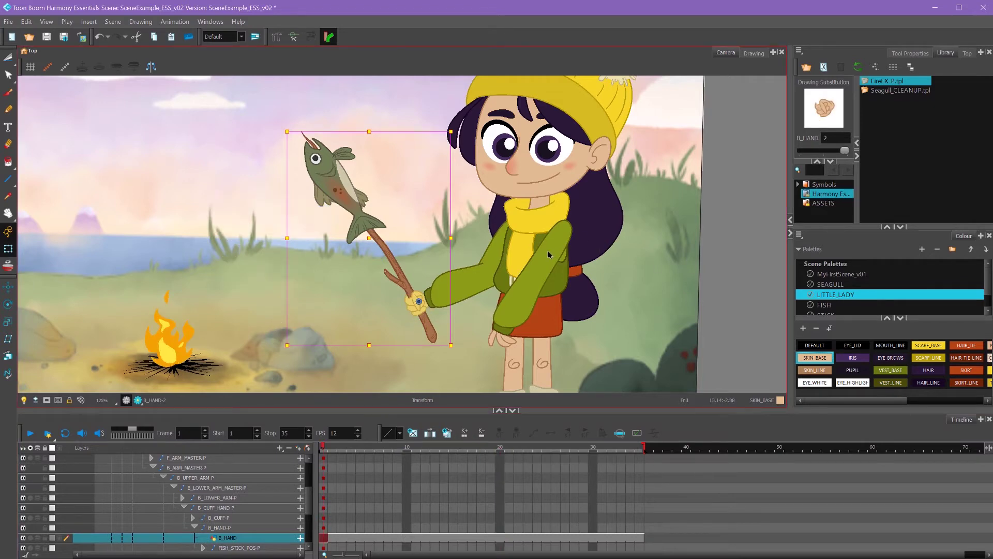
- Pose the front arm and pull the fish stick toward the body so that both hands meet at the stick
key("b")
key("Escape")
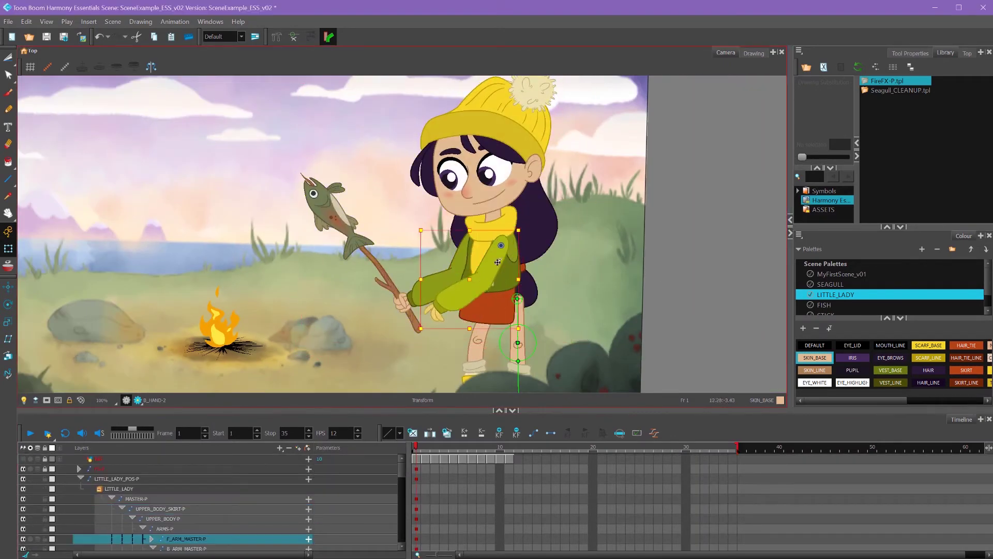
left_click_drag(399, 310, 429, 313)
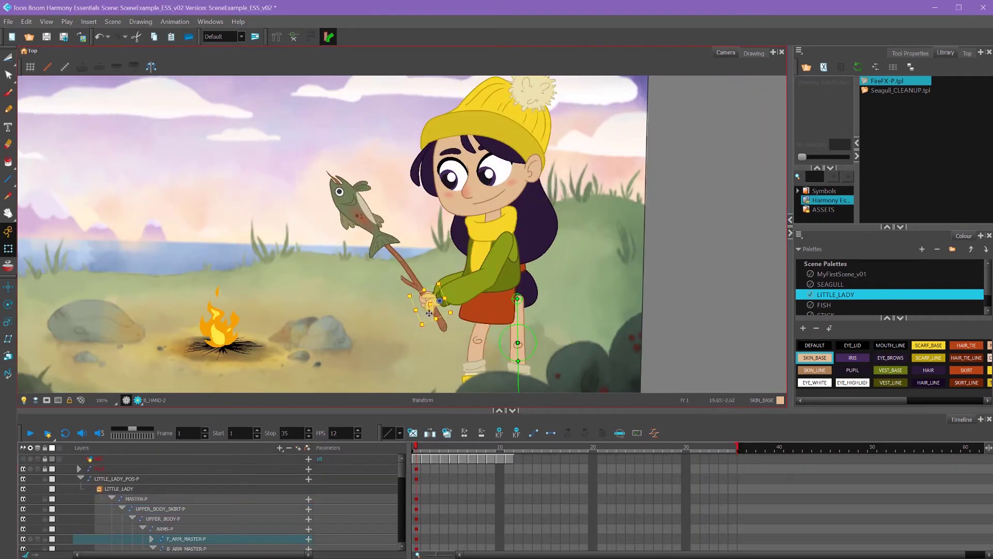
- Try to bend the front leg from its hip deformation point, undo it, and select the leg by F_LEG_MASTER-P
scroll(508, 222, "down", 3)
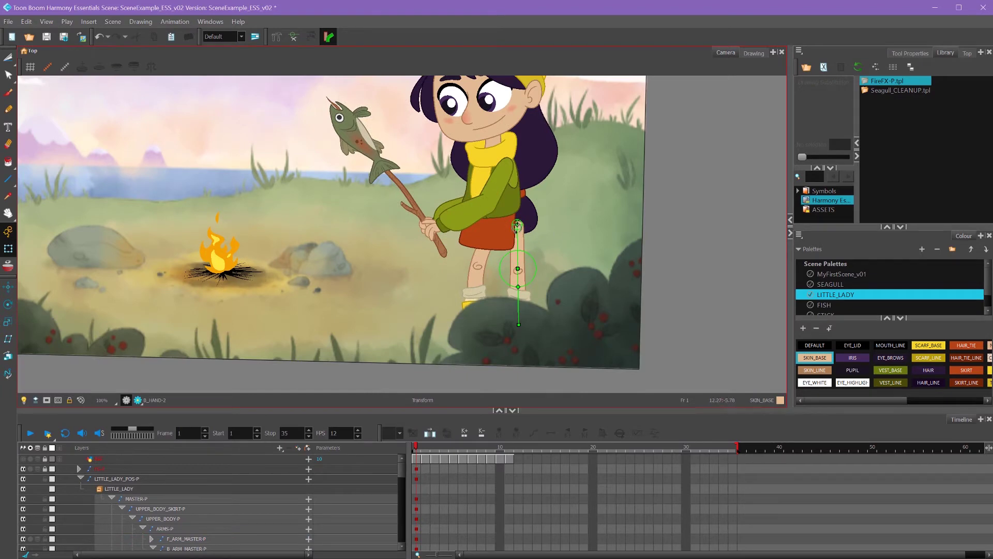
left_click(517, 226)
left_click_drag(513, 246, 571, 172)
key("ctrl+z")
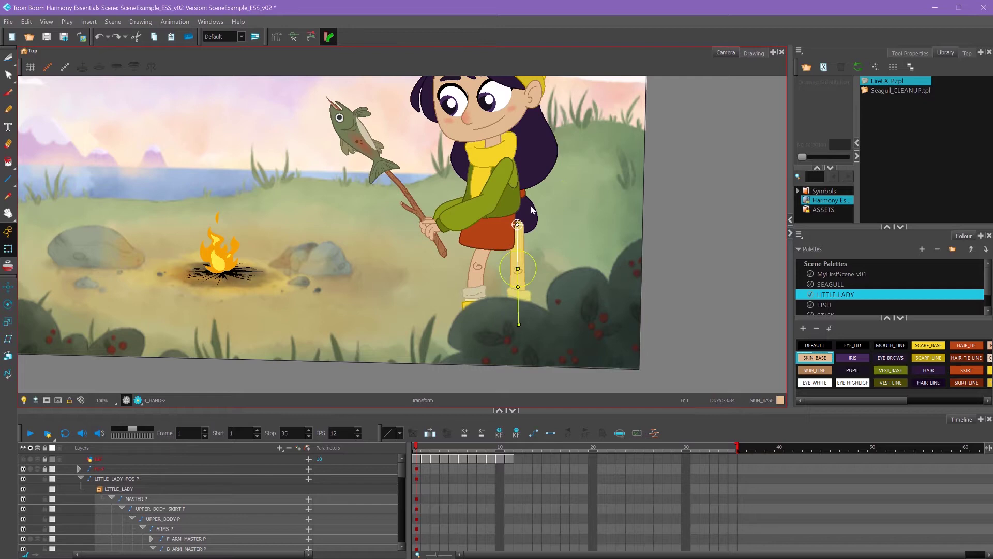
left_click(517, 224)
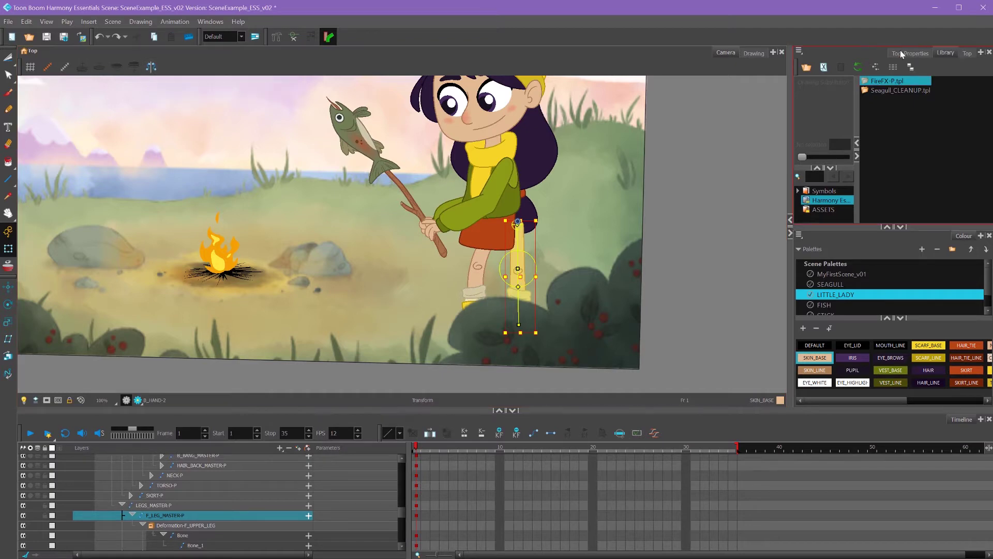
- Select the artwork of the NOSE layer with the Select tool and its tool options shown
left_click(911, 53)
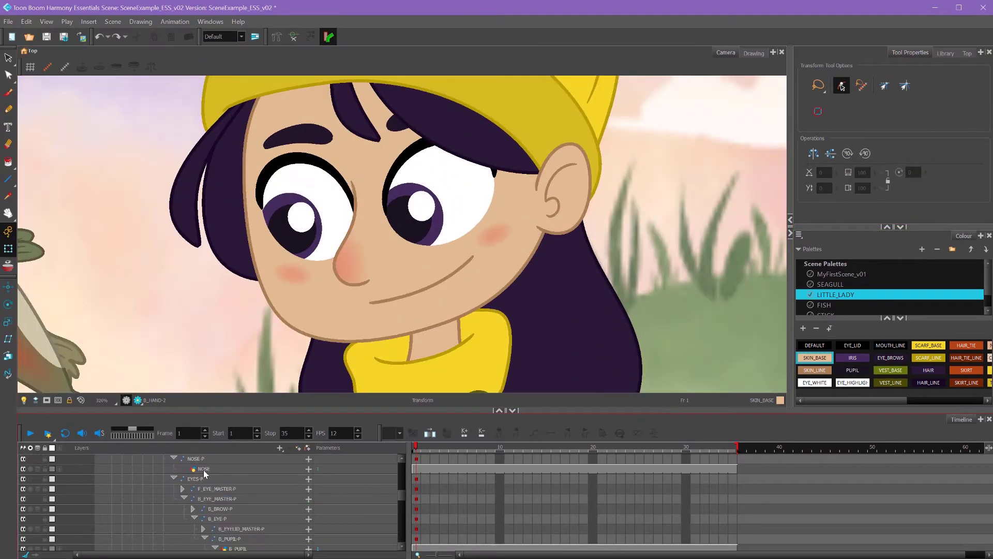
left_click(202, 470)
key("alt+s")
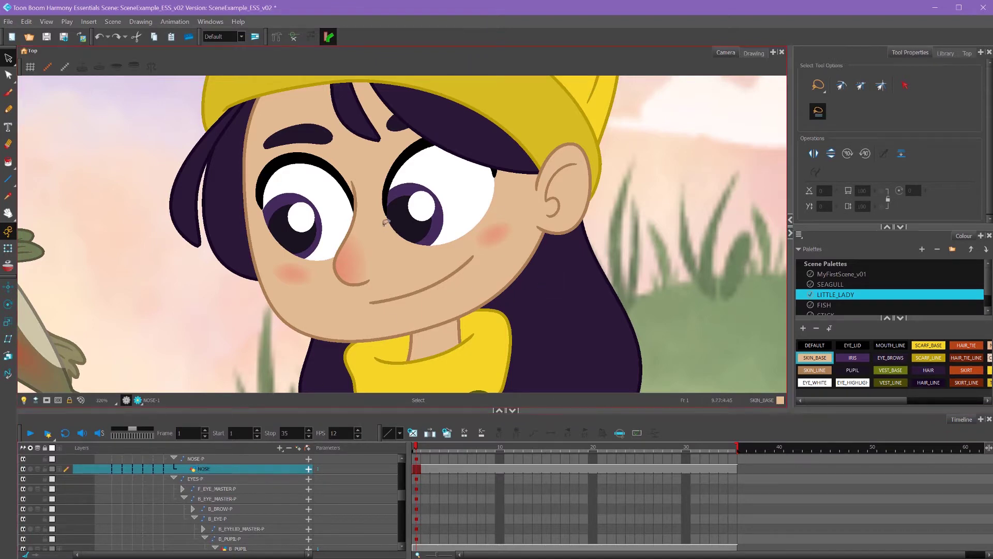
mouse_move(333, 163)
left_mouse_down()
mouse_move(298, 311)
mouse_move(331, 164)
left_mouse_up()
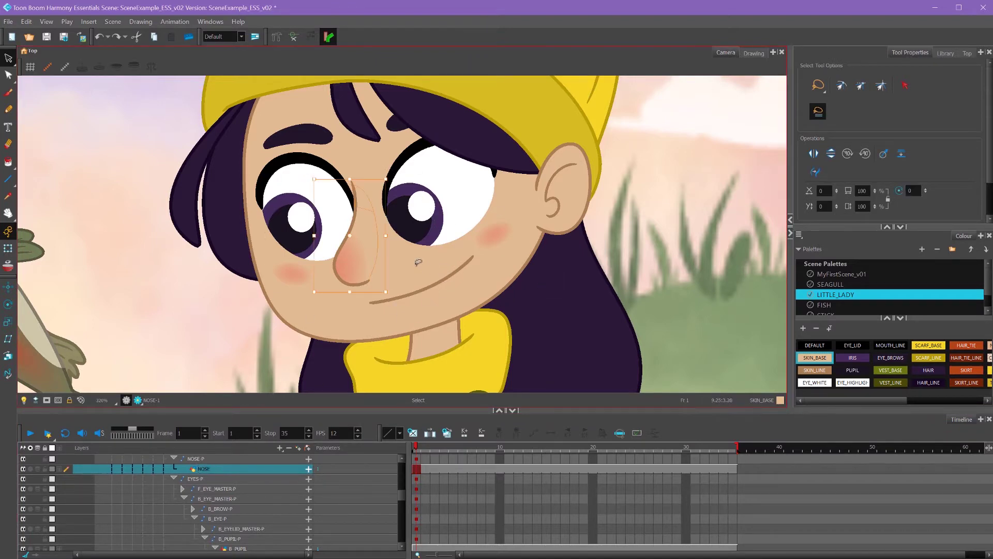
- Flip the nose artwork horizontally and back, then vertically and back, and clear the selection
left_click(811, 154)
left_click(811, 154)
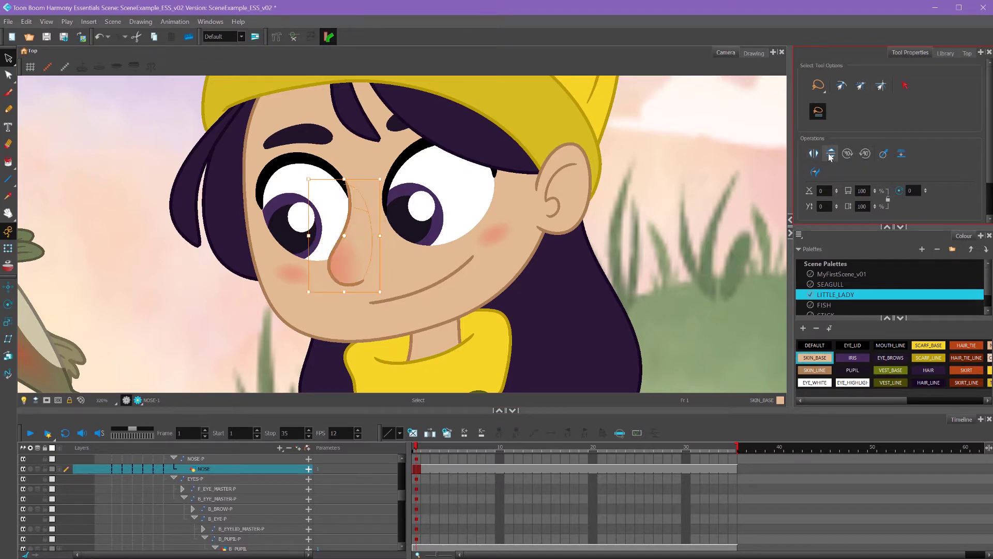
left_click(829, 155)
left_click(829, 154)
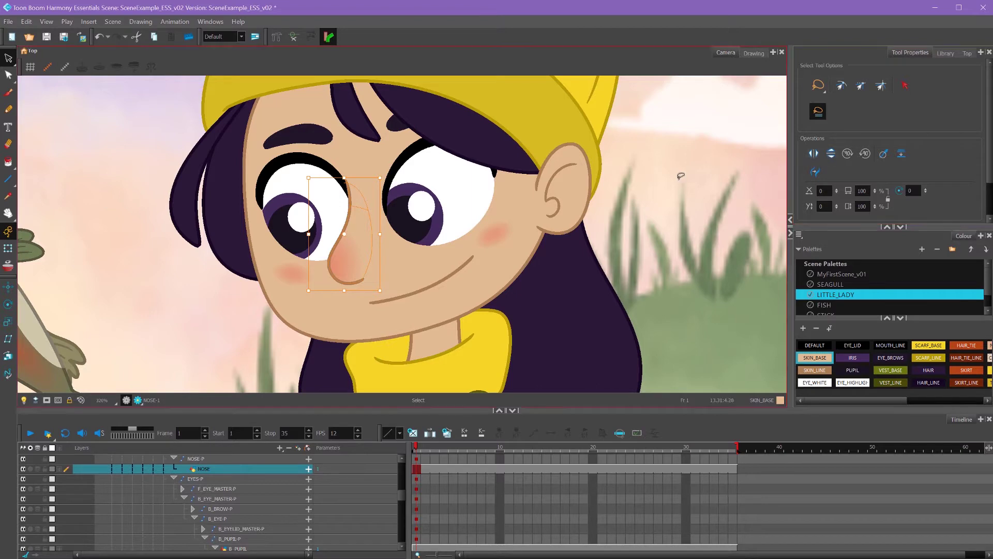
left_click(678, 178)
- Flip the nose layer horizontally and back with the Transform tool
left_click(8, 248)
left_click(814, 154)
left_click(814, 153)
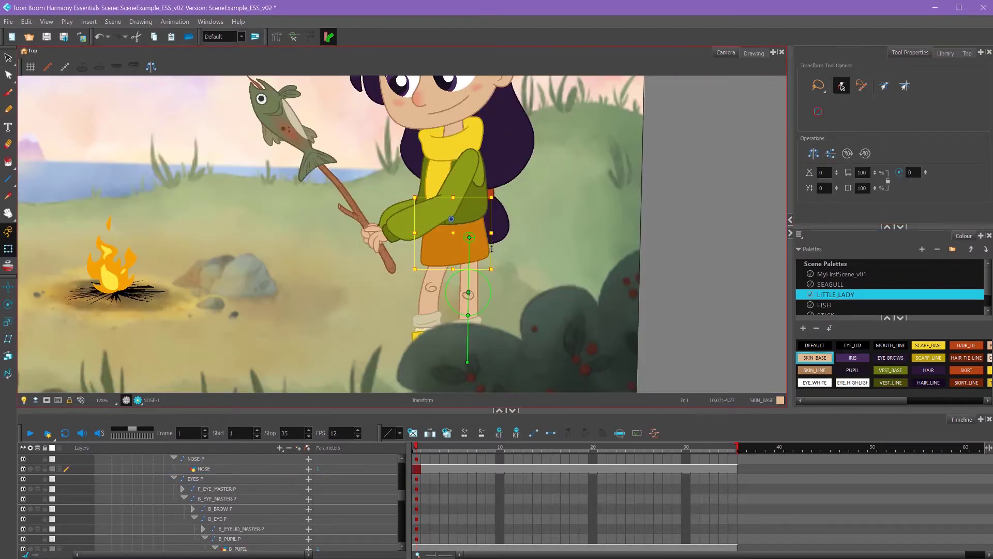
- Distort the skirt with the Transform tool and reset its transformation
left_click_drag(491, 248, 495, 149)
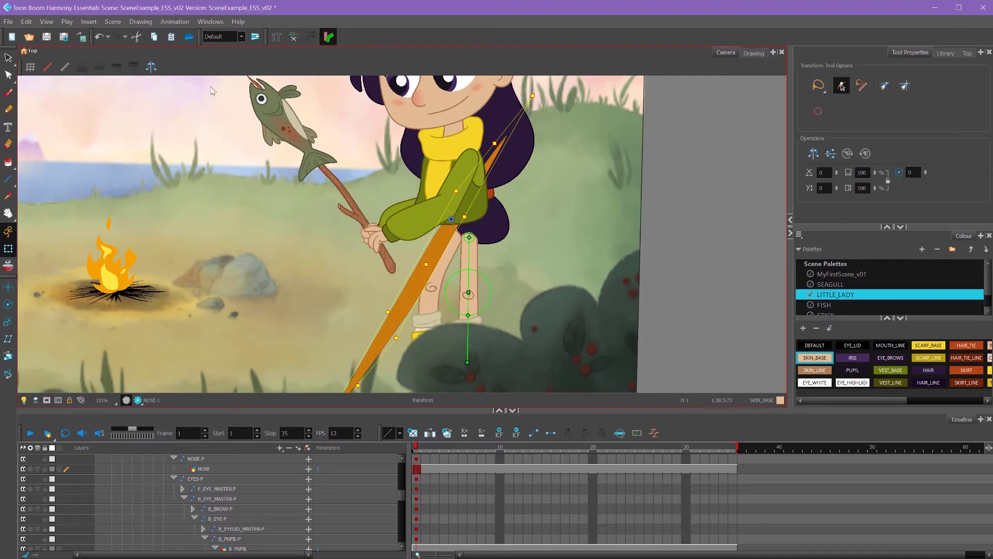
left_click(175, 22)
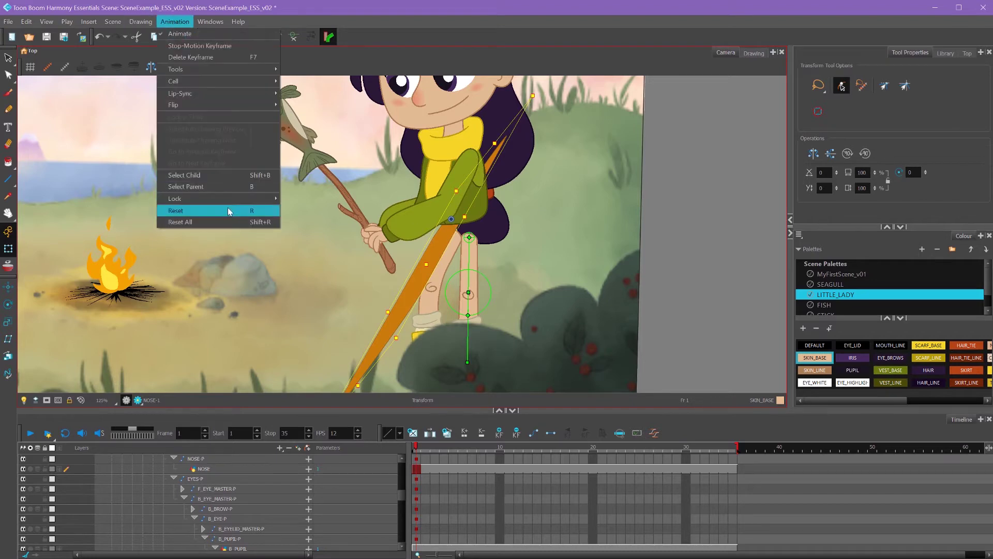
left_click(256, 211)
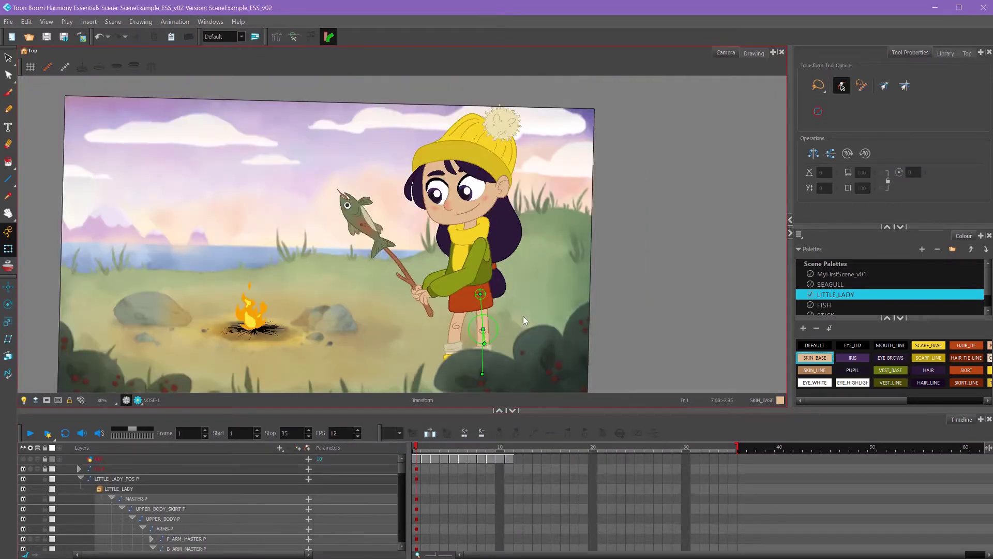
- Collapse the MASTER-P hierarchy of the LITTLE_LADY rig in the timeline
left_click(111, 498)
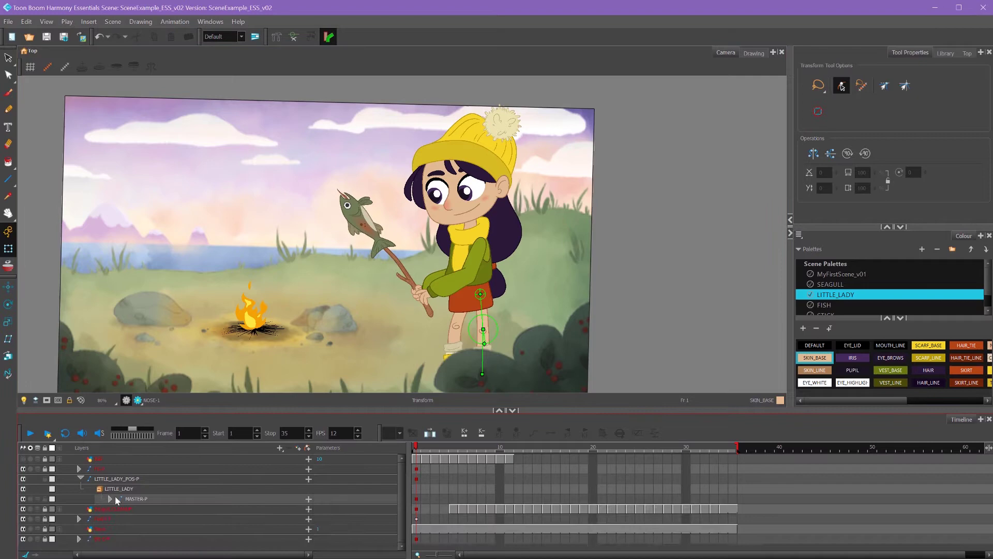
- Add a keyframe to the collapsed MASTER-P peg at frame 2
left_click(416, 499)
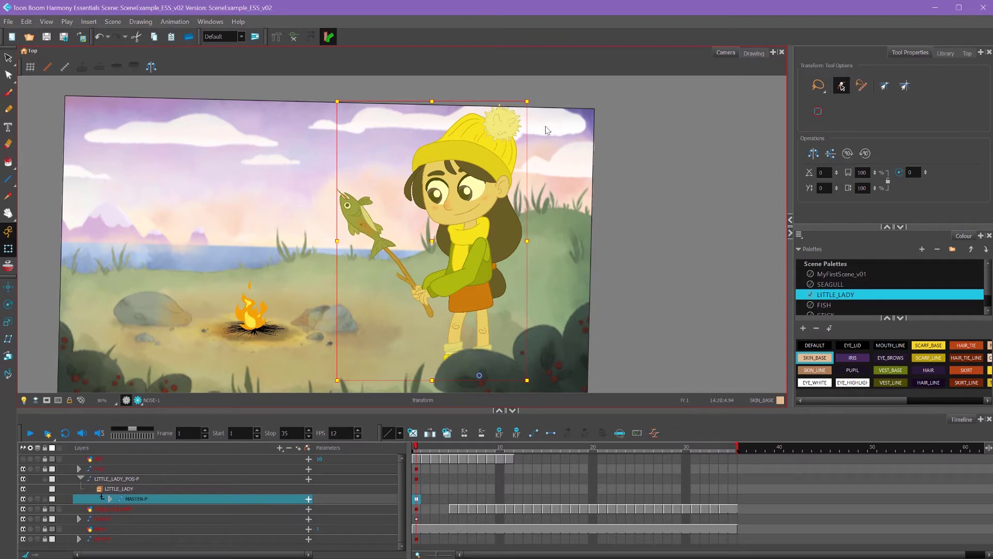
left_click(427, 500)
key("F6")
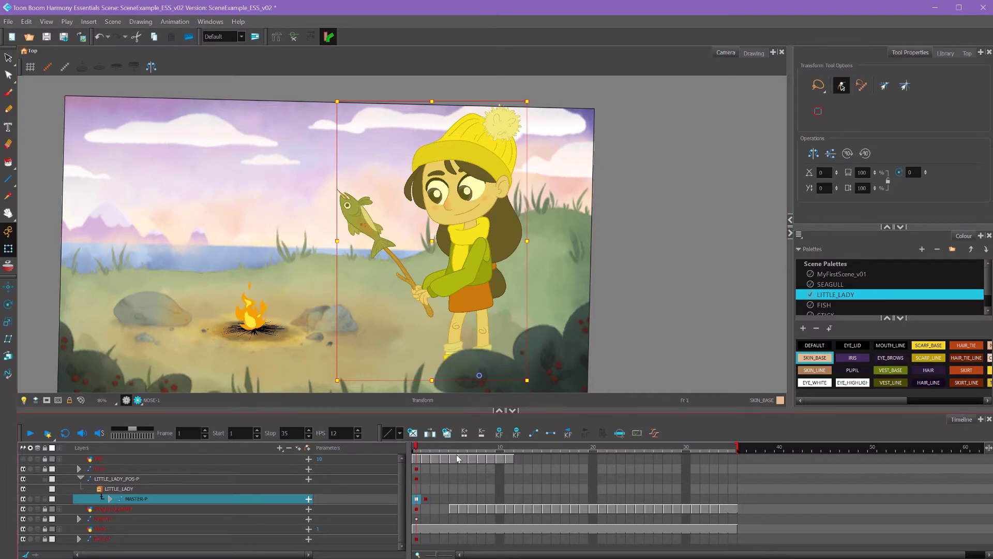
- Lower the stick with the fish toward the fire and adjust the girl's upper-body pose at frame 2
scroll(613, 262, "up", 2)
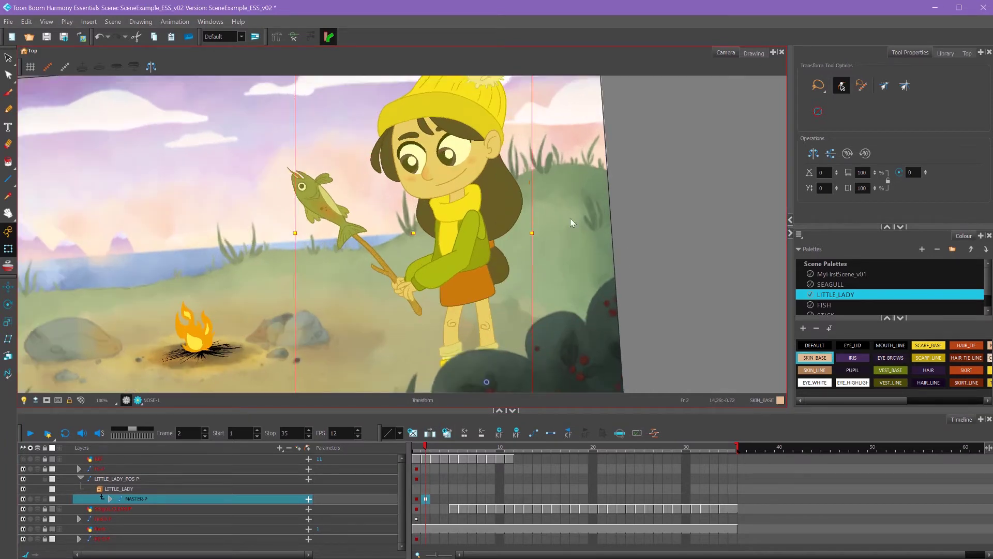
left_click(468, 230)
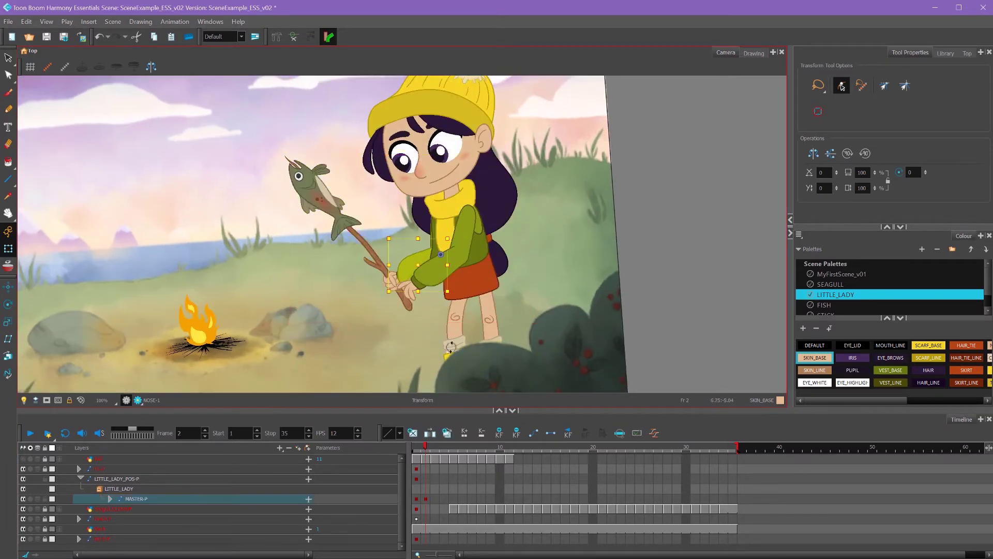
left_click_drag(315, 191, 290, 243)
left_click(475, 239)
left_click(455, 160)
left_click_drag(517, 321, 539, 244)
left_click(539, 244)
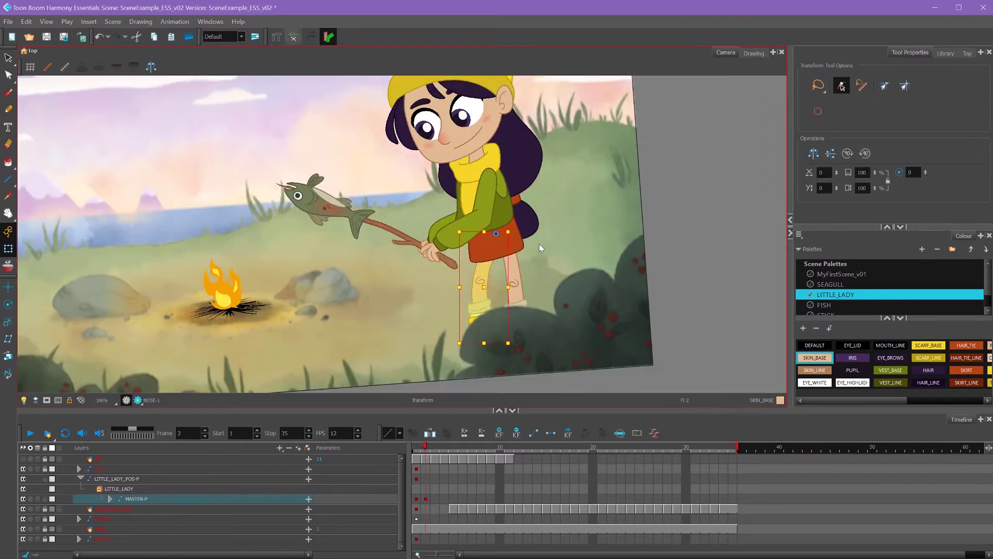
- Adjust the rotation and length of the leg nearest the bush at frame 2 against frame 1, undoing the last tweaks
left_click(478, 277)
left_click(517, 273)
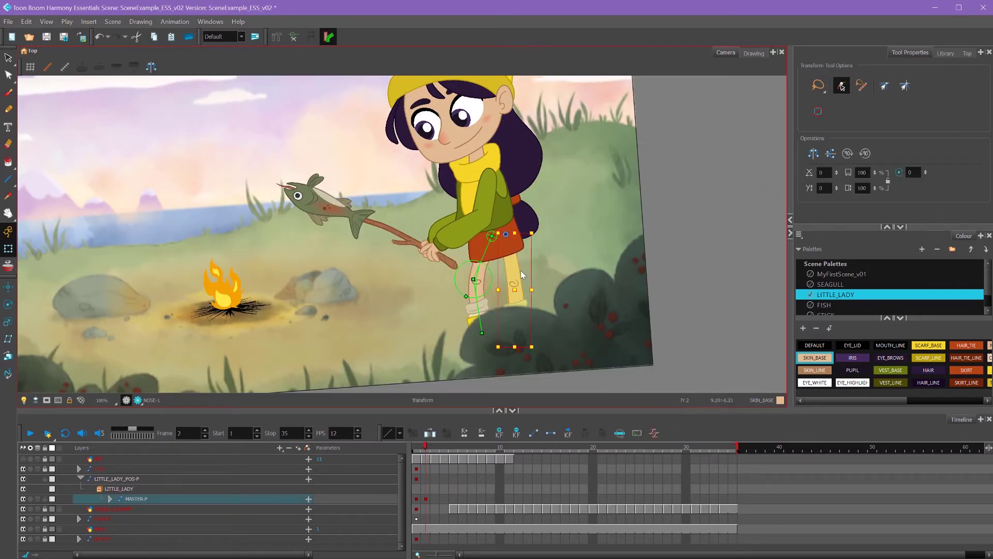
key("comma")
key("period")
mouse_move(522, 233)
left_mouse_down()
mouse_move(594, 258)
mouse_move(537, 227)
mouse_move(511, 231)
left_mouse_up()
left_click_drag(508, 237, 519, 343)
left_click_drag(520, 233, 518, 233)
key("ctrl+z")
left_click_drag(539, 353, 541, 353)
key("ctrl+z")
left_click(696, 252)
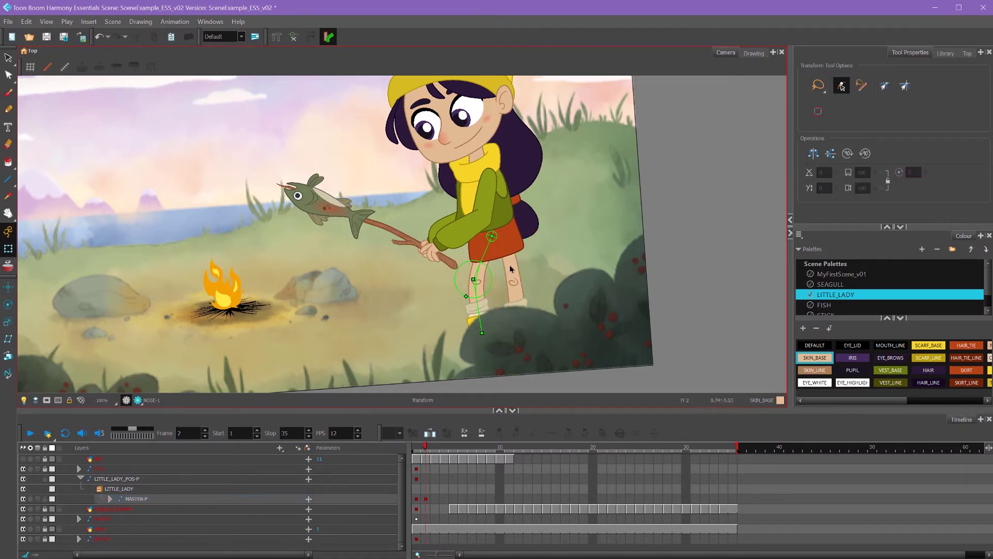
- Compare the leg positions between frames 1 and 2
left_click(510, 269)
left_click(719, 213)
key("comma")
key("period")
key("comma")
key("period")
- Show the deformation controls of the leg nearest the bush, shift it slightly under the skirt, and compare frames 1 and 2
left_click(514, 269)
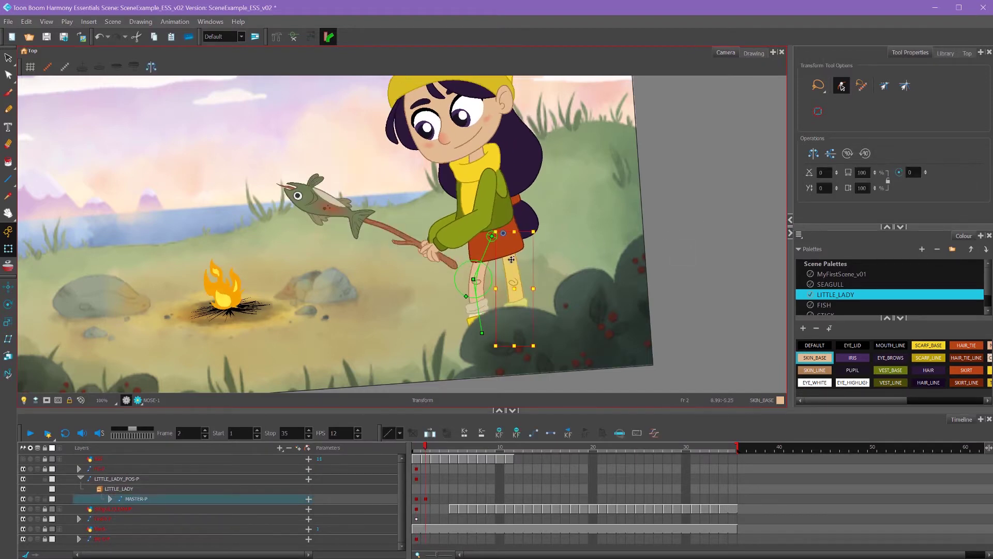
left_click(292, 37)
left_click(508, 257)
left_click_drag(509, 257, 505, 257)
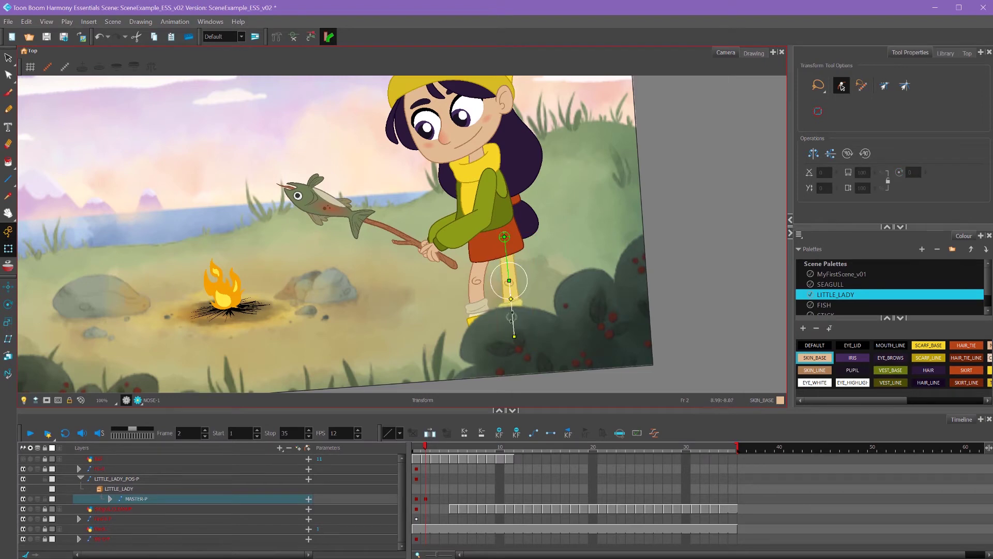
left_click(704, 194)
key("comma")
key("period")
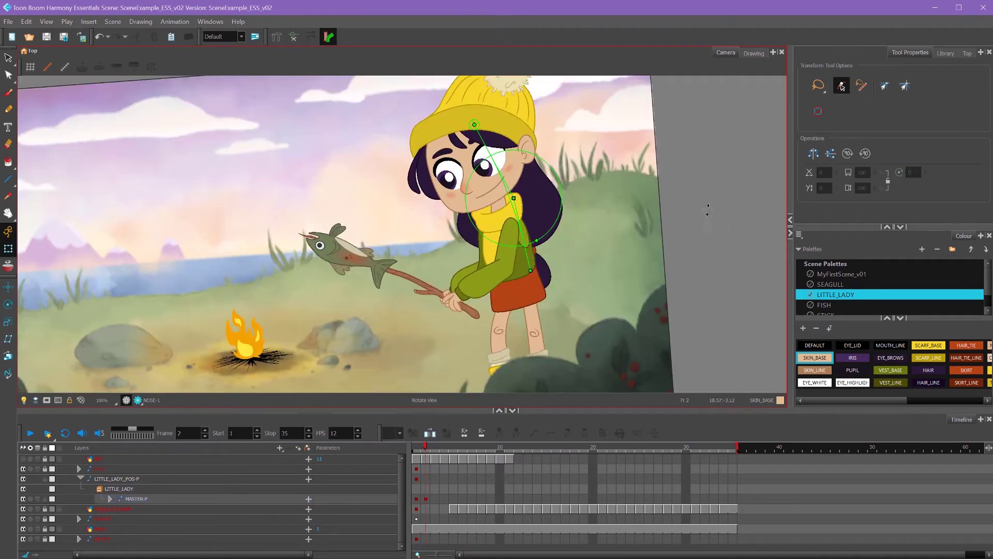
- Save the scene and scrub the timeline to frame 35 to check the held pose
key("ctrl+s")
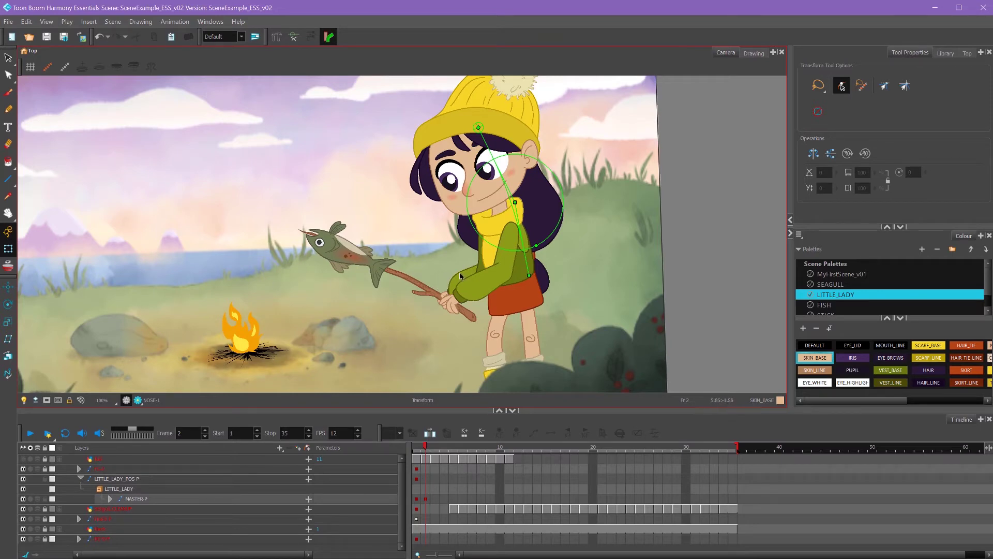
left_click_drag(443, 449, 734, 449)
left_click(514, 266)
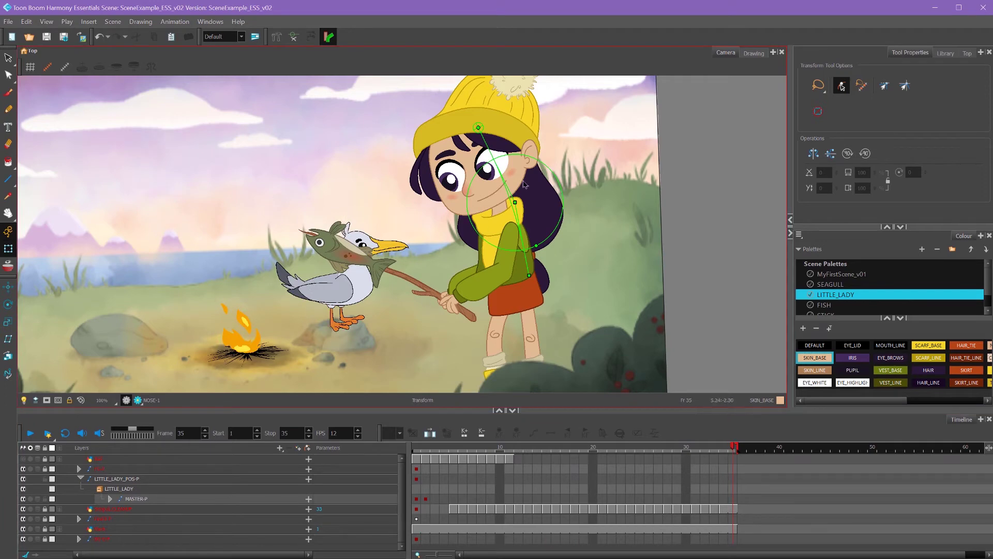
- Add a keyframe to the collapsed MASTER-P peg at frame 3
left_click(435, 499)
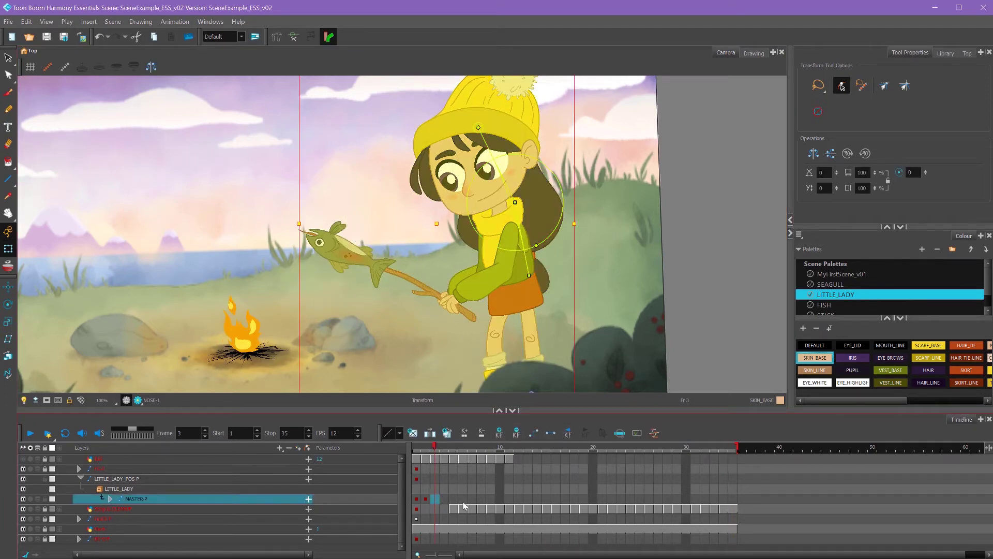
left_click(499, 433)
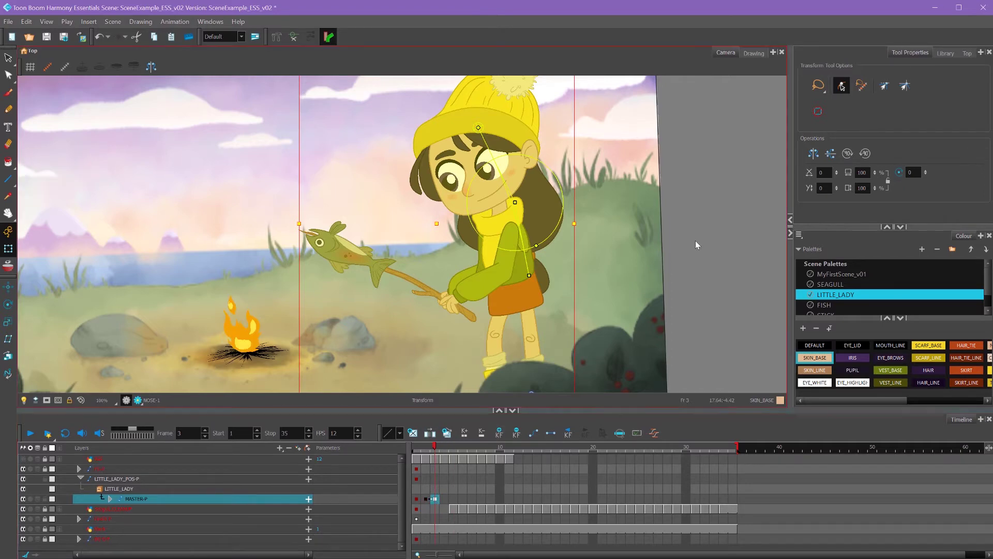
- Refine the frame 3 pose around the eyebrow and the arms, lowering the fish stick further toward the fire
left_click_drag(695, 240, 560, 322)
left_click(560, 322)
scroll(594, 217, "up", 2)
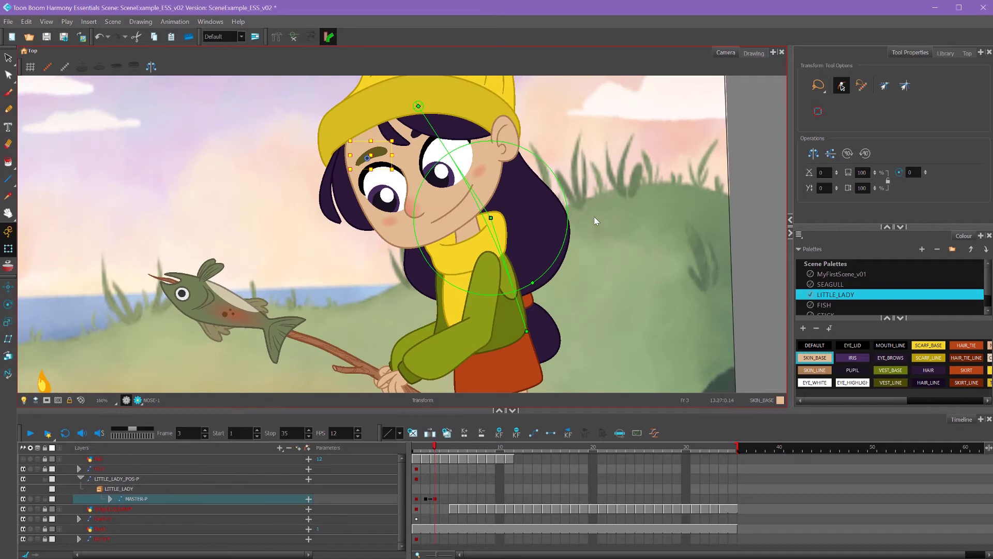
scroll(584, 225, "down", 2)
scroll(538, 264, "up", 1)
left_click(455, 296)
key("ctrl+z")
key("ctrl+z")
key("ctrl+z")
key("ctrl+z")
key("ctrl+z")
key("ctrl+z")
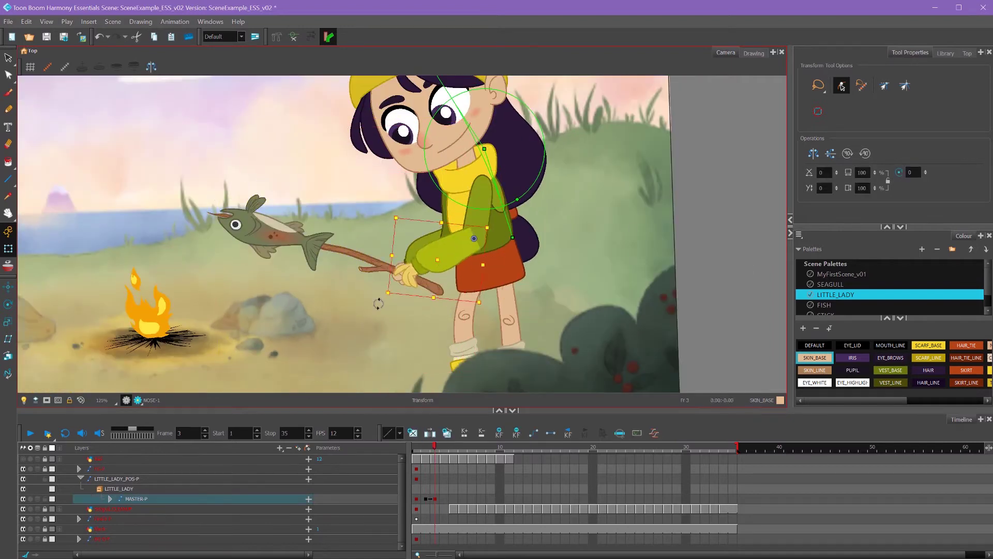
key("space")
scroll(571, 288, "down", 2)
- Add a keyframe to the collapsed MASTER-P peg at frame 4 and clear the selection
left_click(444, 499)
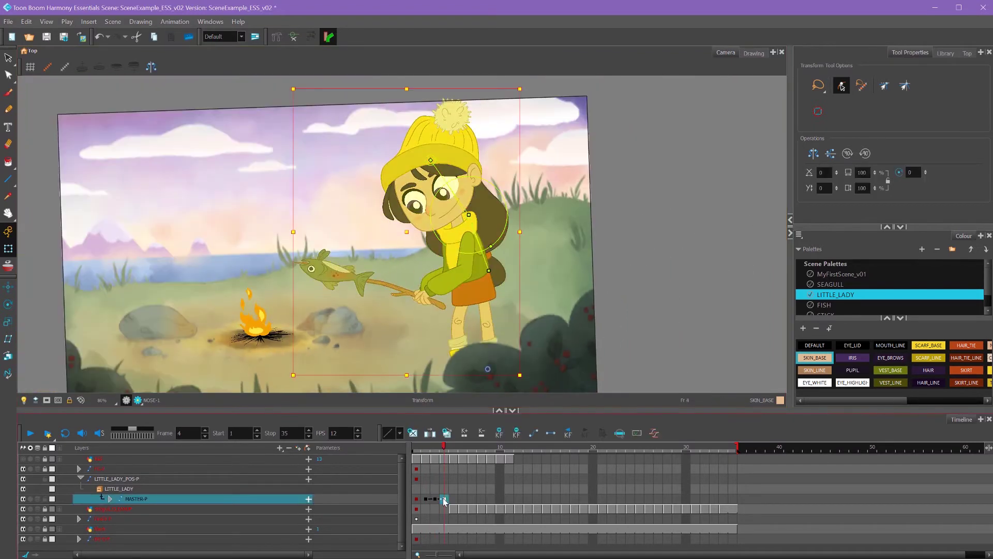
left_click(658, 201)
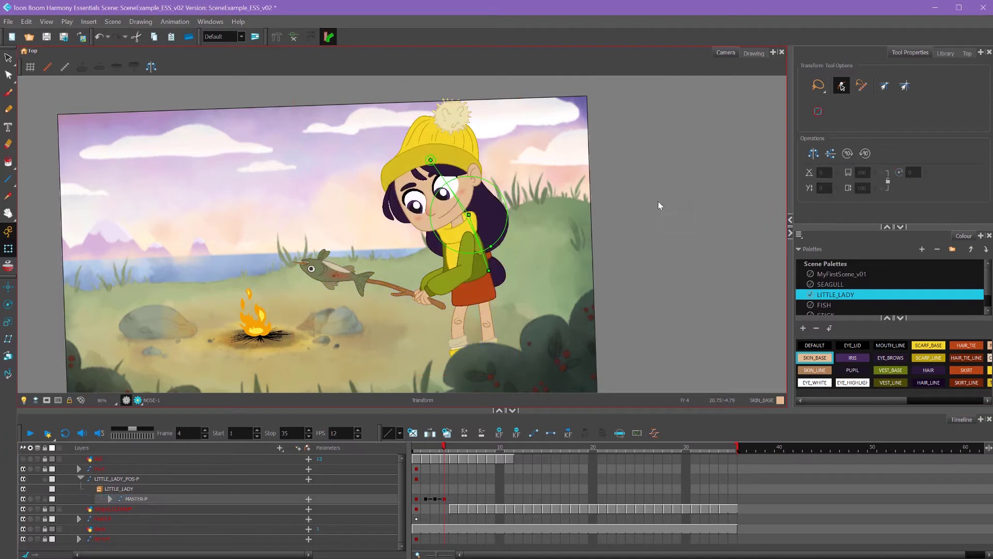
- Expand the MASTER-P hierarchy to examine the keyframes on its nested pegs, and collapse it again
left_click(417, 499)
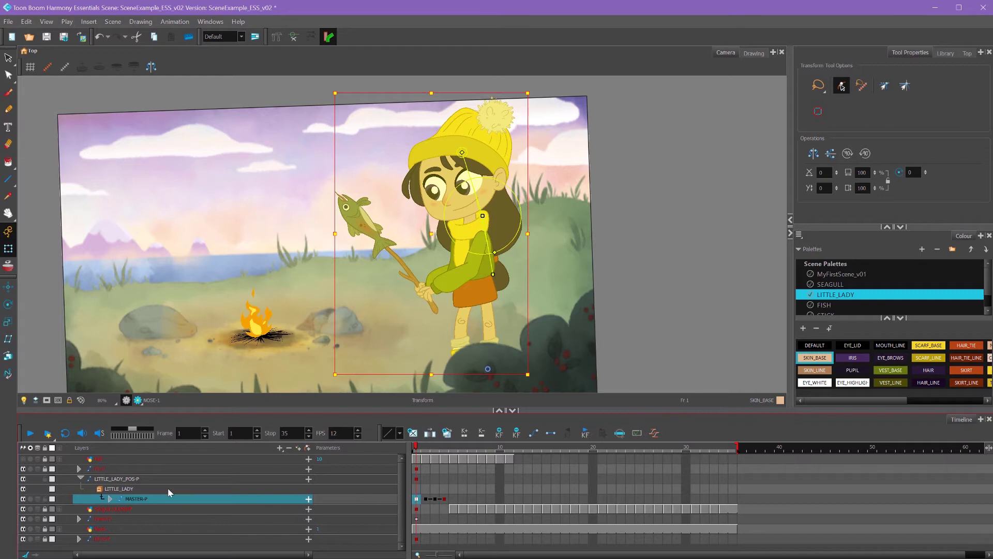
left_click(110, 498)
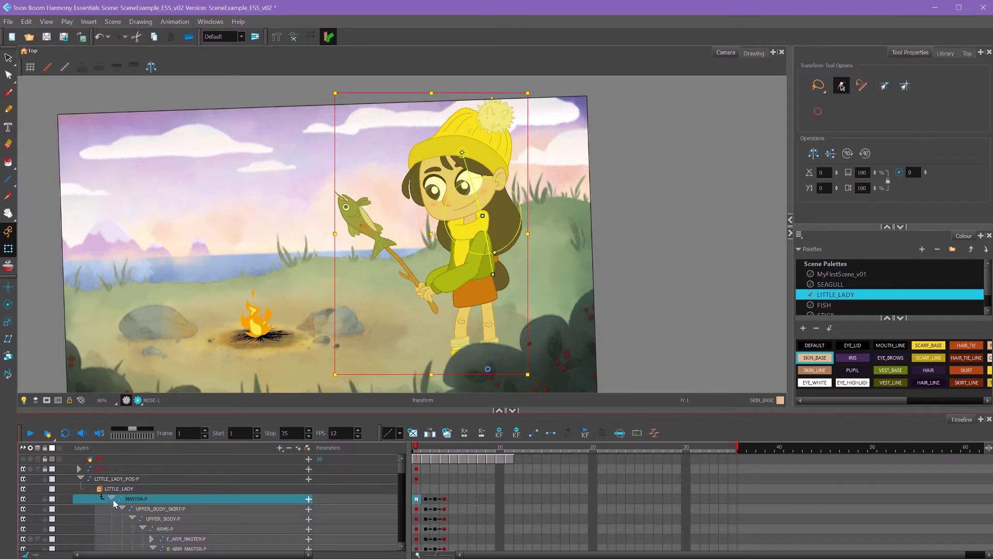
left_click(113, 499)
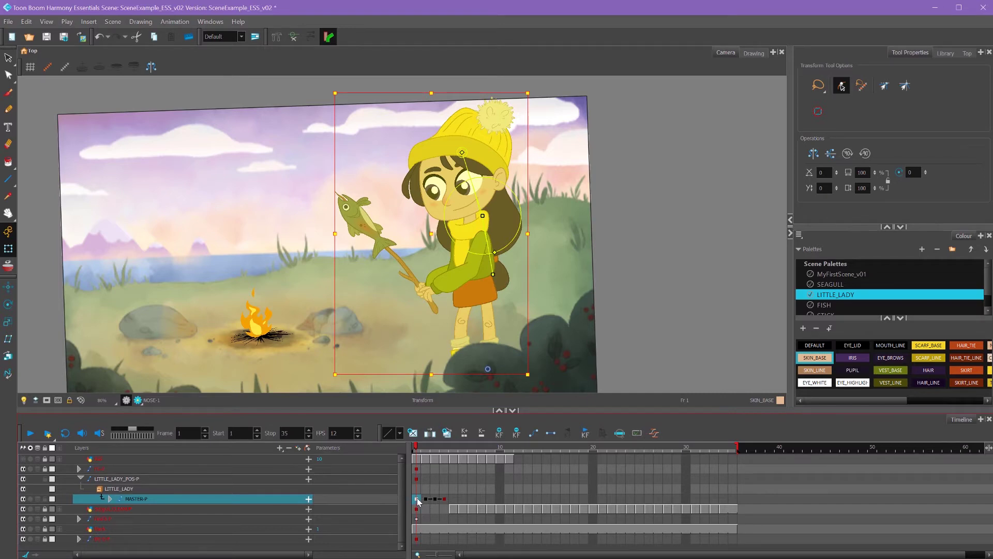
- Create an empty drawing on the MOUTH layer at frame 4 and switch to the Brush tool
left_click(443, 499)
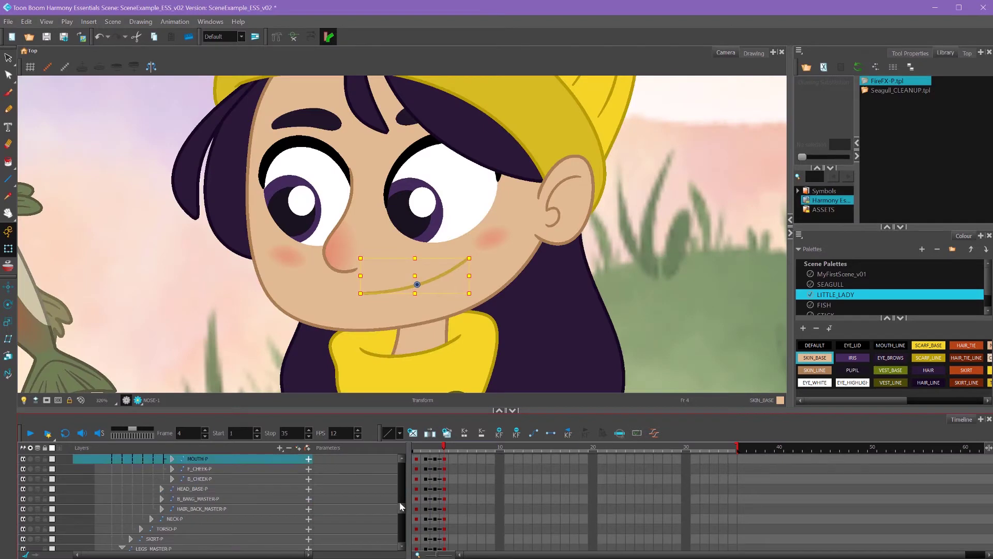
left_click(172, 459)
left_click(444, 470)
scroll(517, 296, "up", 3)
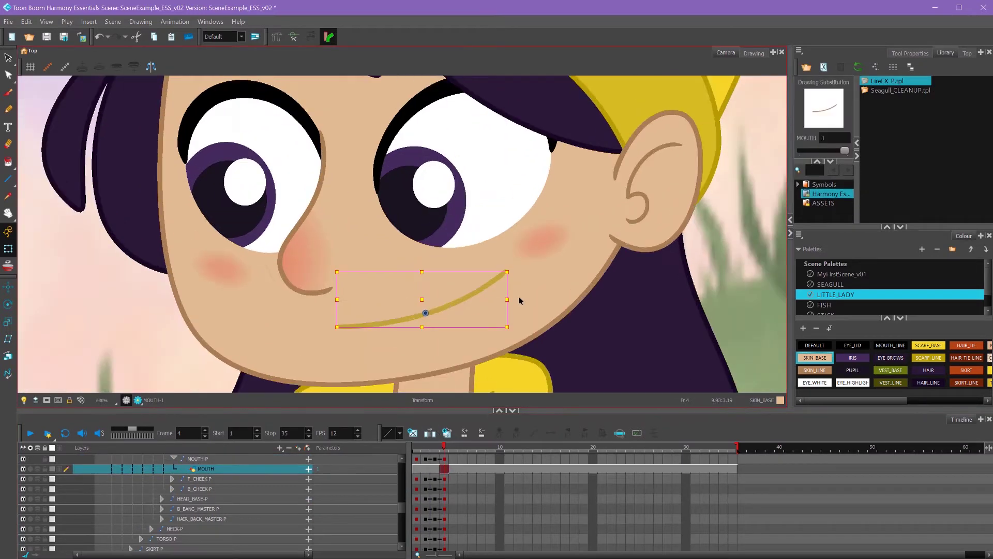
left_click(413, 433)
key("alt+b")
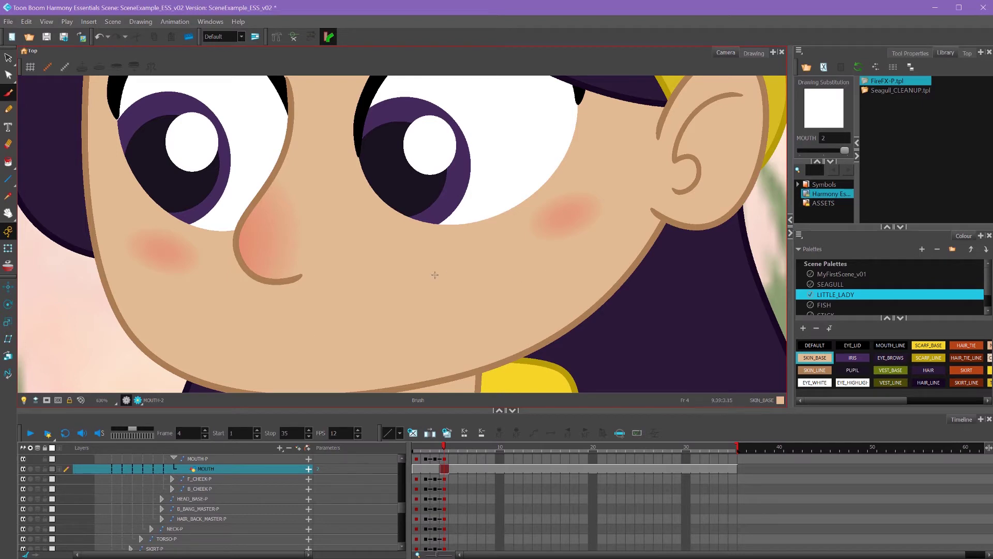
- Compare the empty mouth drawing with the previous frame and turn on onion skin for the MOUTH layer
key("comma")
key("period")
key("comma")
key("period")
key("comma")
key("period")
key("comma")
key("period")
key("alt+o")
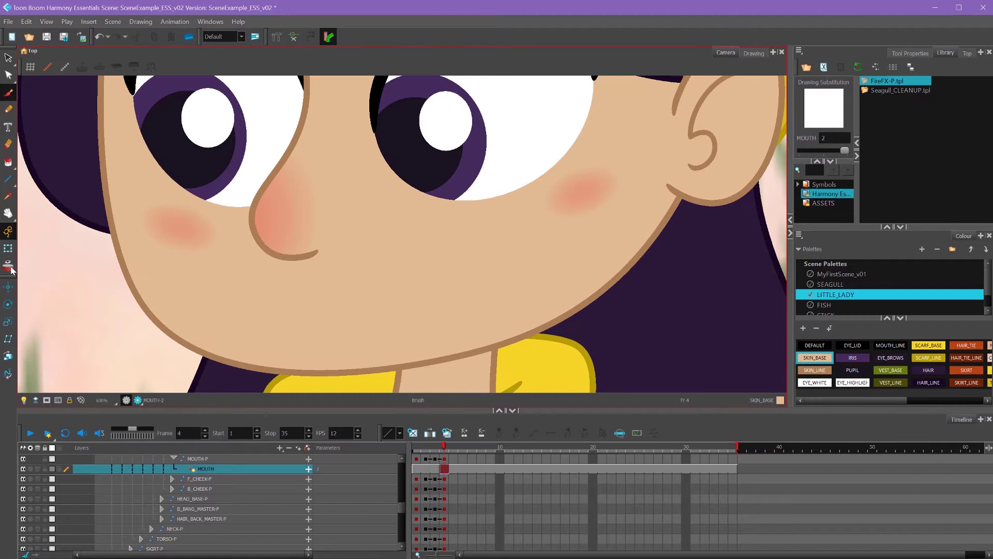
key("1")
key("1")
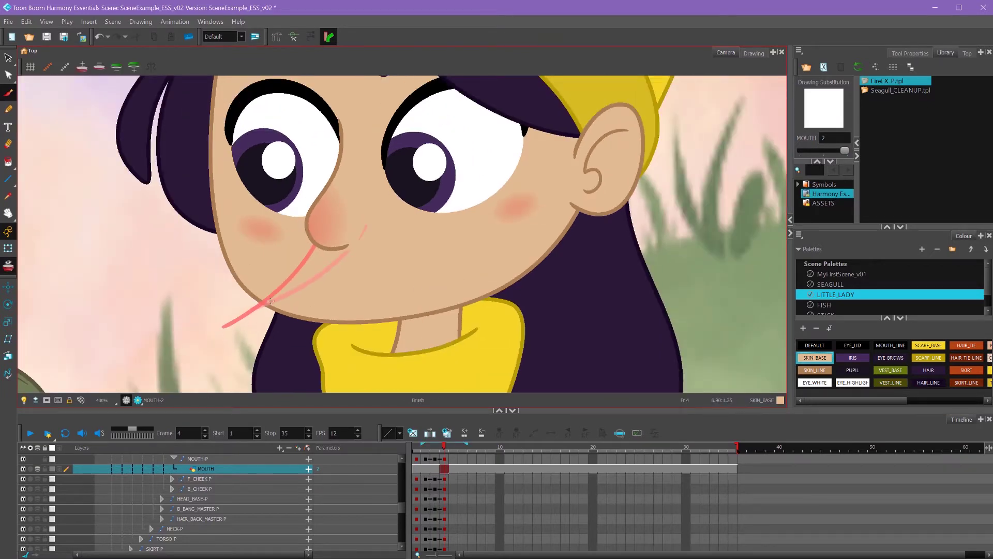
key("comma")
key("period")
- Open the mouth drawing in the Drawing view and frame the onion-skinned smile as a drawing reference
left_click(754, 54)
key("2")
key("2")
key("space")
left_click_drag(658, 191, 411, 264)
key("2")
key("2")
key("2")
key("2")
key("2")
key("2")
key("space")
left_click_drag(466, 327, 482, 274)
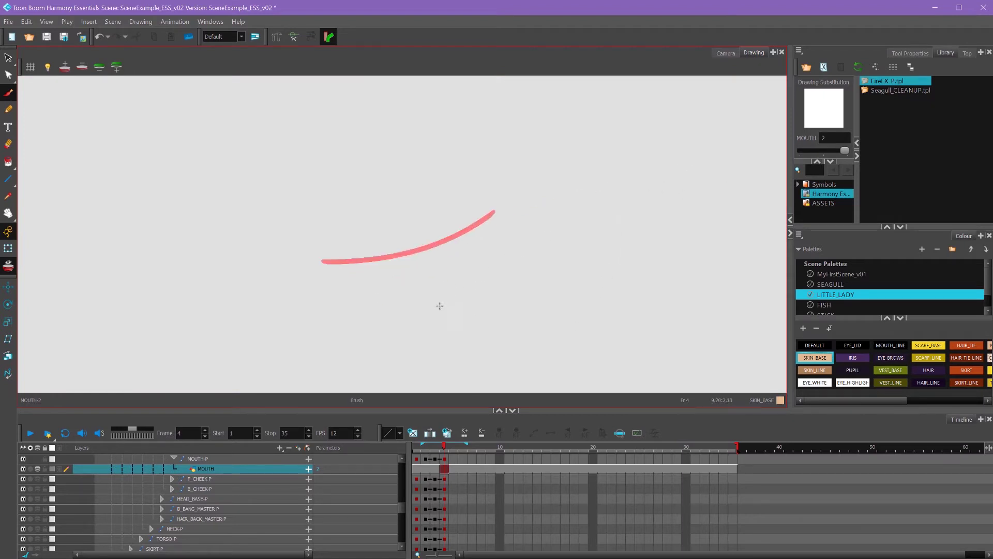
key("2")
left_click_drag(621, 221, 623, 231)
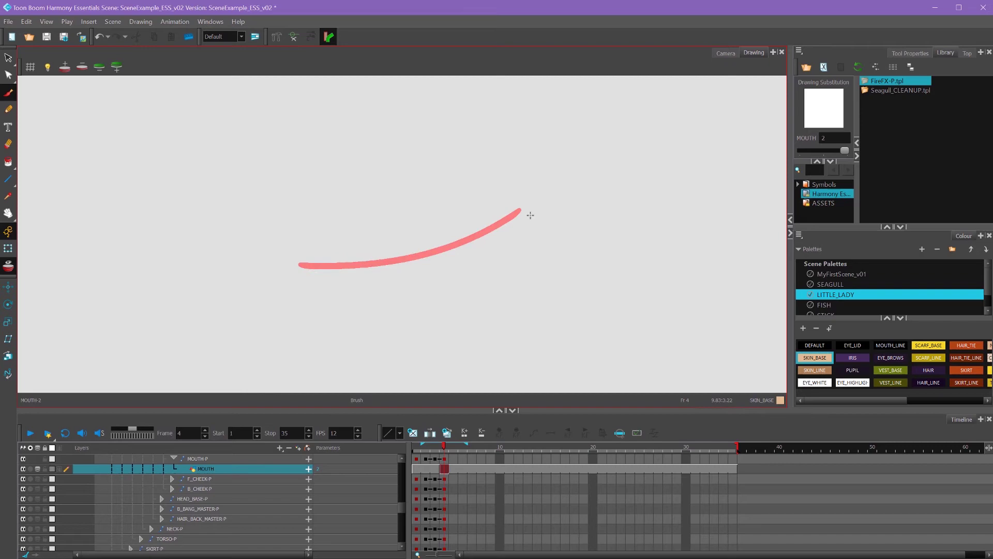
- Draw a new open mouth at frame 4 using the SKIN_LINE colour and paint its interior with LITTLE_LADY palette colours
left_click(815, 370)
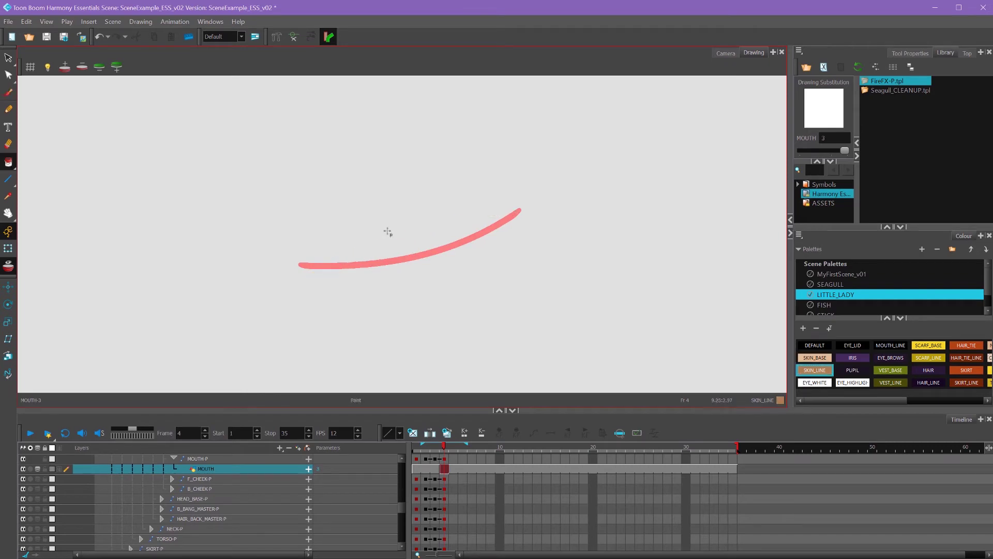
left_click_drag(352, 243, 366, 279)
left_click_drag(362, 241, 377, 272)
left_click_drag(855, 400, 933, 400)
left_click(822, 382)
left_click(910, 53)
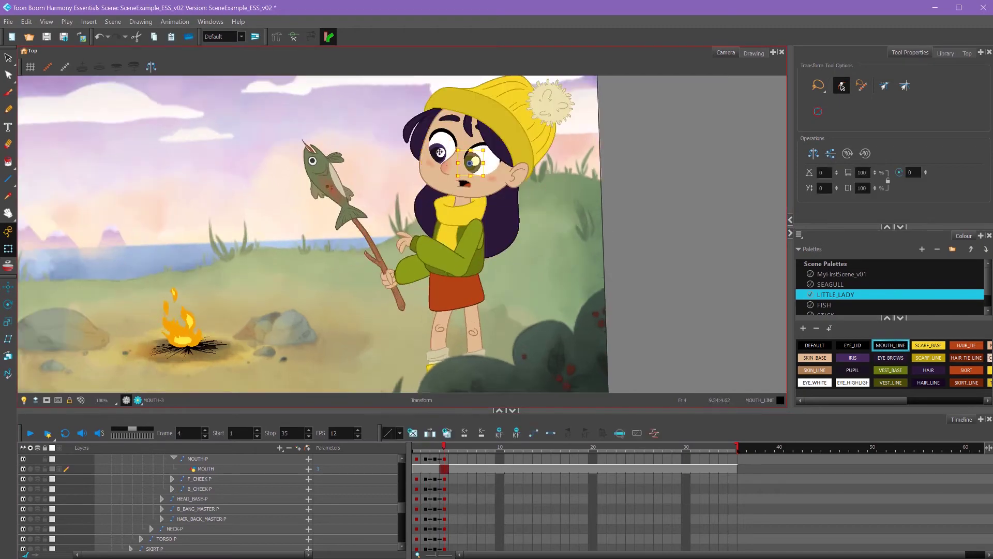
- Pose the girl at frame 4 with the fish stick raised upright beside her face, and adjust her back hair
left_click_drag(343, 240, 388, 207)
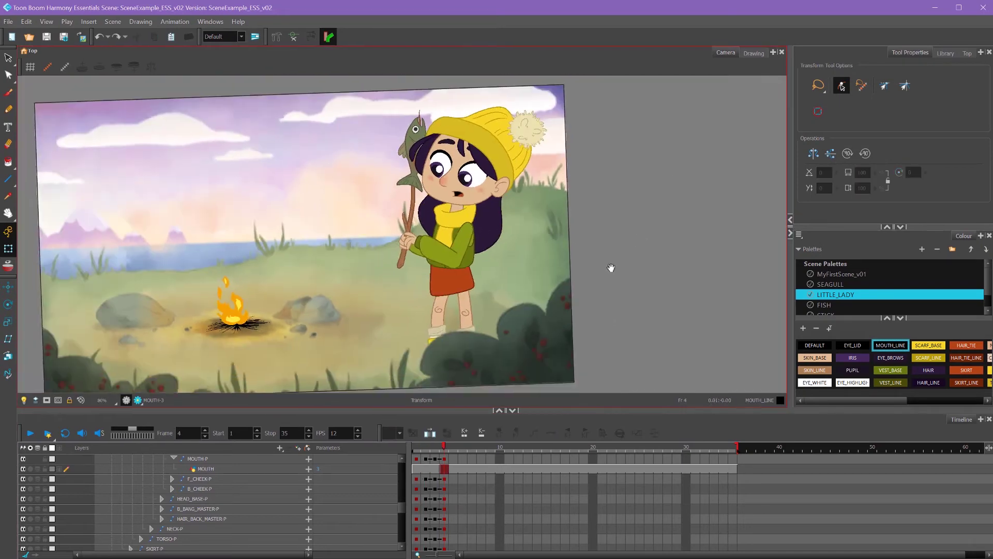
scroll(455, 266, "up", 3)
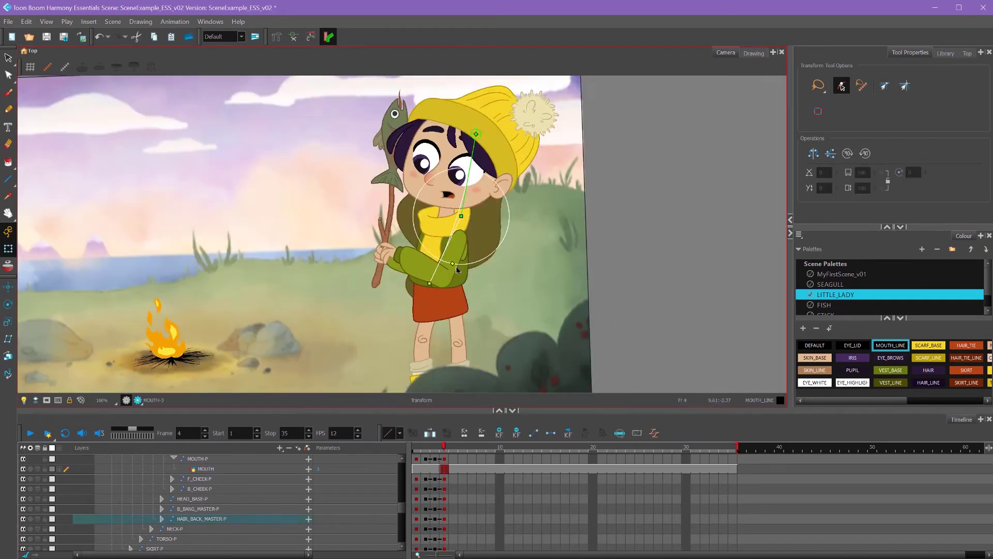
scroll(580, 217, "down", 4)
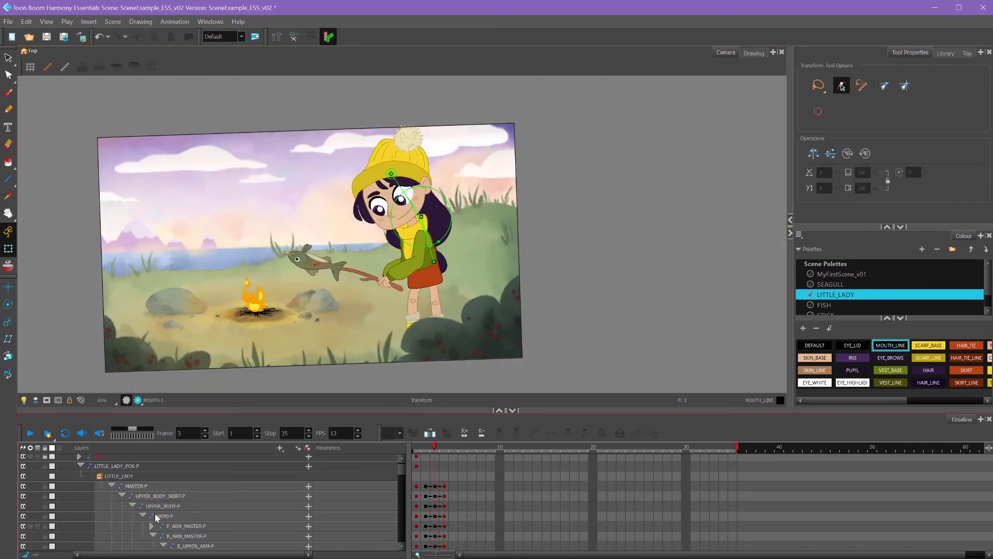
- Collapse the MASTER-P hierarchy, check its frame 4 keyframe, clear the selection and save the scene
left_click(112, 486)
left_click(443, 498)
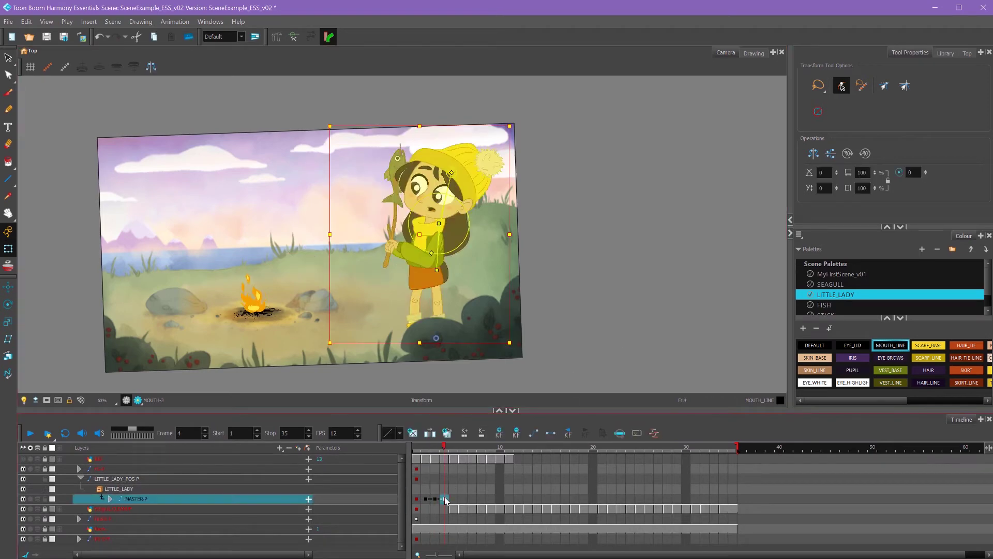
left_click(581, 253)
left_click(46, 37)
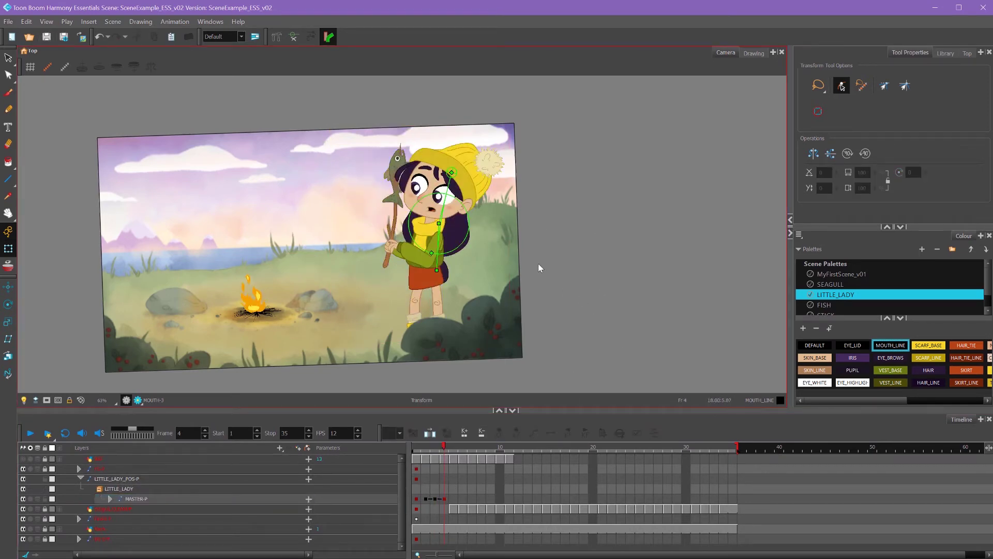
- Rotate the whole girl slightly at frame 4 and select the hand holding the fish stick to refine her pose
left_click_drag(577, 87, 594, 100)
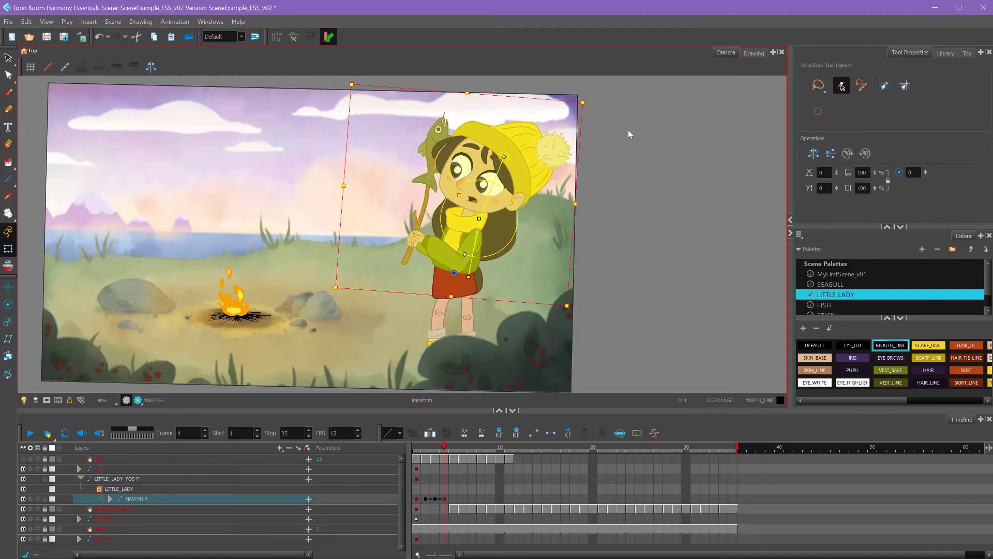
left_click(636, 226)
left_click_drag(636, 228, 643, 209)
left_click(416, 221)
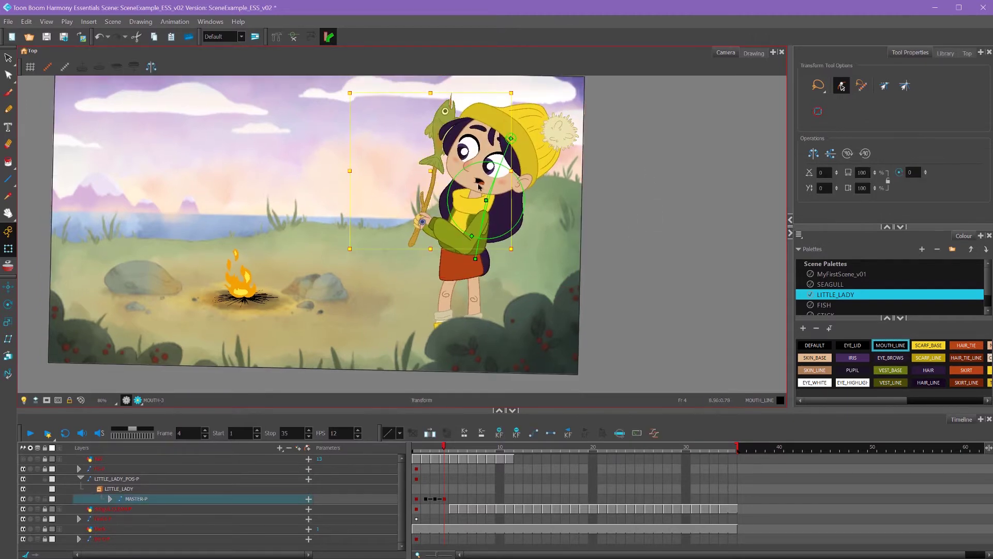
scroll(401, 236, "down", 1)
- Move the MASTER-P keyframe at frame 4 to frame 11
left_click(462, 489)
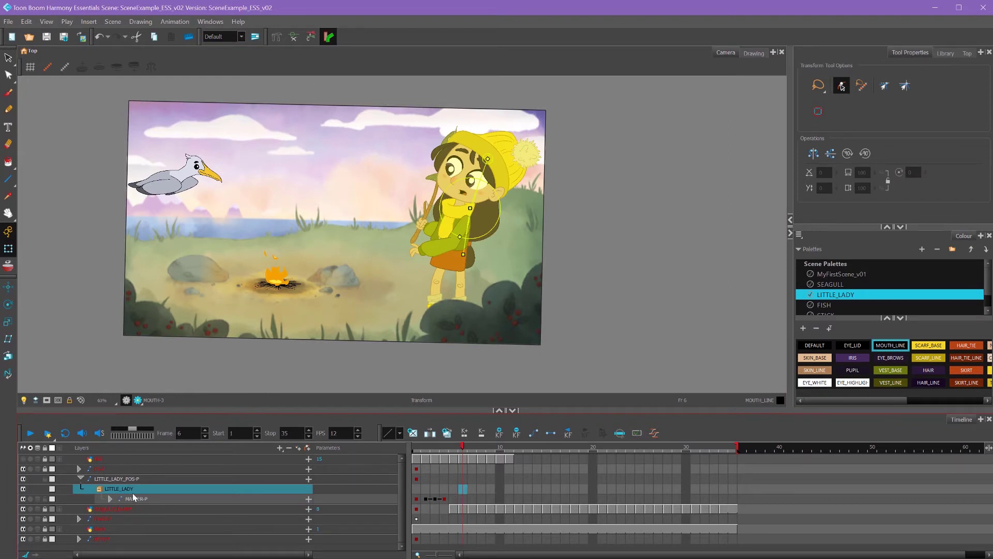
left_click(443, 499)
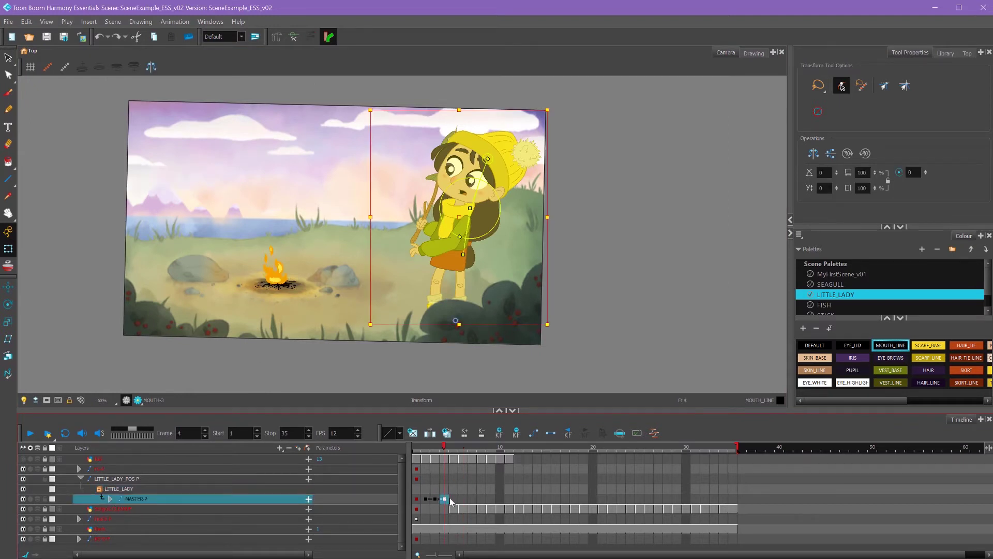
left_click_drag(446, 499, 512, 499)
- Set frame 3 of MASTER-P to a stop-motion keyframe and change it back to a motion keyframe
left_click_drag(470, 450, 436, 496)
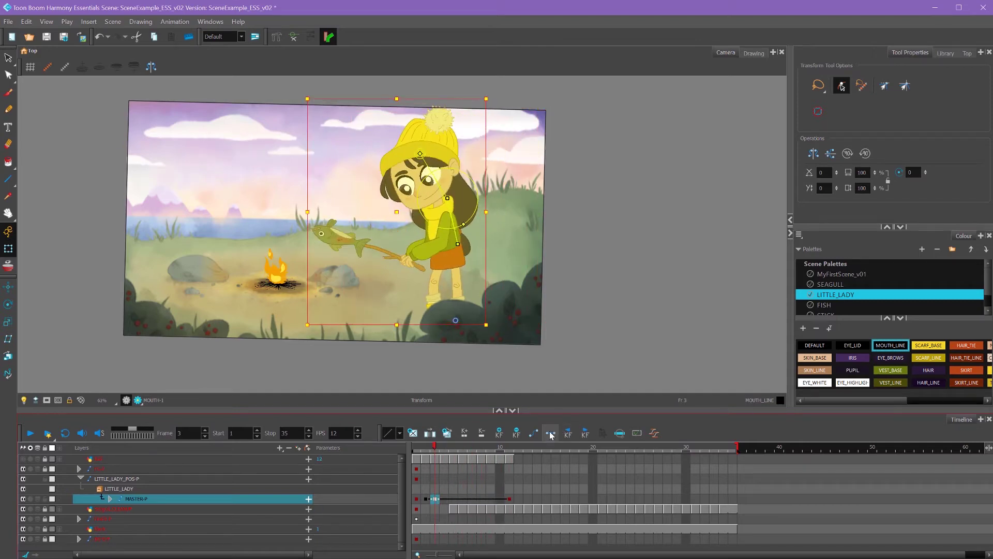
left_click(551, 433)
left_click(464, 486)
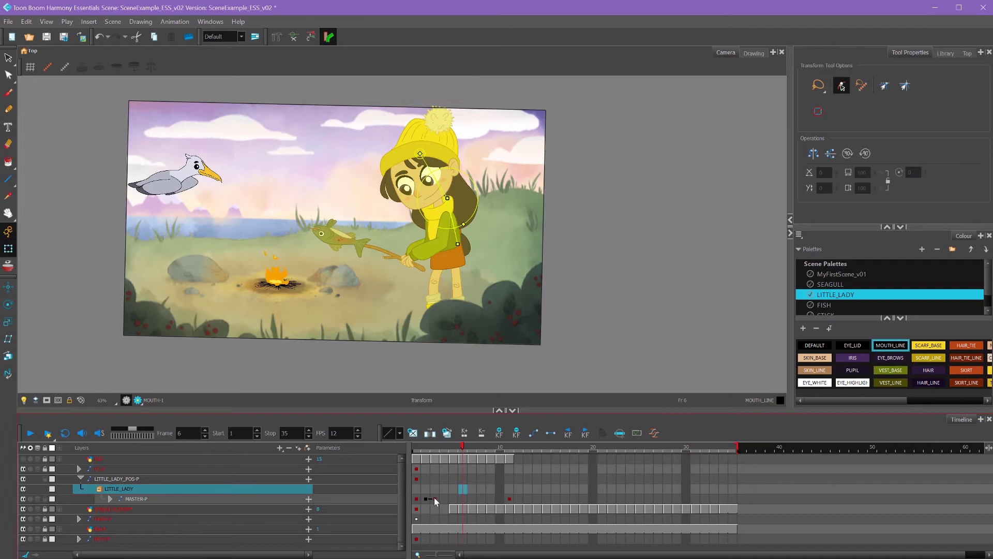
left_click(435, 498)
left_click(463, 488)
left_click(436, 498)
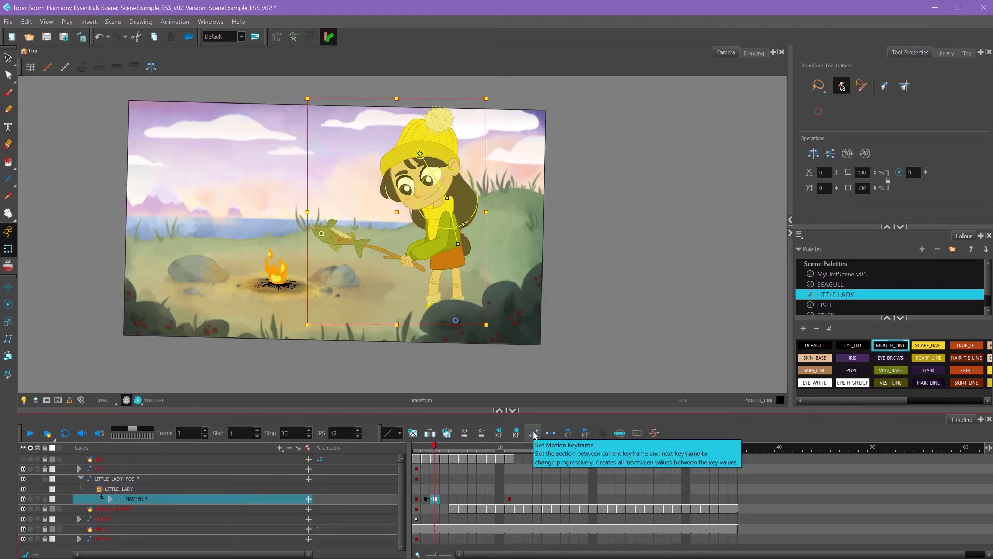
left_click(534, 432)
- Put the in-between pose of frame 10 at frame 17 on MASTER-P and make frame 11 a motion keyframe
mouse_move(482, 450)
left_mouse_down()
mouse_move(512, 454)
mouse_move(502, 456)
left_mouse_up()
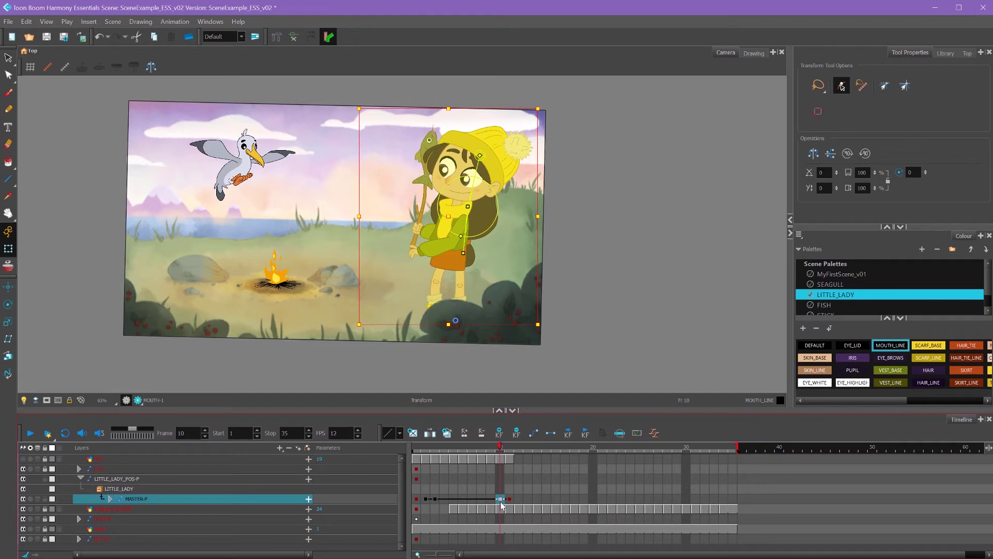
left_click_drag(501, 504, 564, 503)
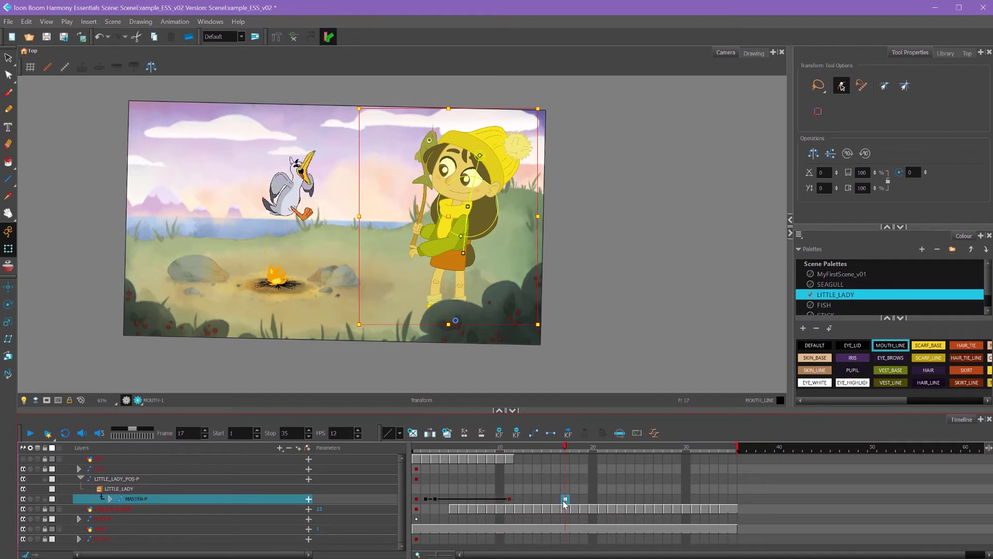
left_click(510, 498)
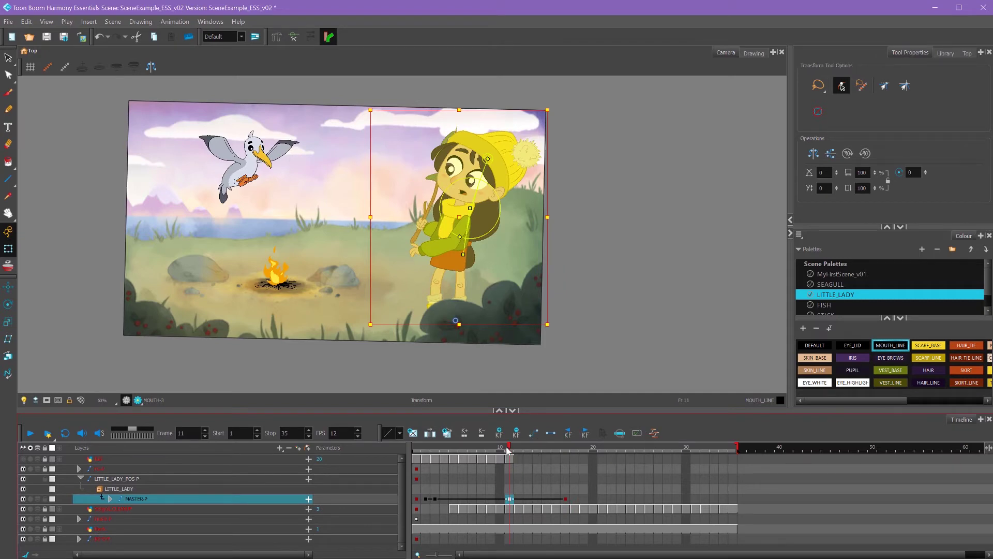
- Scrub from frame 3 to frame 17 and examine the in-between poses generated between the MASTER-P keyframes
left_click_drag(457, 449, 434, 454)
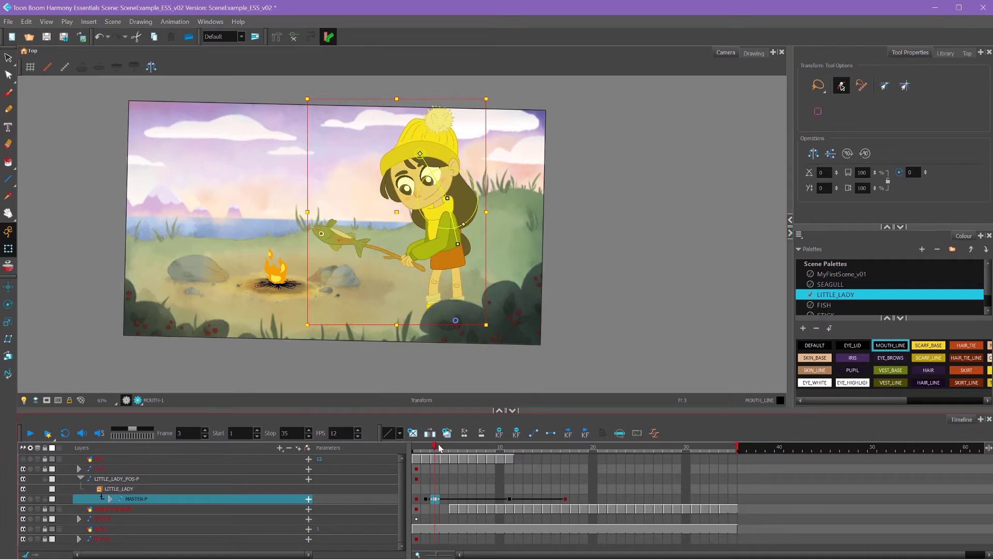
left_click_drag(438, 447, 565, 448)
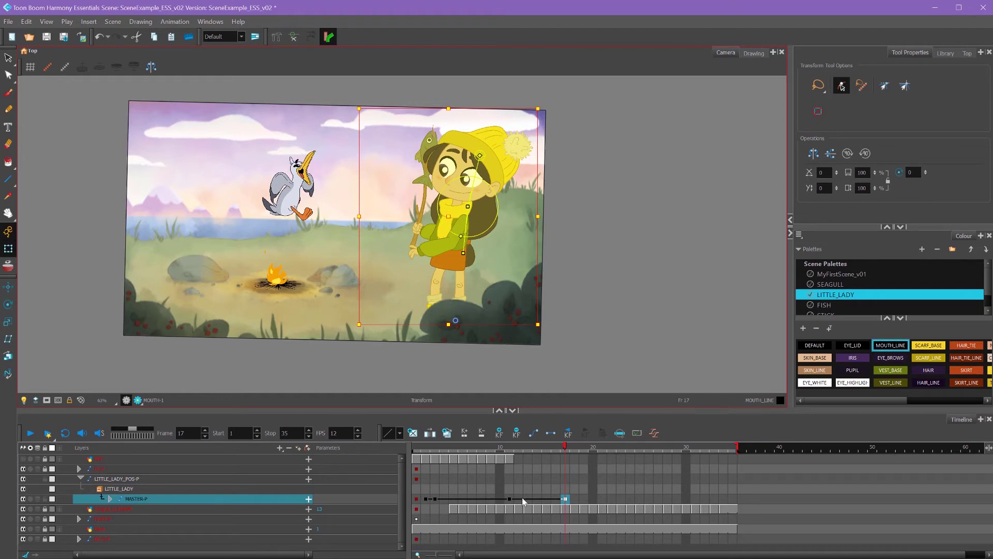
left_click(491, 499)
left_click(473, 499)
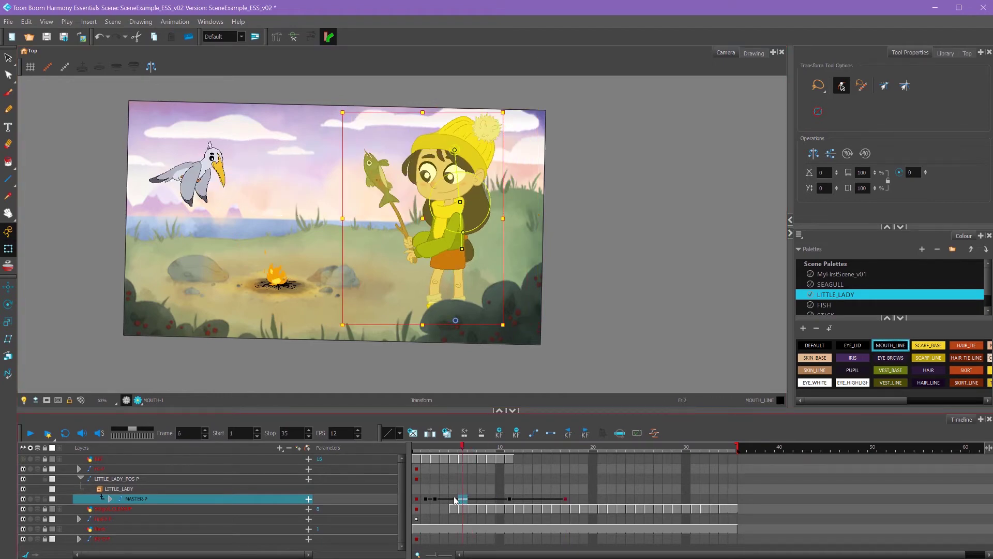
left_click(490, 499)
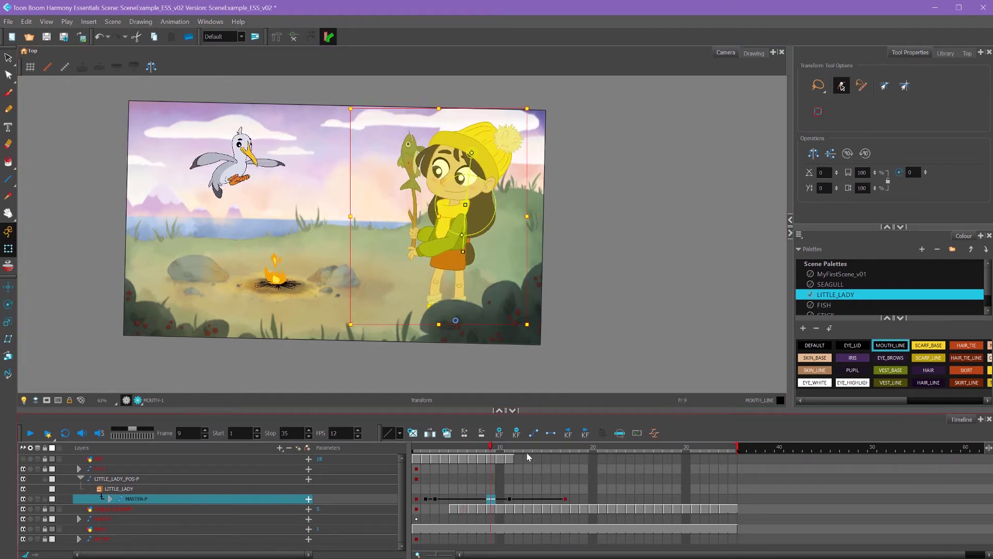
left_click_drag(515, 446, 578, 451)
- Move the MASTER-P keyframe at frame 11 to frame 4 and the one at frame 17 to frame 5
left_click(510, 499)
left_click_drag(509, 500, 446, 500)
left_click(565, 499)
left_click_drag(566, 500, 454, 500)
- Pose the girl at frame 5 with one hand holding the fish stick upright and the other arm lowered at her side
scroll(621, 256, "up", 3)
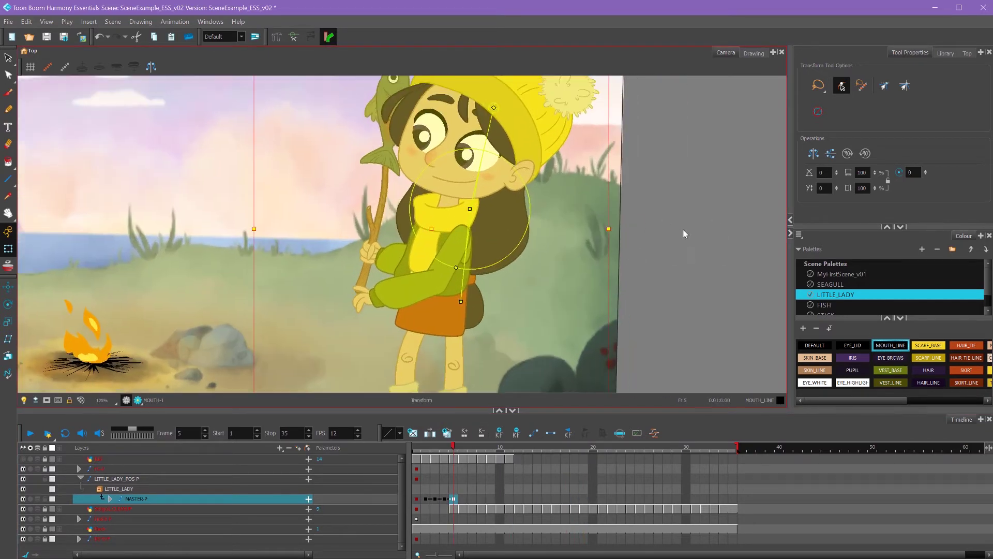
left_click_drag(675, 244, 685, 242)
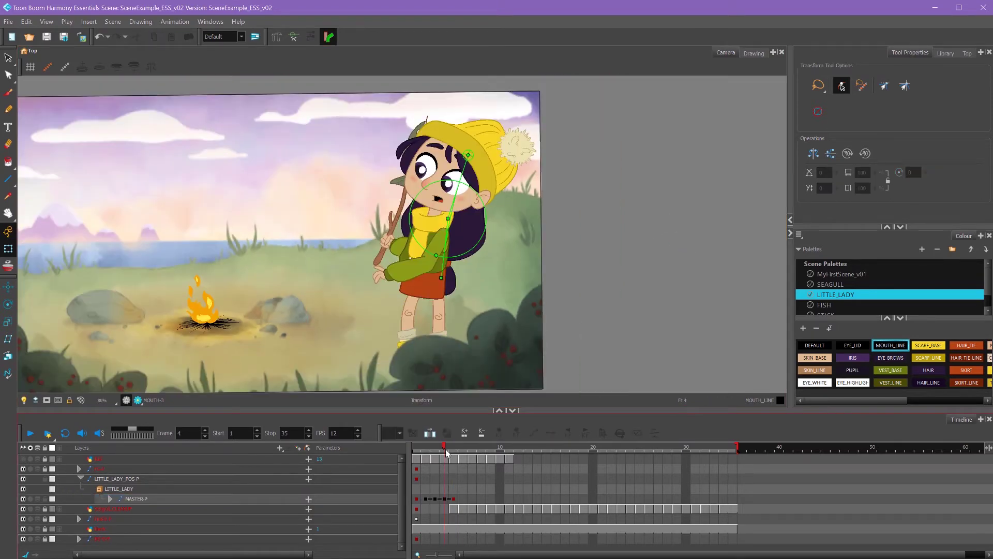
left_click(453, 451)
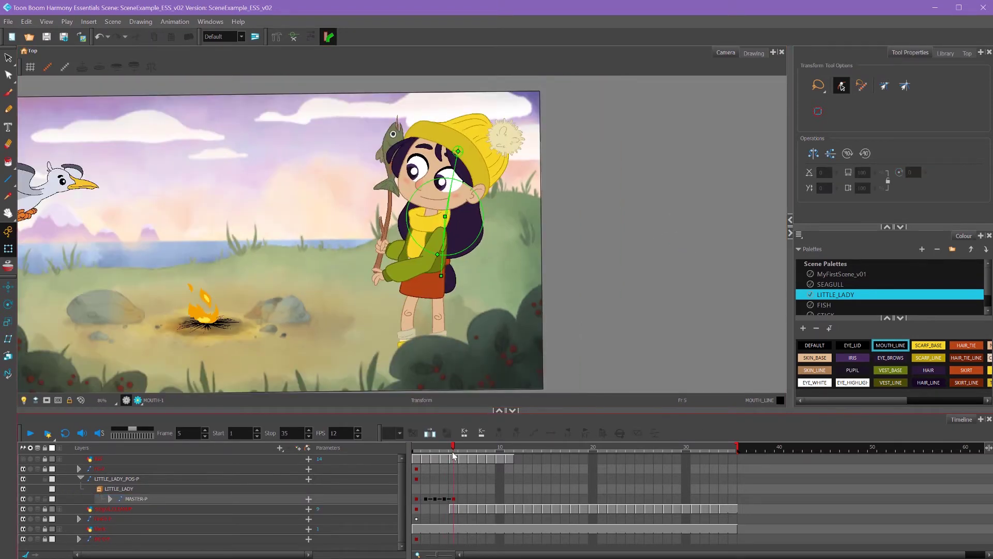
scroll(714, 203, "up", 2)
key(".")
left_click(368, 223)
scroll(415, 306, "down", 1)
left_click(415, 307)
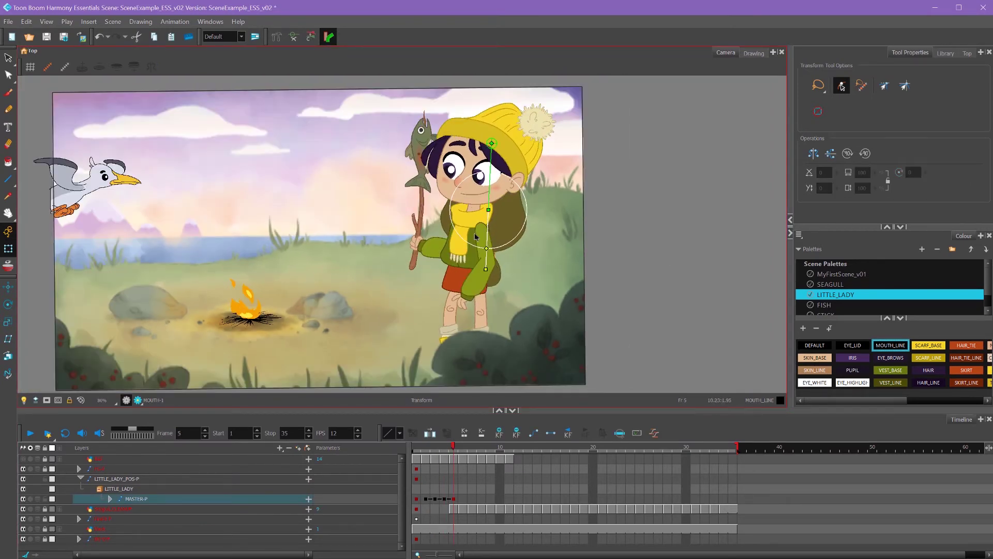
- Bend the girl's back hair with its deformation handles at frame 5 and pull the whole chain away from her head
left_click_drag(488, 230, 533, 204)
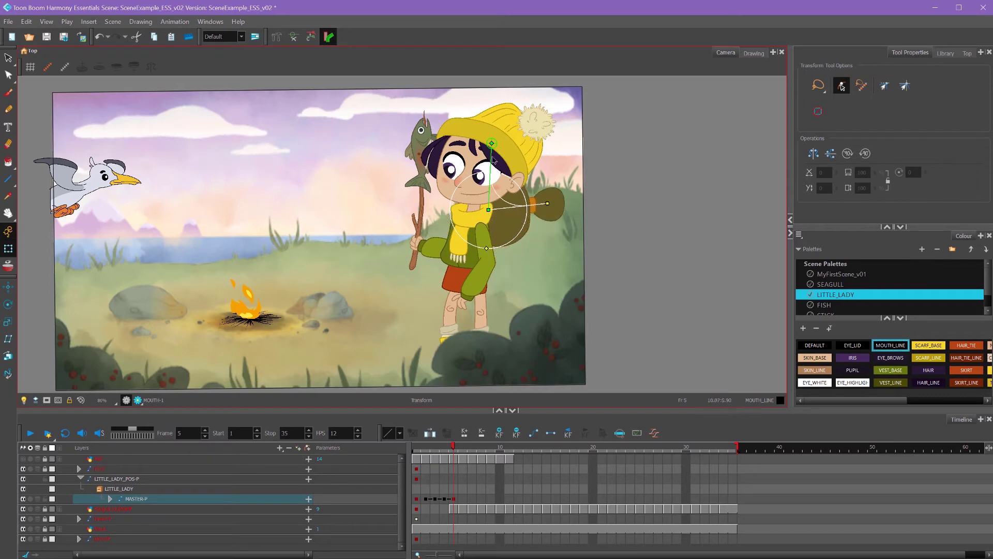
left_click_drag(493, 145, 618, 114)
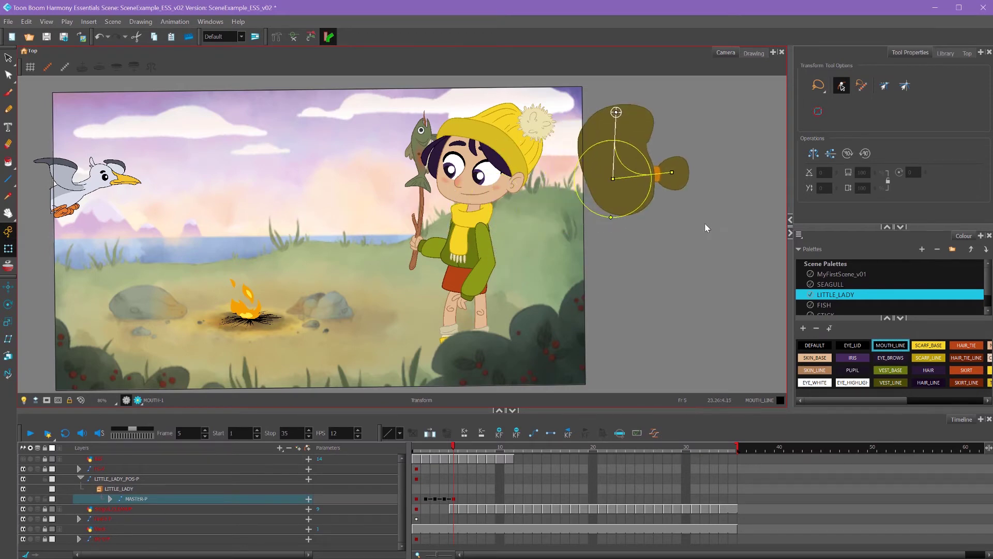
left_click(695, 120)
- Return the back hair's deformation chain to its initial position at frame 5 with Reset Current Keyframe
left_click(669, 175)
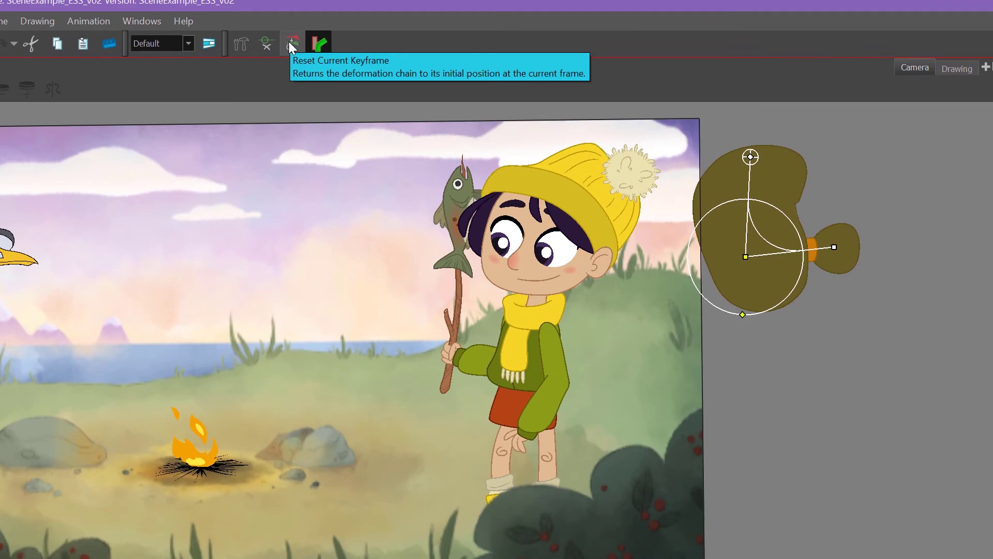
left_click(289, 42)
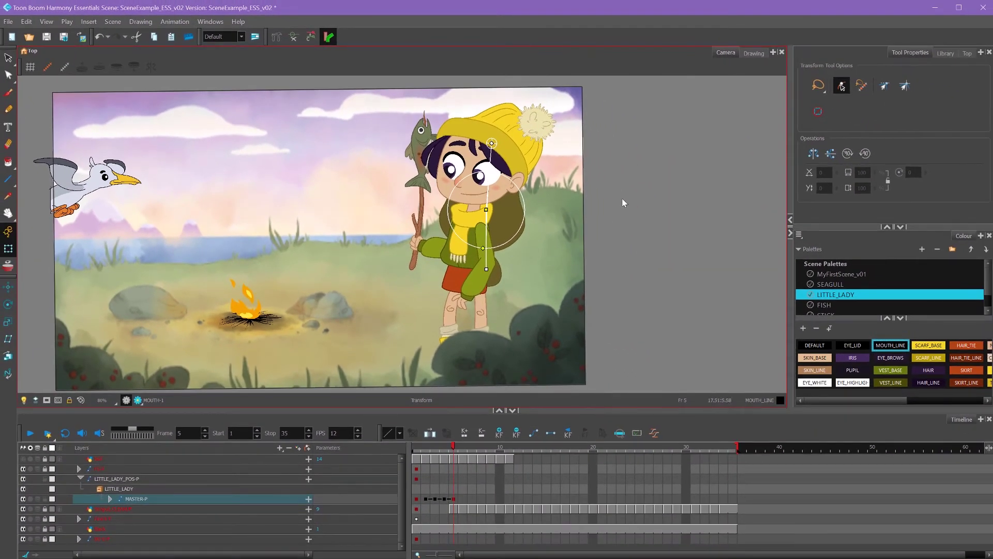
key("ctrl+z")
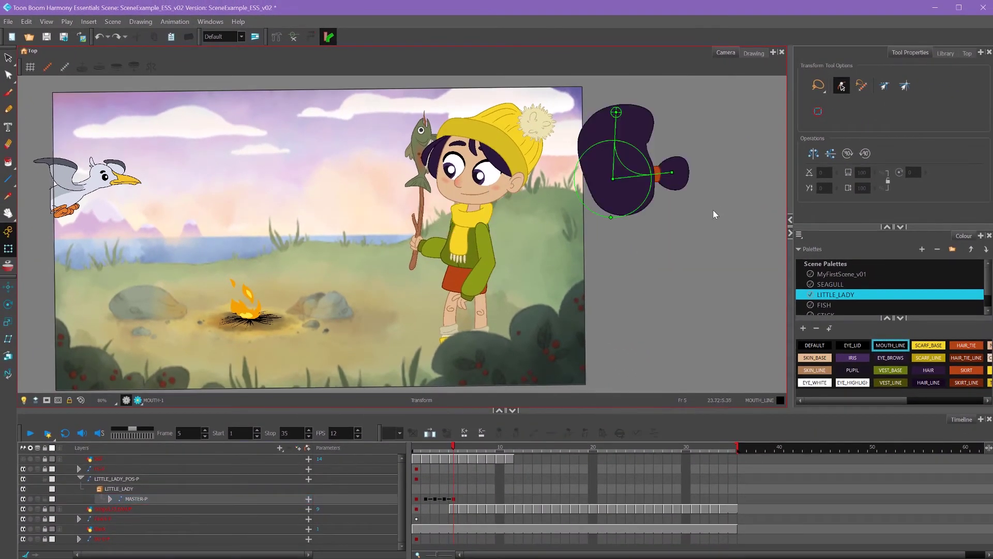
left_click(670, 170)
left_click(312, 38)
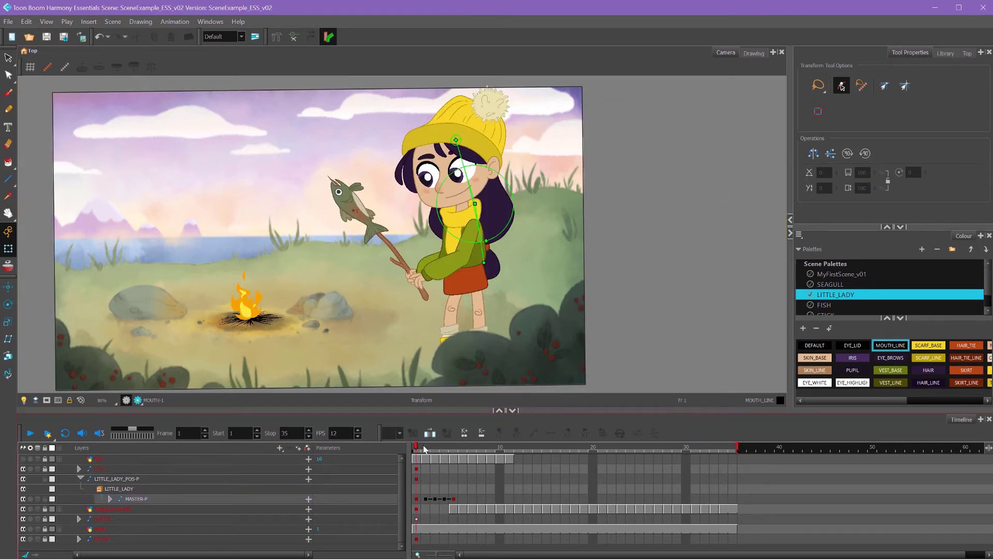
- Convert the MASTER-P keyframes at frames 1 to 5 to stop-motion keyframes and scrub through the poses
mouse_move(423, 446)
left_mouse_down()
mouse_move(460, 448)
mouse_move(416, 449)
left_mouse_up()
left_click(420, 499)
left_click_drag(418, 500, 456, 498)
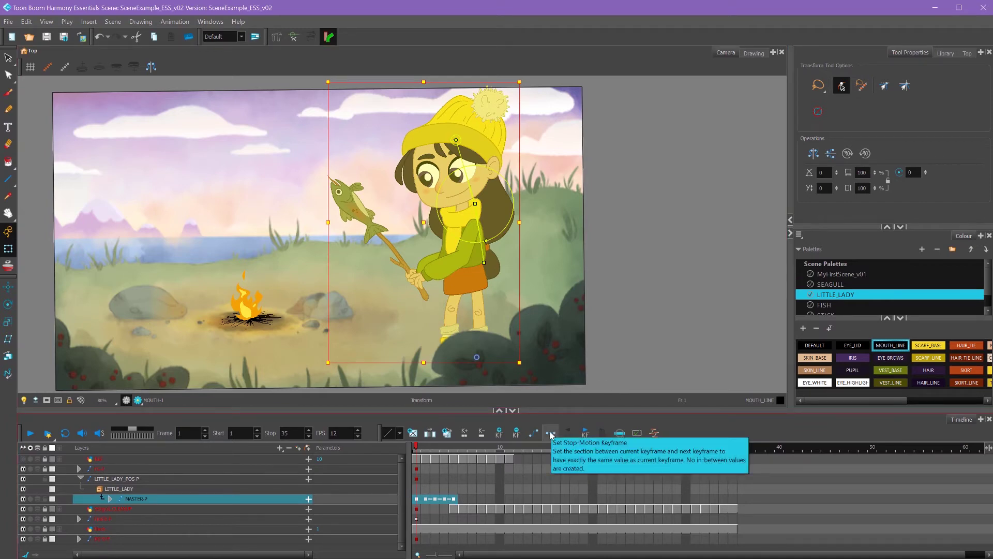
left_click(550, 433)
left_click(515, 488)
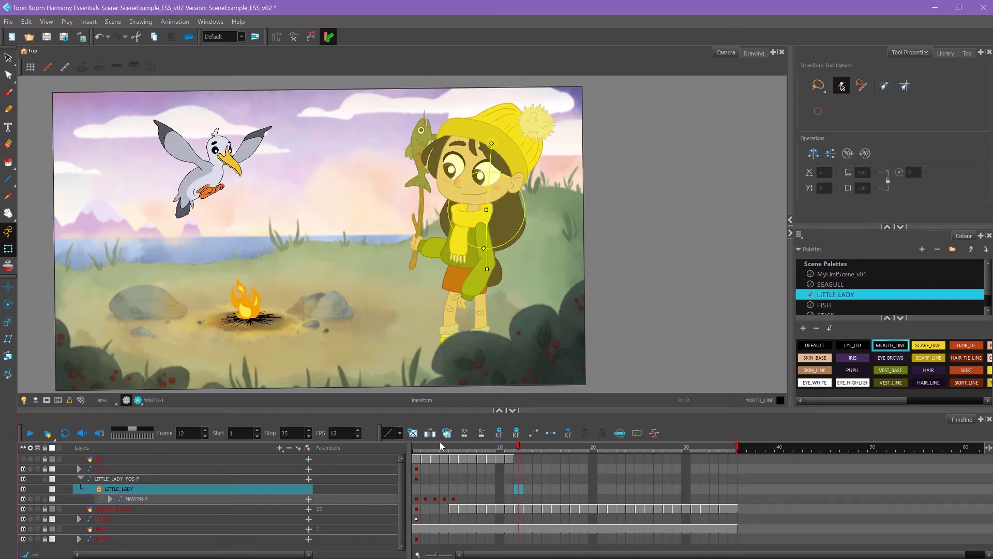
left_click_drag(440, 447, 415, 461)
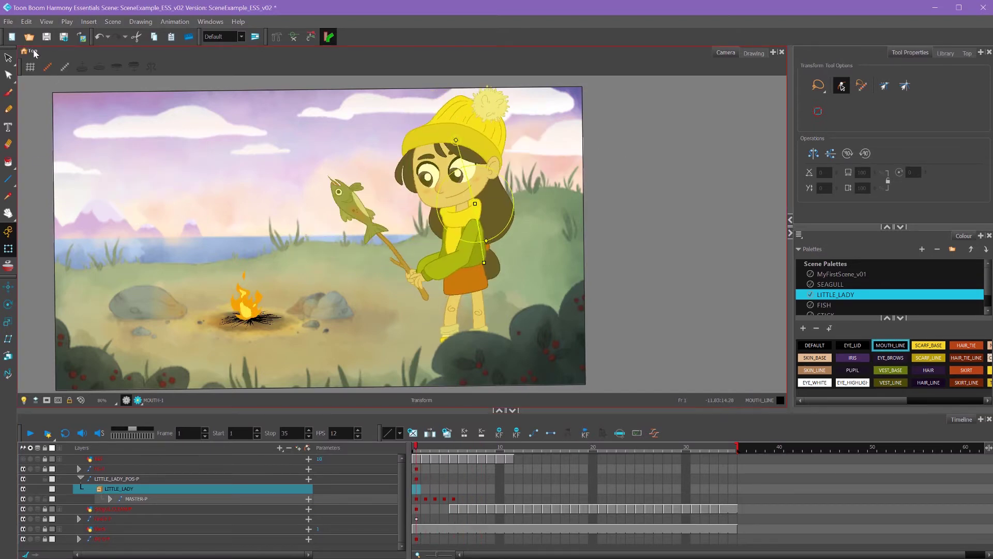
- Add frames after the MASTER-P poses with the Select tool, spacing the keyframes out to frames 1, 14, 17, 24 and 31
key("alt+s")
left_click(416, 498)
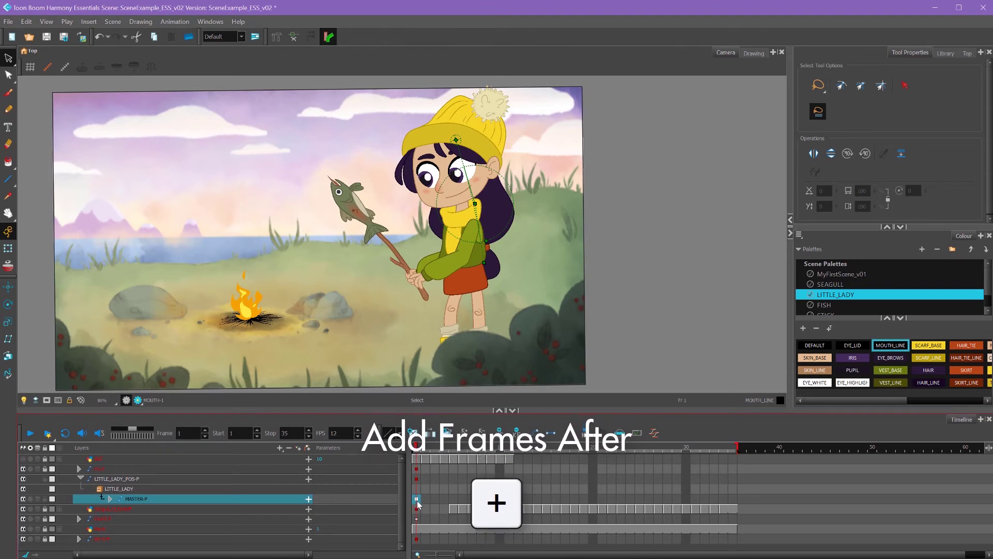
key("minus")
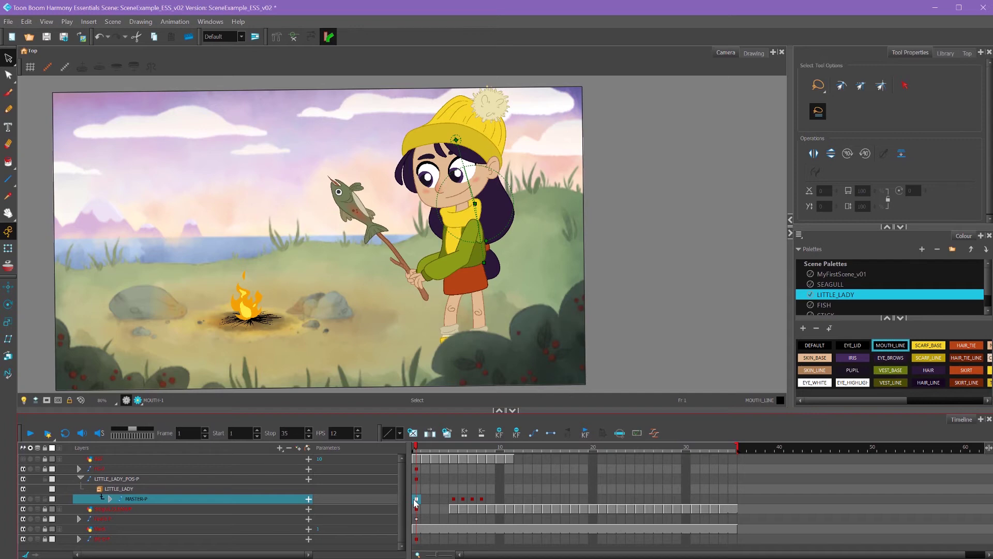
left_click_drag(416, 500, 505, 500)
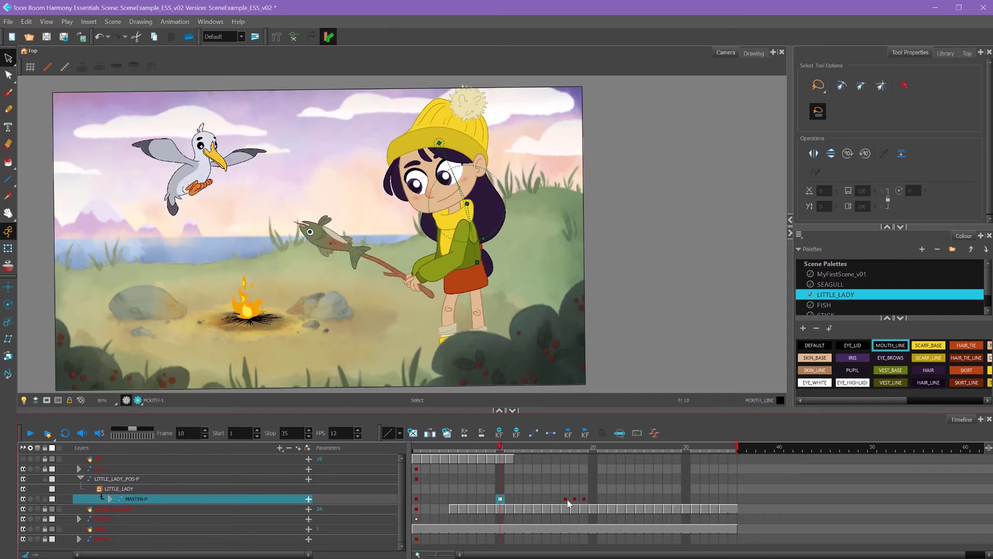
left_click(519, 461)
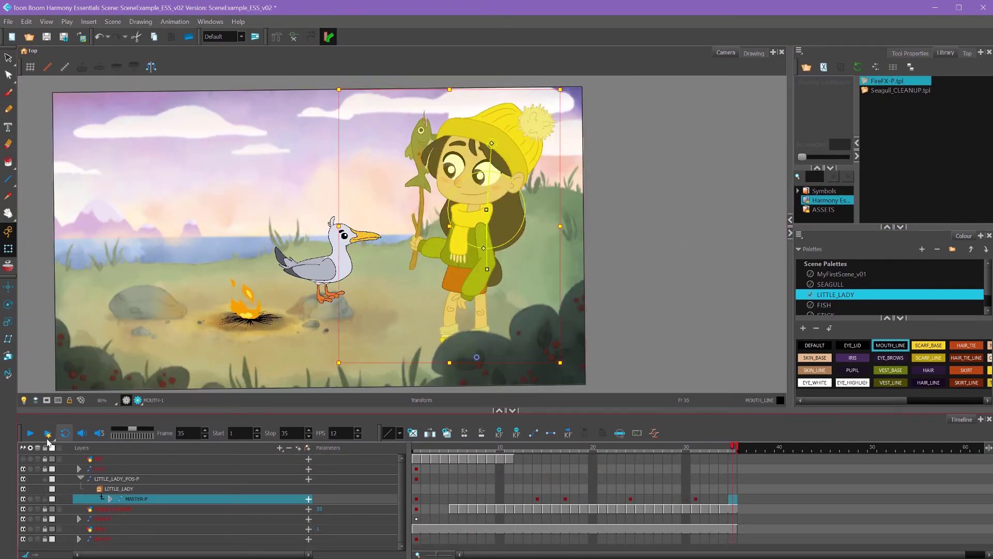
- Clear the selection and play the scene from frame 1 to check the timing of the poses
key("Escape")
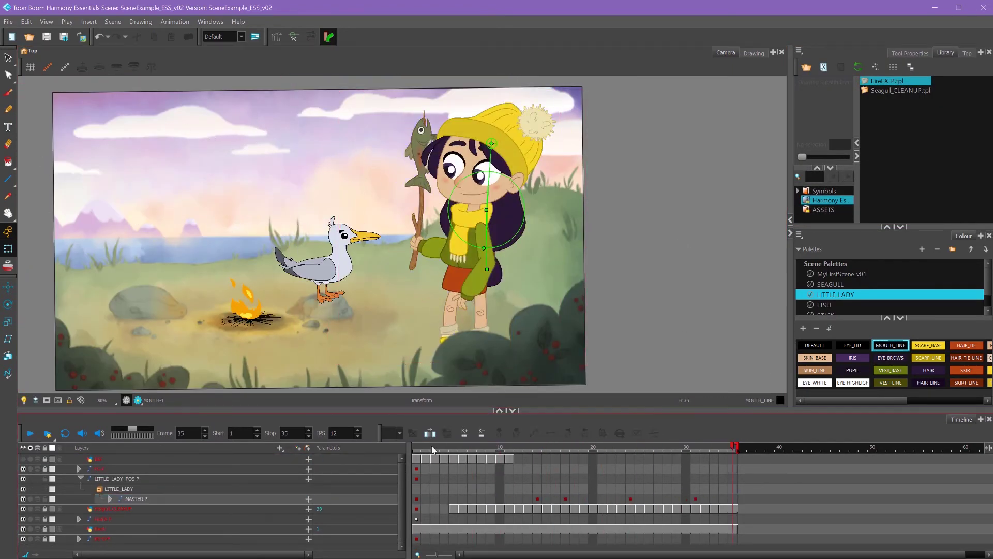
left_click(418, 446)
left_click(28, 436)
left_click(28, 435)
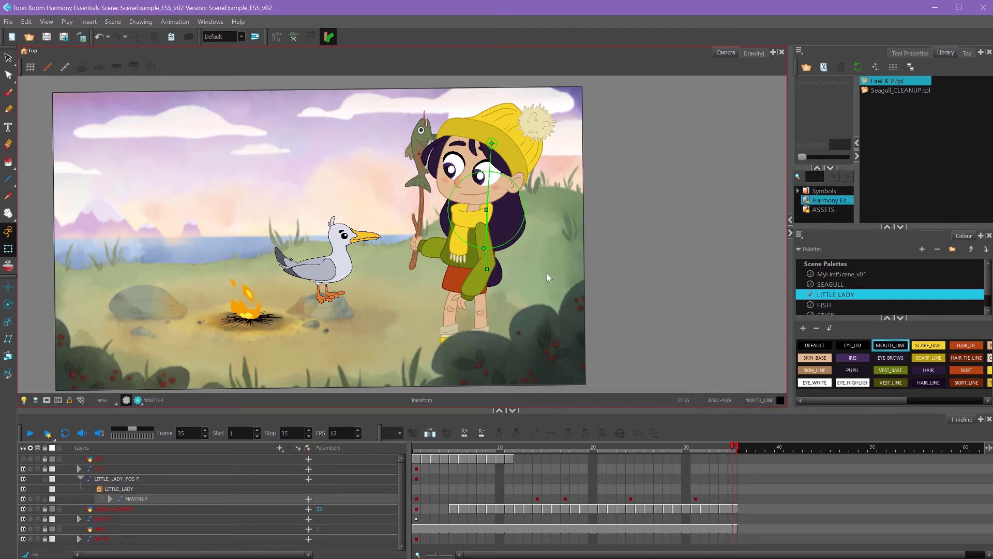
- Add a motion keyframe to MASTER-P at frame 3 and scrub through its movement toward the next pose
key("shift+comma")
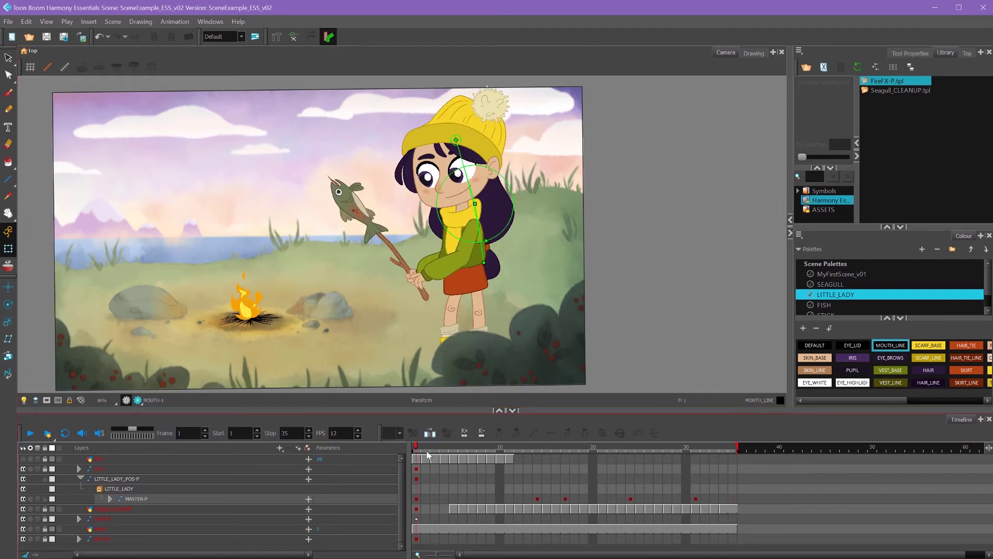
left_click_drag(420, 449, 435, 452)
left_click(434, 498)
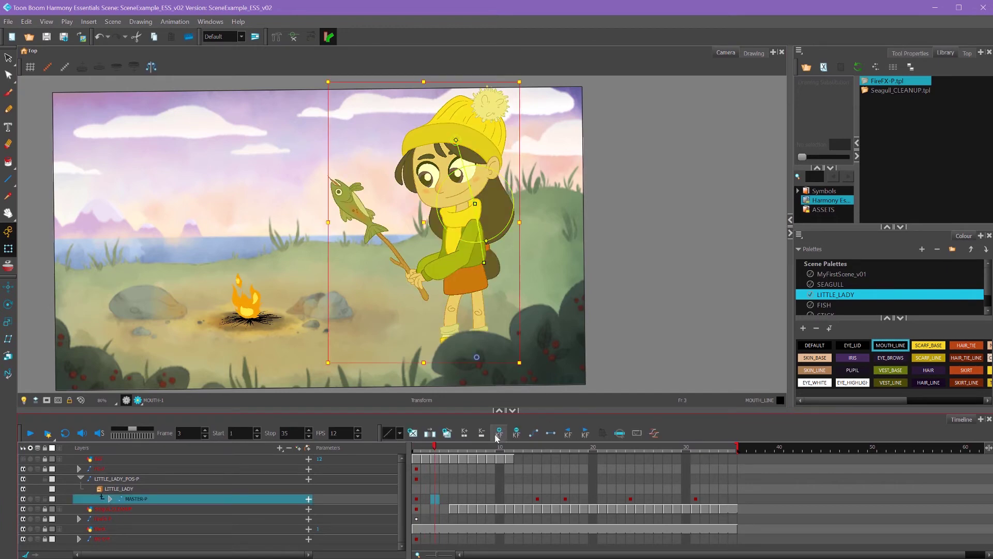
left_click(499, 433)
key("shift+comma")
left_click(433, 447)
left_click_drag(435, 446, 525, 503)
- Apply the S-shaped preset ease curve to the MASTER-P keyframe at frame 3 and scrub the eased movement
mouse_move(428, 450)
left_mouse_down()
mouse_move(509, 458)
mouse_move(434, 463)
left_mouse_up()
left_click(399, 432)
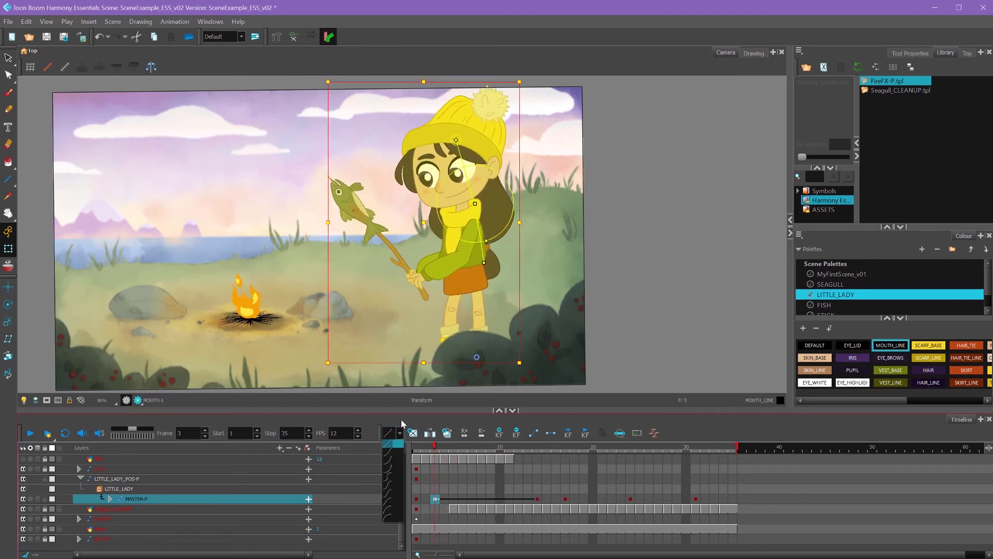
left_click(399, 484)
left_click_drag(499, 455, 525, 455)
- Move the MASTER-P pose at frame 17 to frame 19 and add a motion keyframe at frame 16
left_click(558, 499)
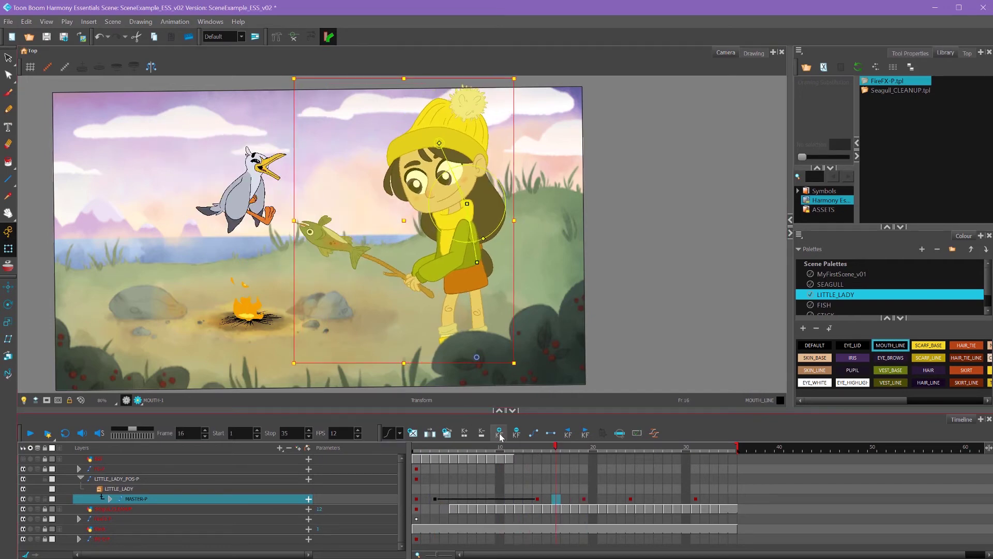
left_click(537, 498)
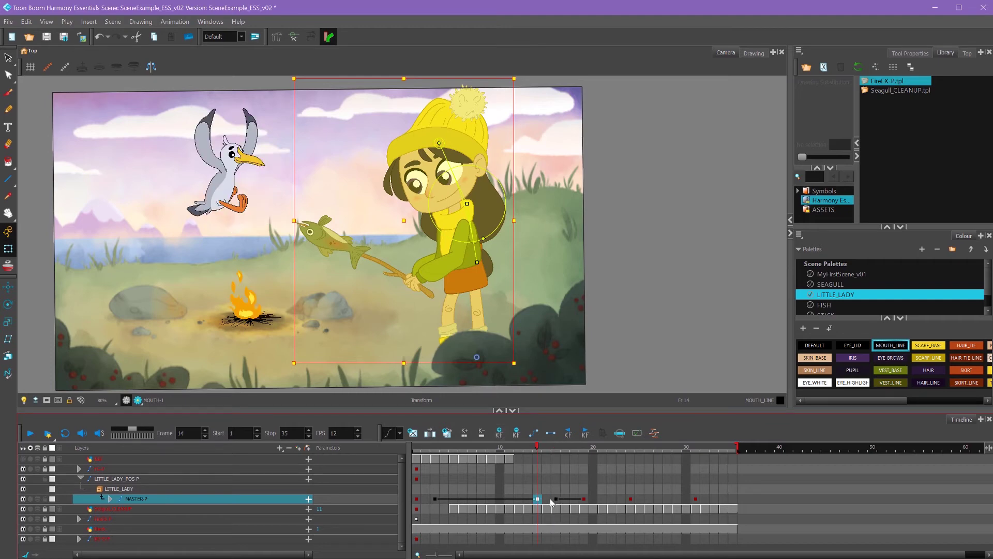
left_click(576, 449)
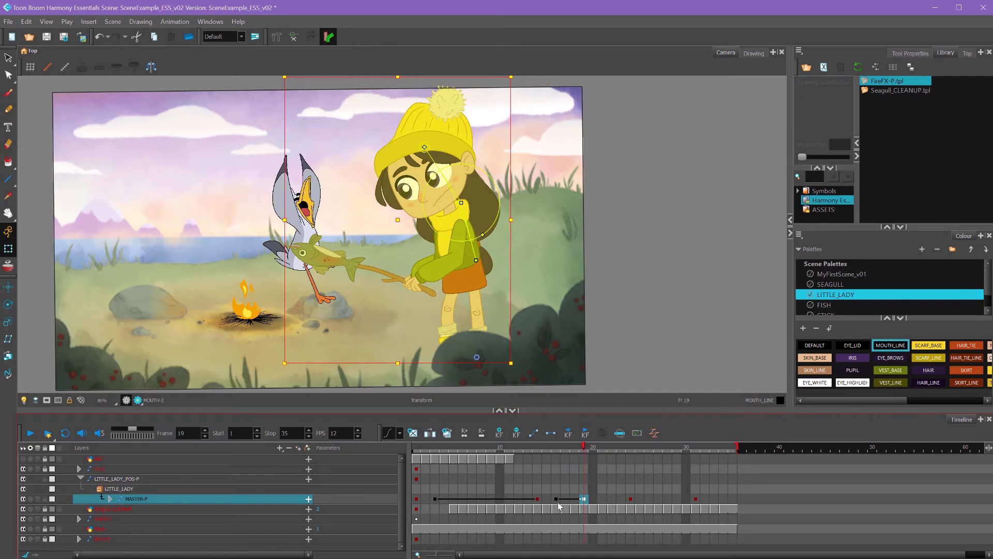
- Apply a preset ease curve to the MASTER-P motion keyframe at frame 16
left_click(557, 500)
left_click(399, 433)
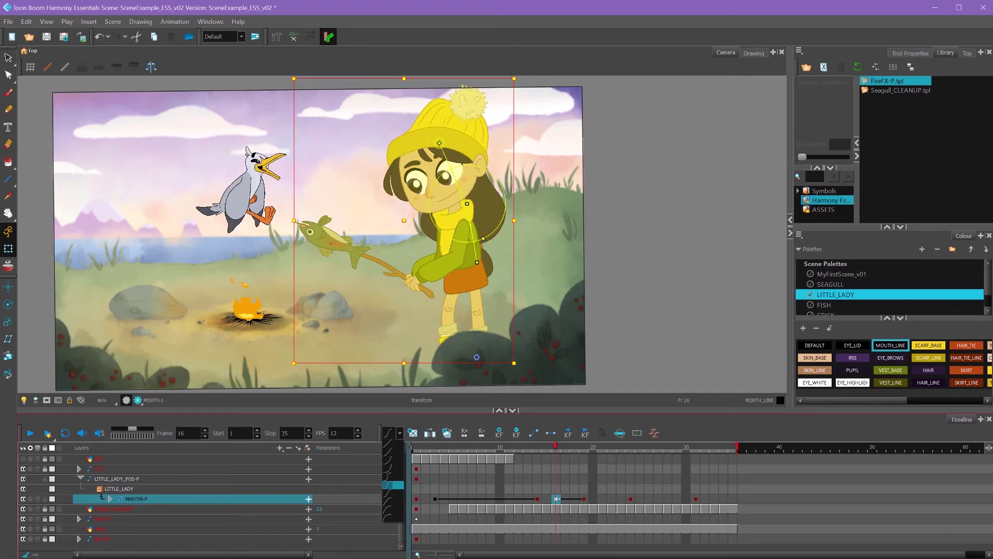
left_click(386, 510)
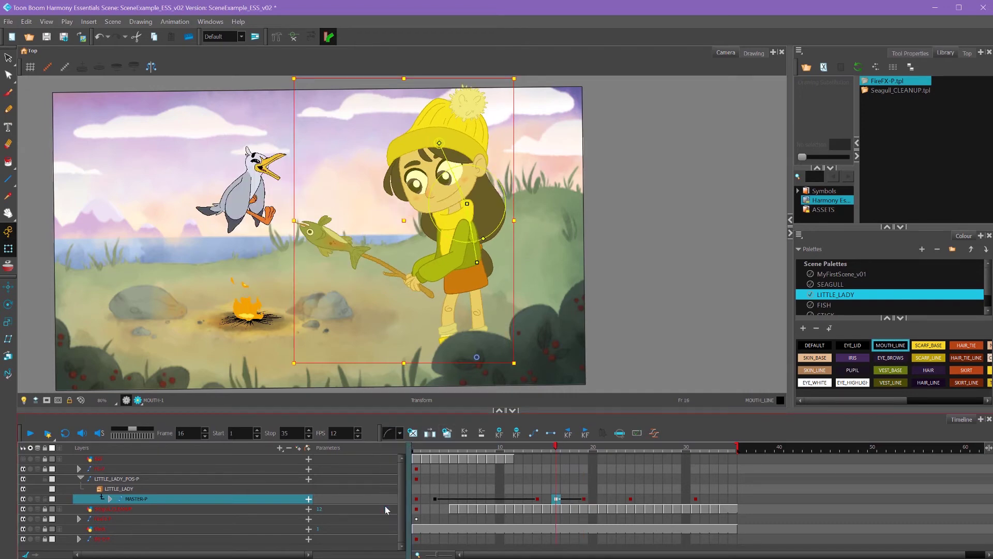
- Convert the MASTER-P keyframe at frame 19 to a motion keyframe and give it a preset ease curve
left_click(584, 499)
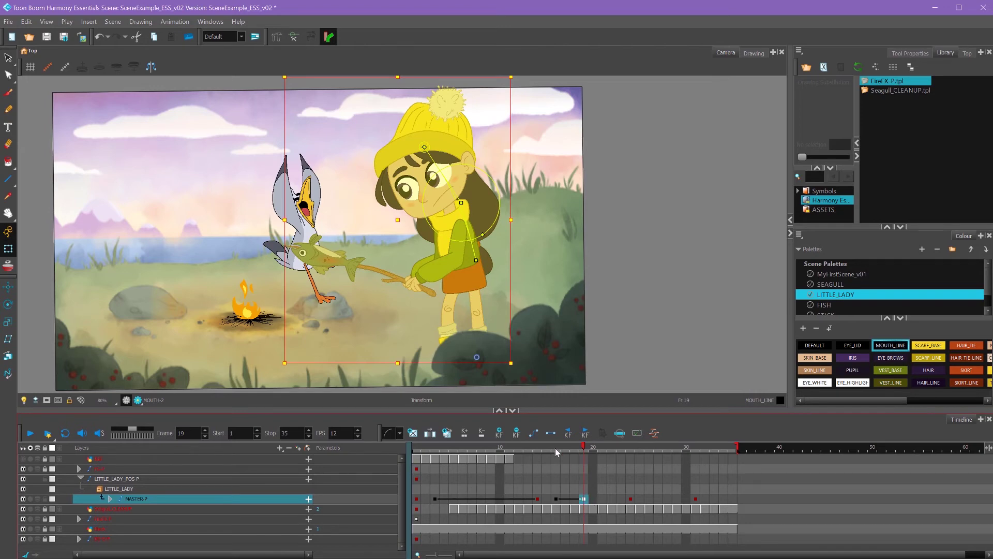
left_click(531, 433)
left_click(630, 498)
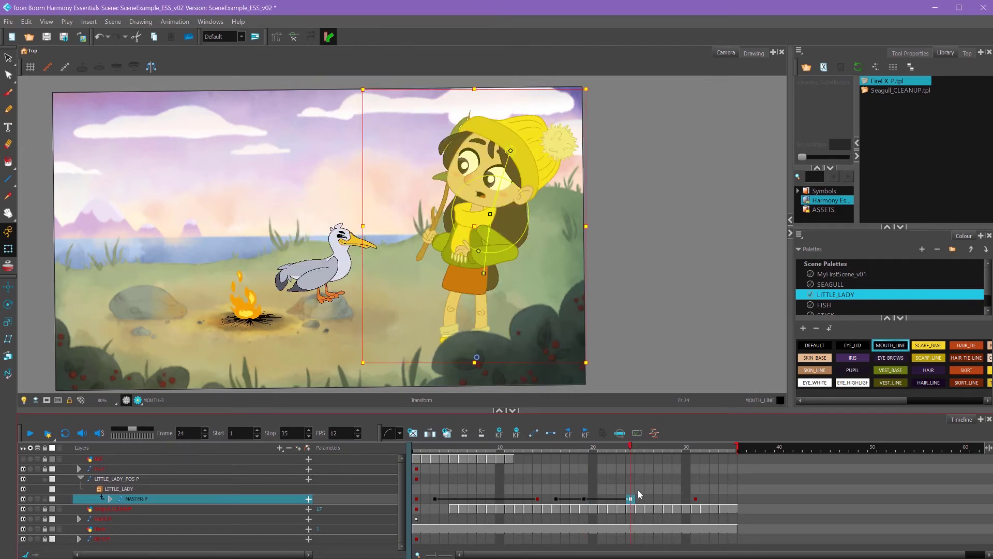
left_click(583, 498)
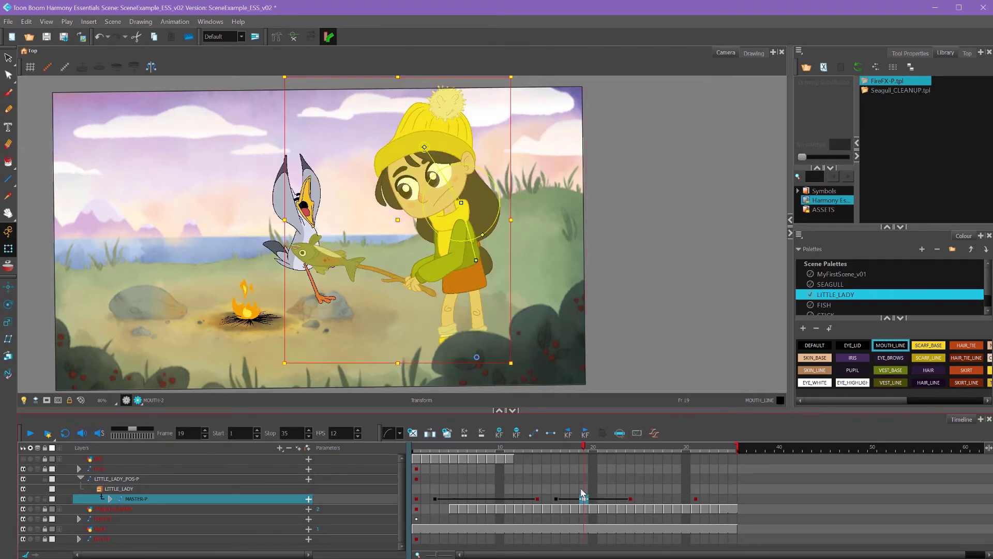
left_click(399, 434)
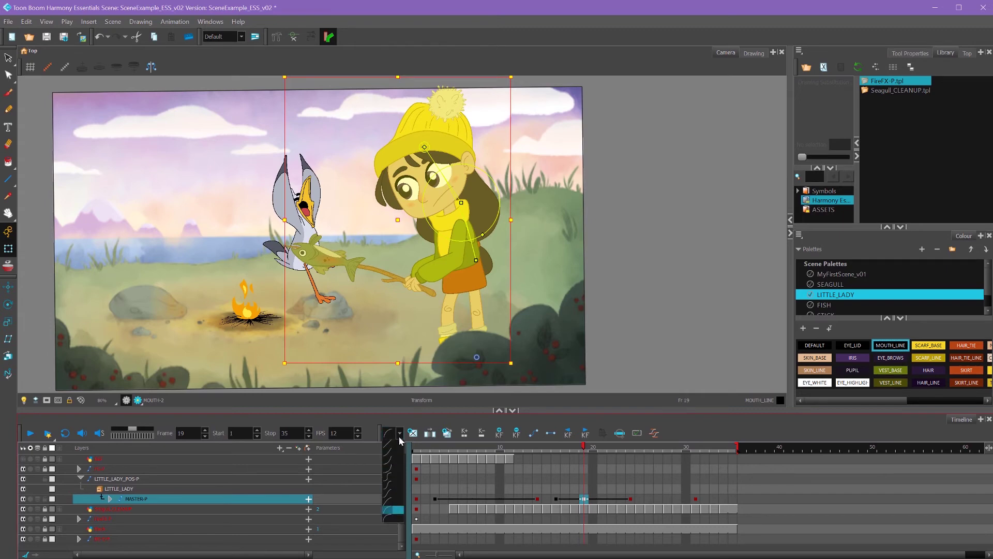
left_click(390, 463)
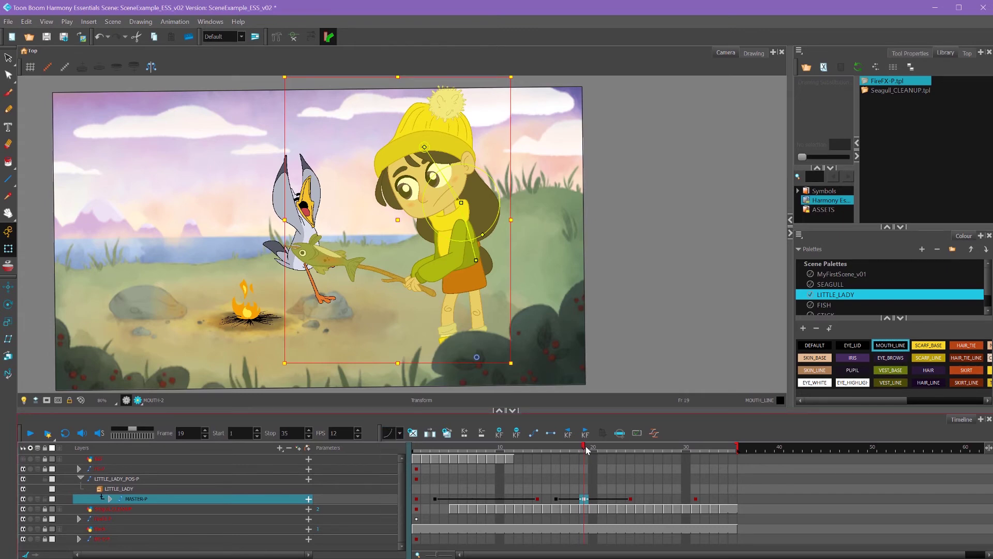
- Convert the MASTER-P keyframe at frame 24 to a motion keyframe with the S-shaped preset ease curve
left_click_drag(586, 449, 633, 449)
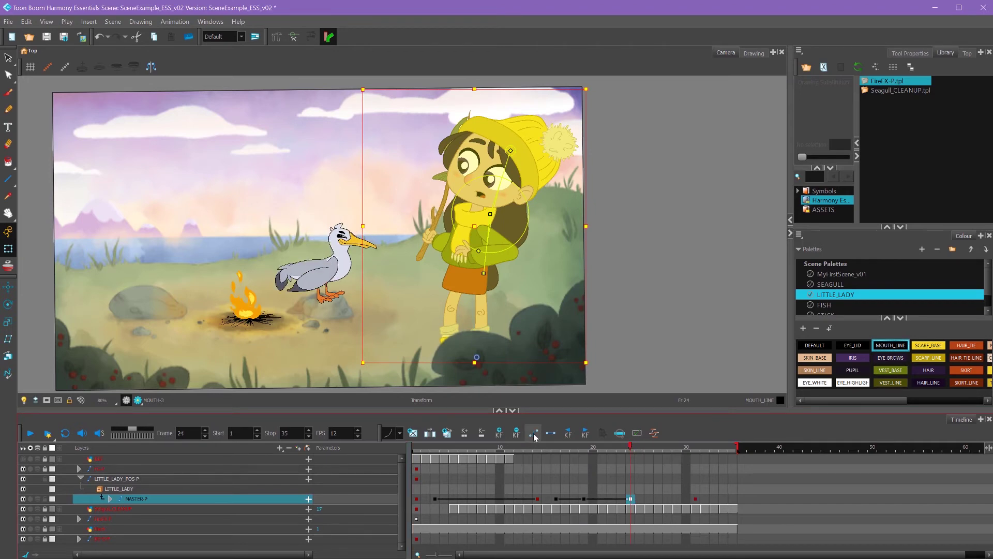
left_click(533, 432)
left_click(400, 433)
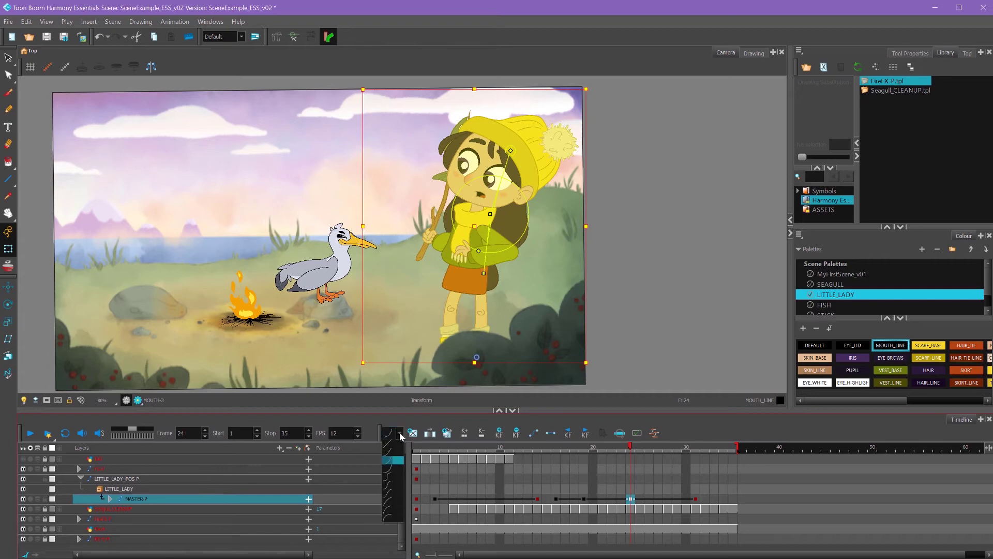
left_click(389, 486)
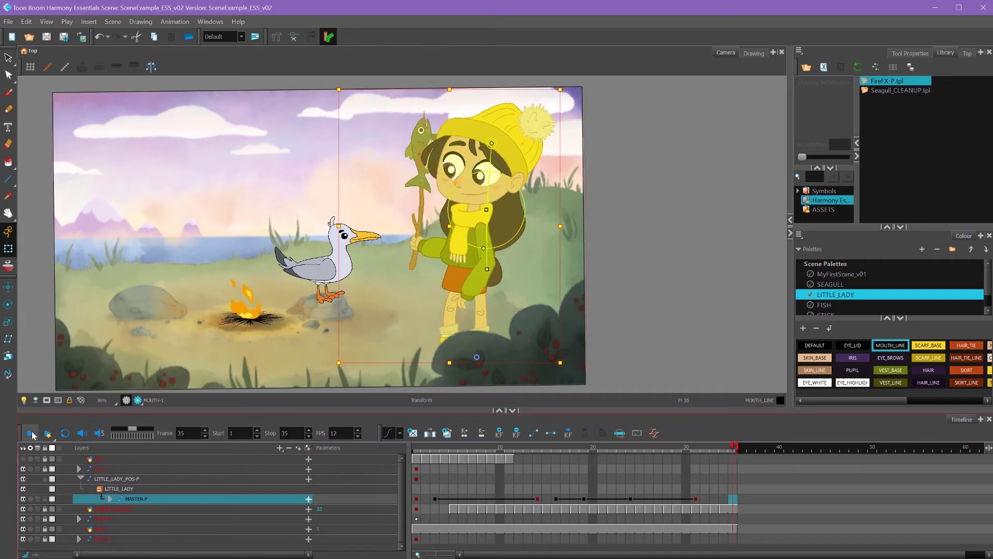
- Play the eased animation, move the MASTER-P pose at frame 14 to frame 9, and save the scene
left_click(30, 434)
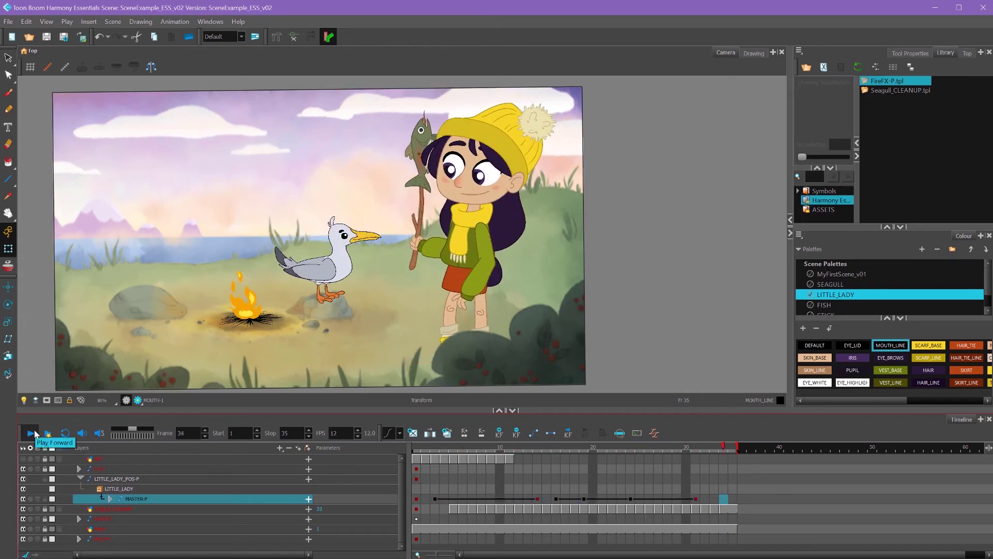
left_click(600, 448)
left_click(630, 499)
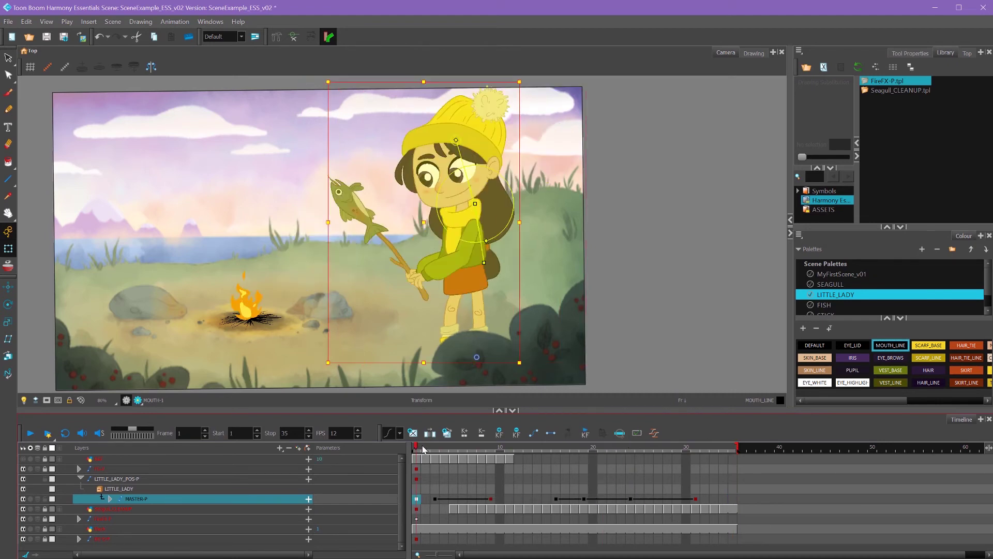
left_click_drag(420, 448, 391, 467)
left_click(46, 36)
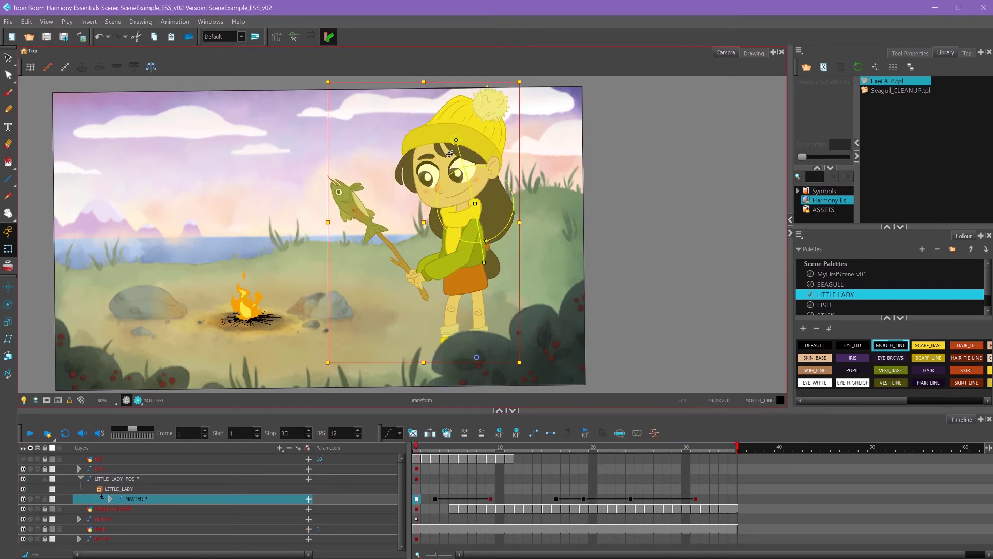
left_click(629, 154)
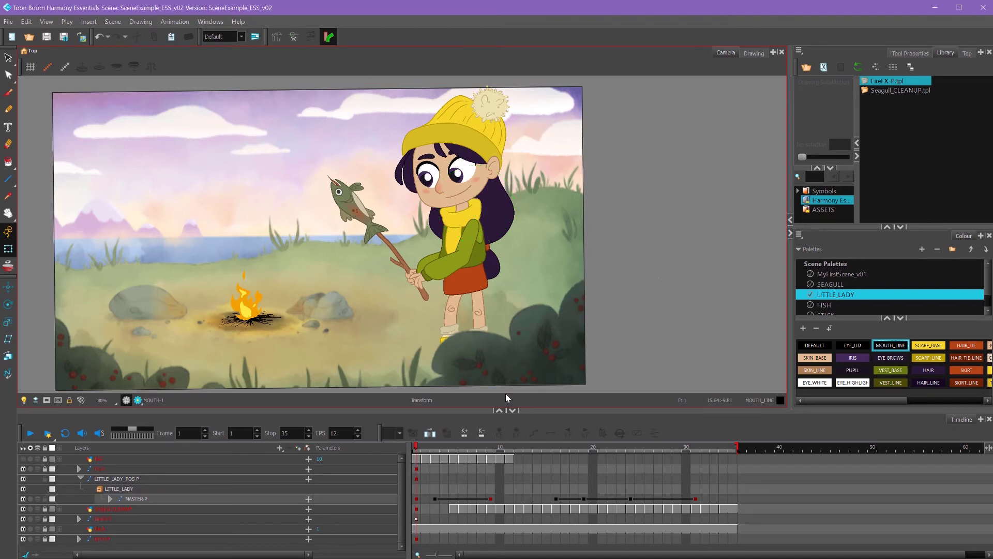
- Tighten the last MASTER-P poses by moving the keyframes at frames 24 and 31 to frames 23 and 28
left_click_drag(431, 447, 545, 458)
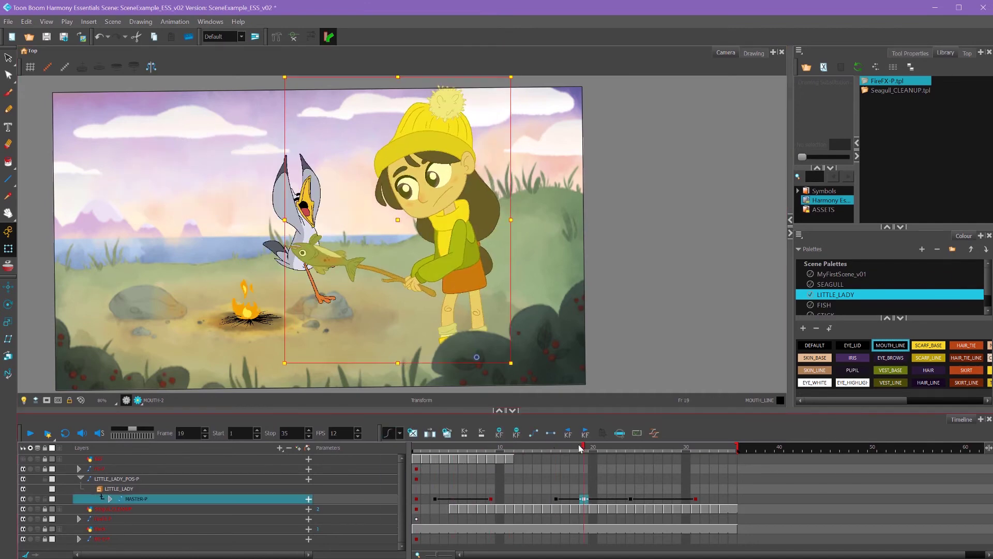
left_click_drag(579, 448, 630, 449)
left_click(631, 498)
left_click_drag(631, 499, 622, 499)
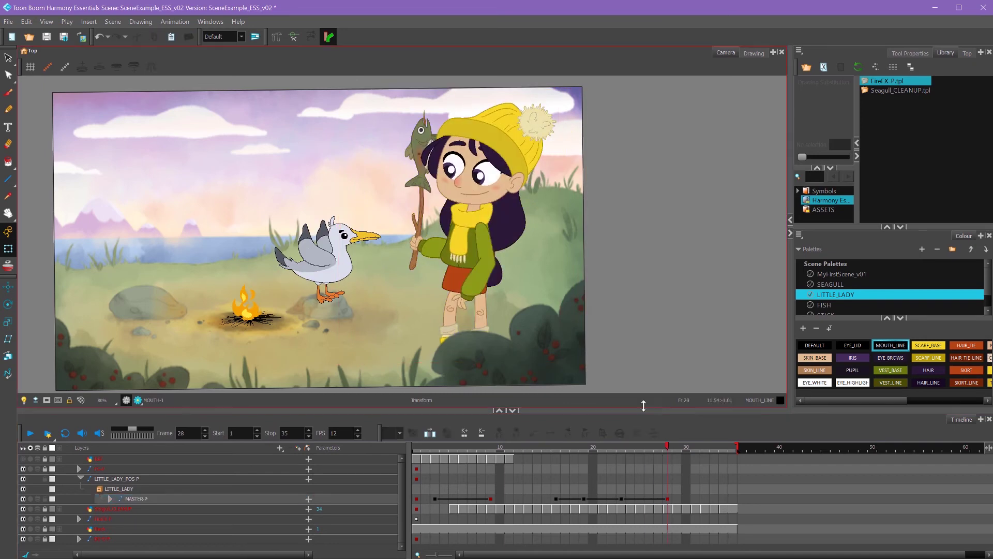
- Rotate the girl's front arm slightly at frame 28 and scrub back through the poses to frame 19
left_click(486, 278)
left_click_drag(510, 310, 483, 312)
left_click_drag(495, 450, 588, 502)
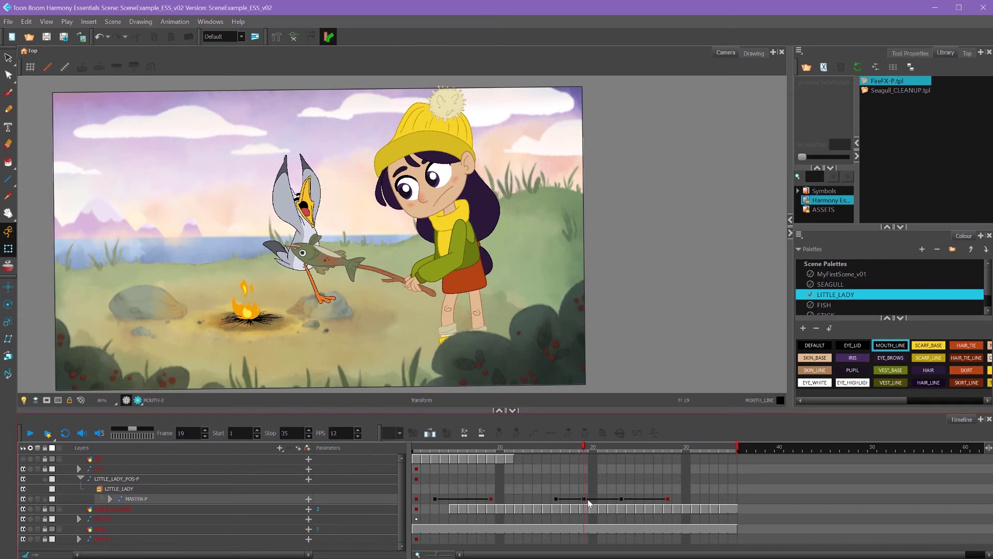
- Squash the whole character slightly at frame 19 with the MASTER-P bounding box and adjust its pose at frame 23
left_click(582, 499)
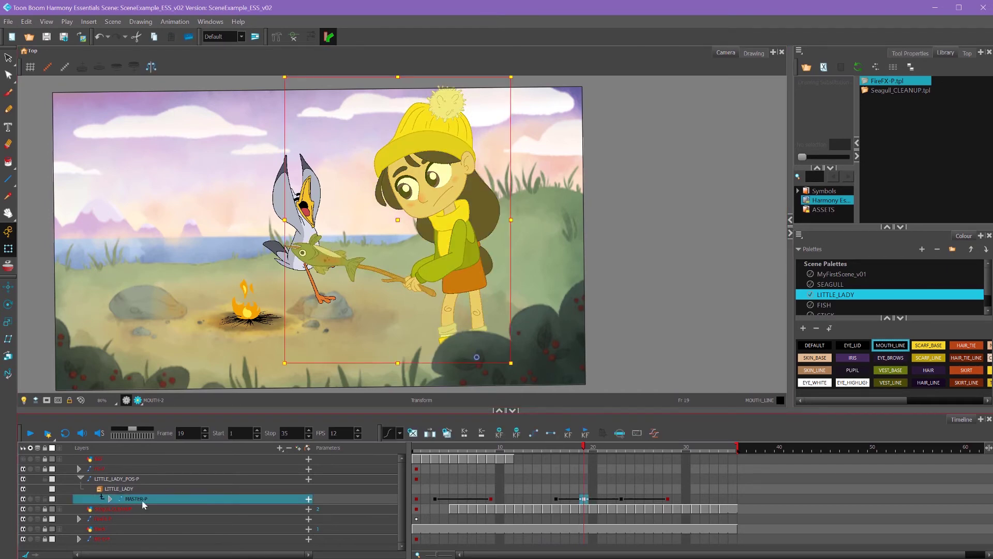
left_click_drag(286, 83, 302, 107)
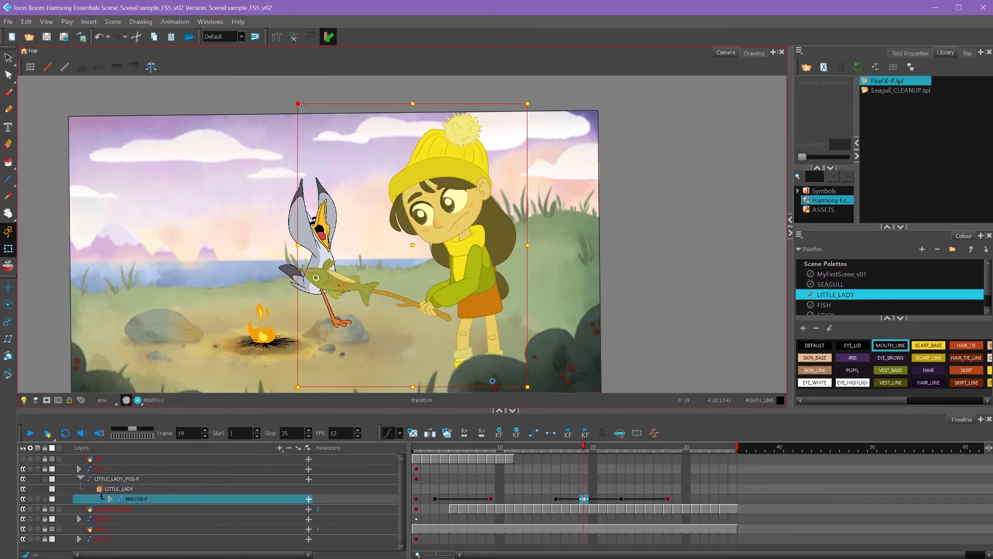
left_click(623, 499)
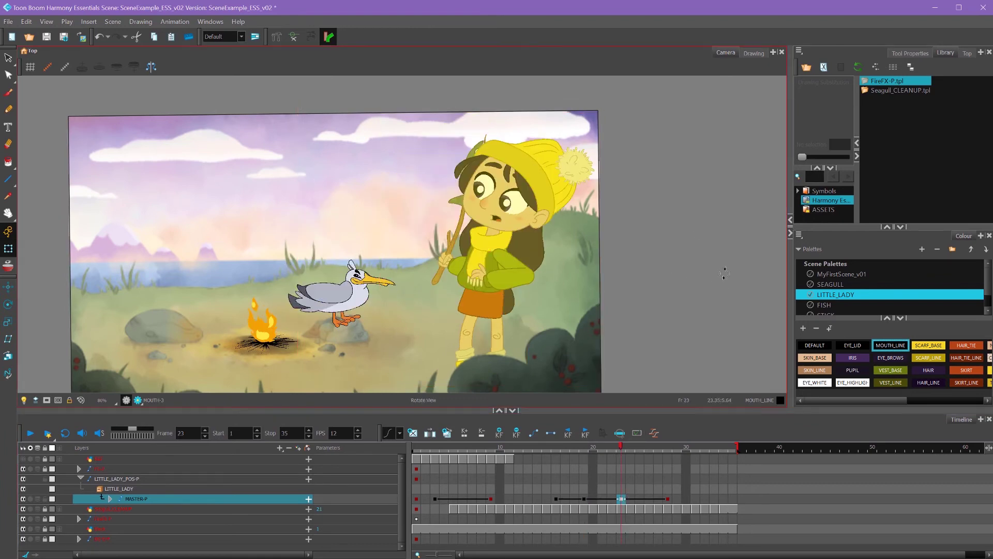
left_click_drag(722, 285, 723, 253)
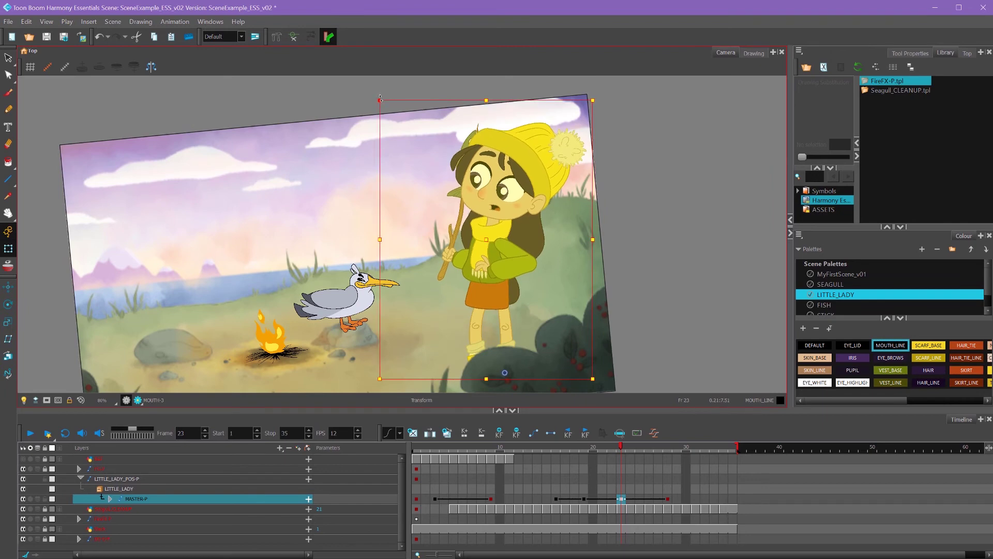
- Shift the first MASTER-P movement to run from frame 1 to frame 13, and play and scrub the result
left_click(435, 499)
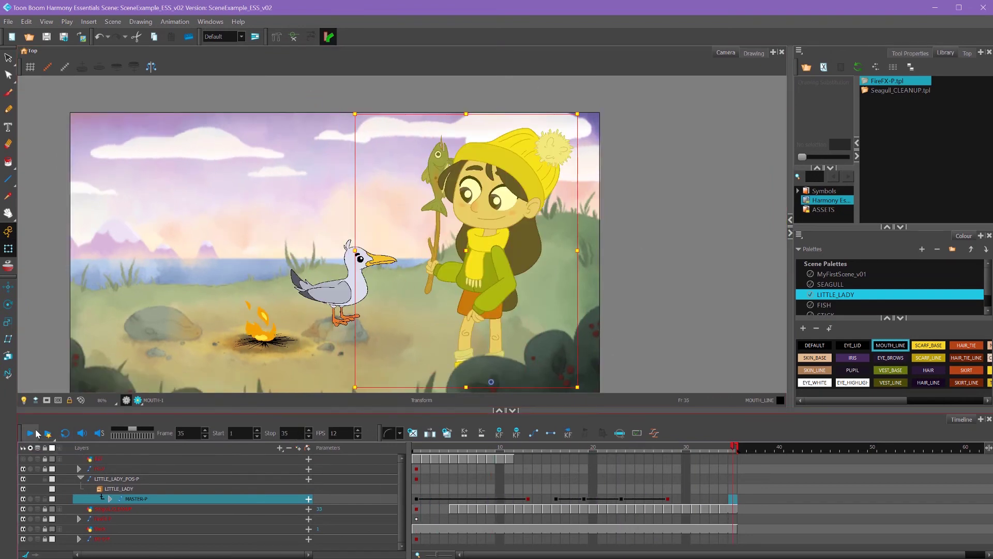
left_click(35, 432)
left_click_drag(432, 443, 584, 454)
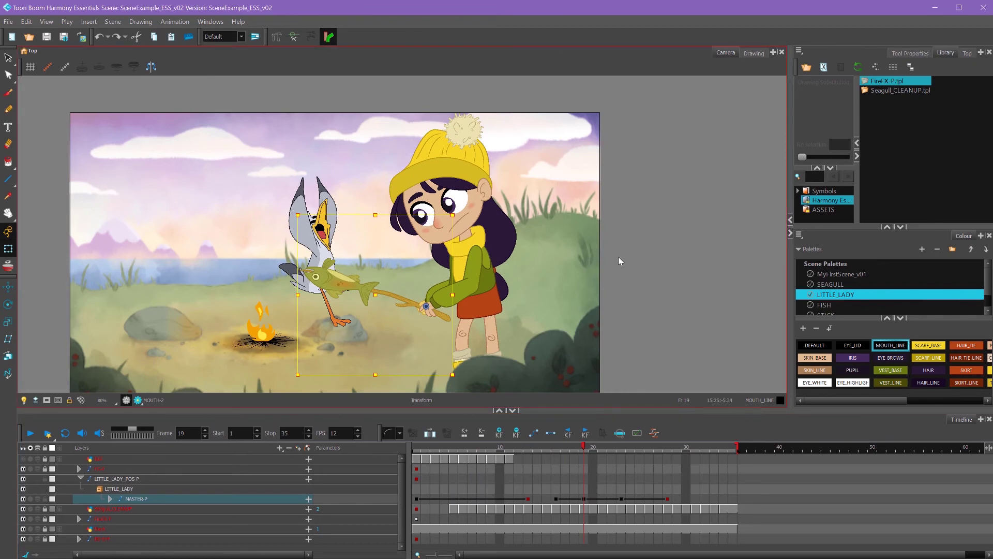
- Reposition the girl's front hand at frame 21 so it comes away from the stick, and clear the selection
left_click(428, 309)
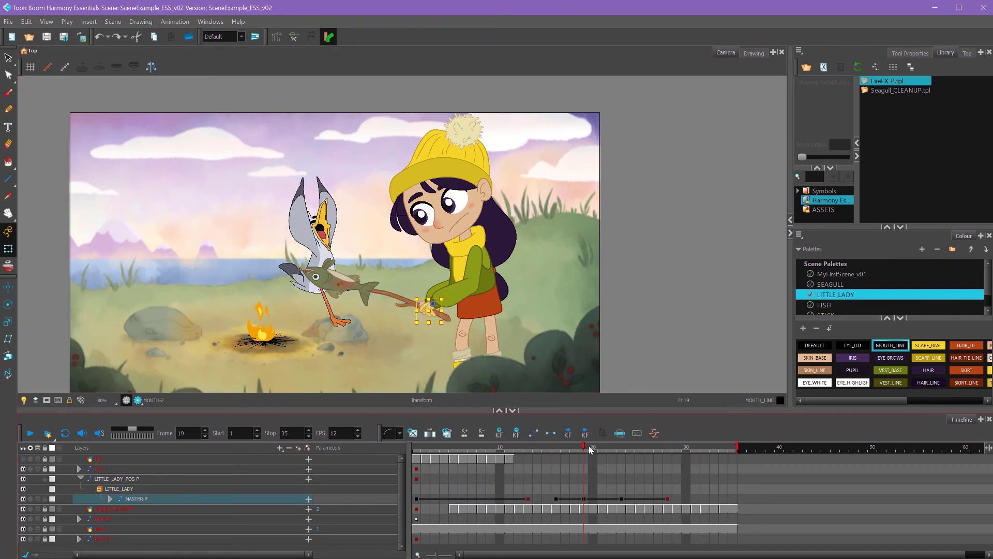
mouse_move(589, 448)
left_mouse_down()
mouse_move(619, 454)
mouse_move(601, 458)
left_mouse_up()
left_click_drag(431, 315, 442, 339)
left_click(662, 292)
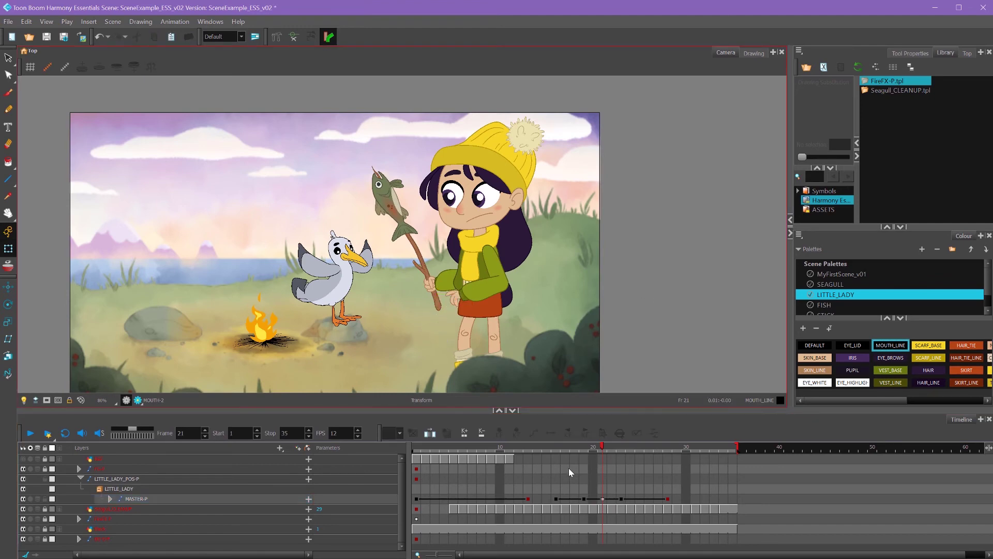
- Adjust the girl's front hand in front of the skirt at frame 26 and clear the selection
mouse_move(594, 455)
left_mouse_down()
mouse_move(667, 452)
mouse_move(625, 465)
mouse_move(645, 464)
left_mouse_up()
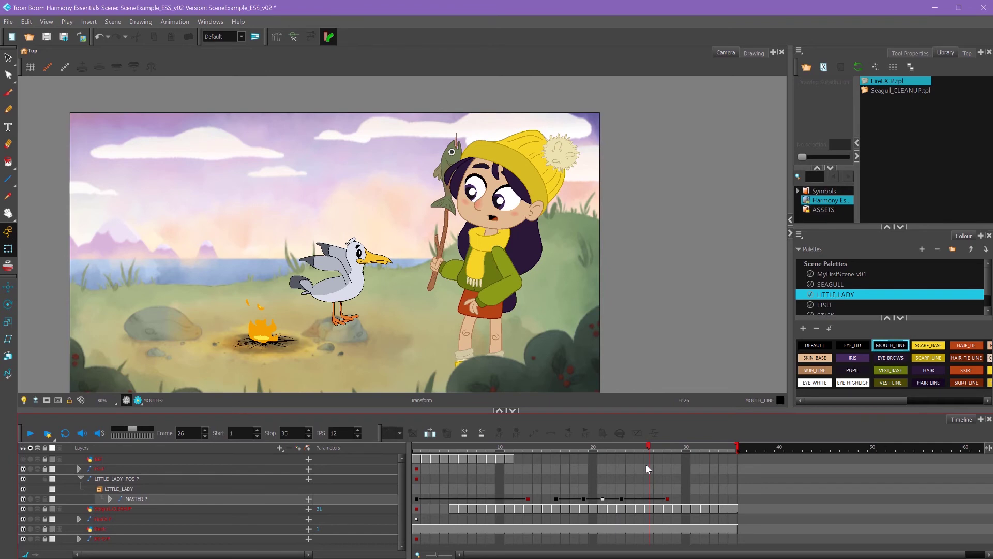
left_click_drag(471, 307, 469, 302)
left_click(690, 356)
- Delay the girl's front arm by moving its last keyframe from frame 28 to frame 29
mouse_move(650, 449)
left_mouse_down()
mouse_move(671, 452)
mouse_move(633, 465)
mouse_move(668, 454)
left_mouse_up()
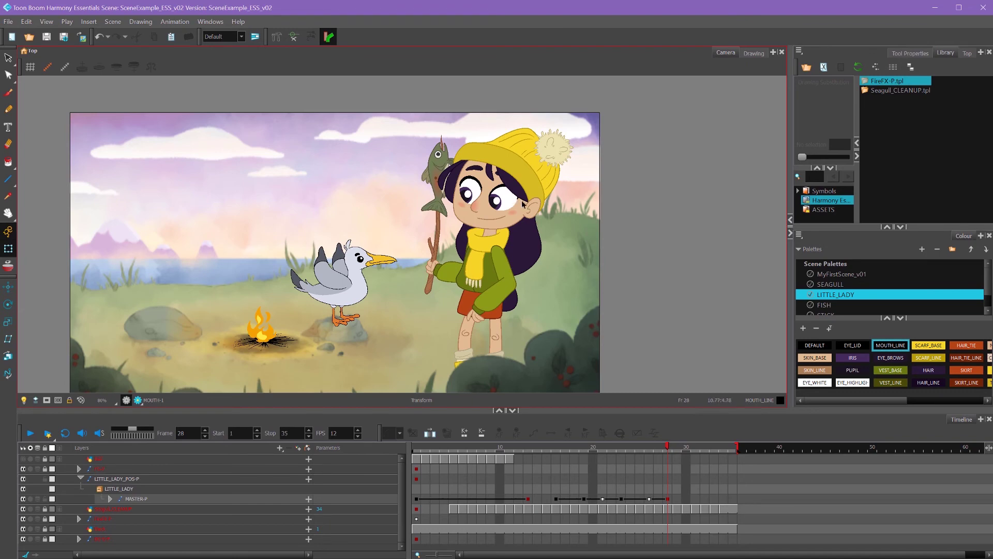
left_click(498, 263)
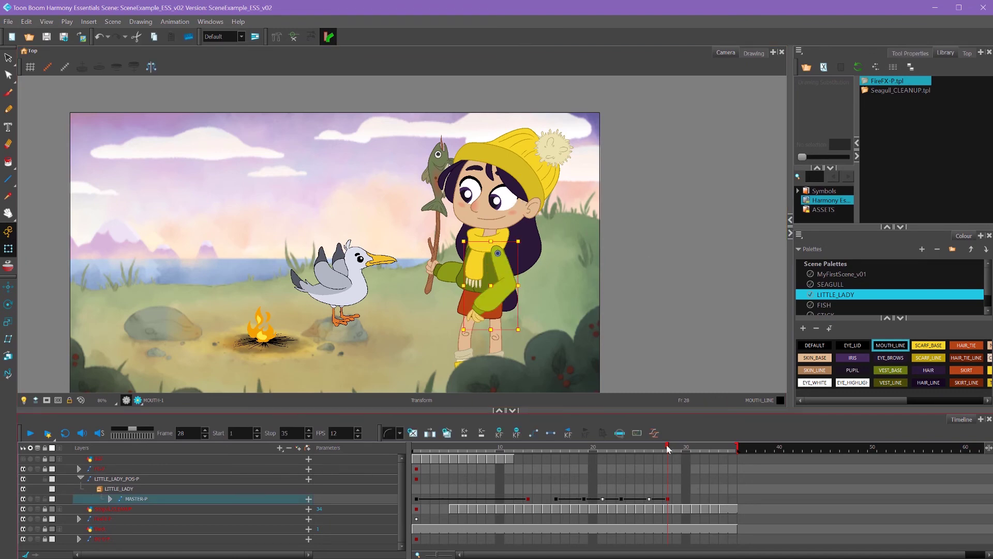
left_click_drag(666, 451, 658, 451)
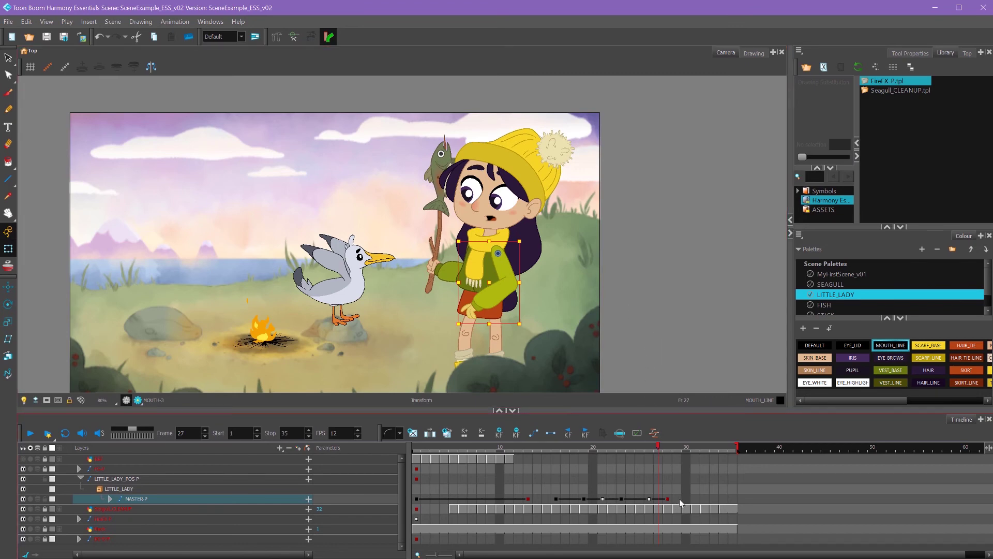
left_click_drag(668, 499, 679, 499)
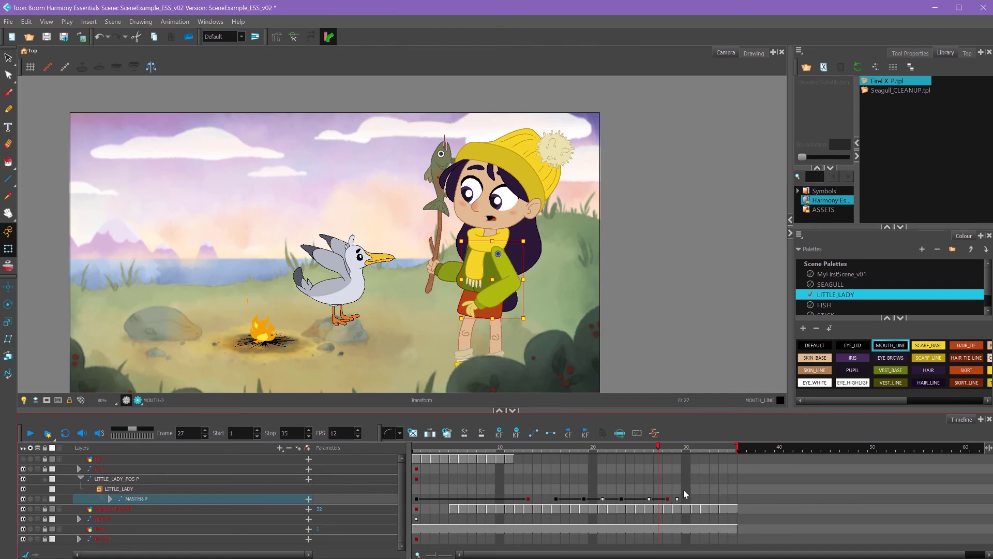
- Expand the whole MASTER-P hierarchy to examine the front arm layers' keyframes, and collapse it again
left_click(233, 498)
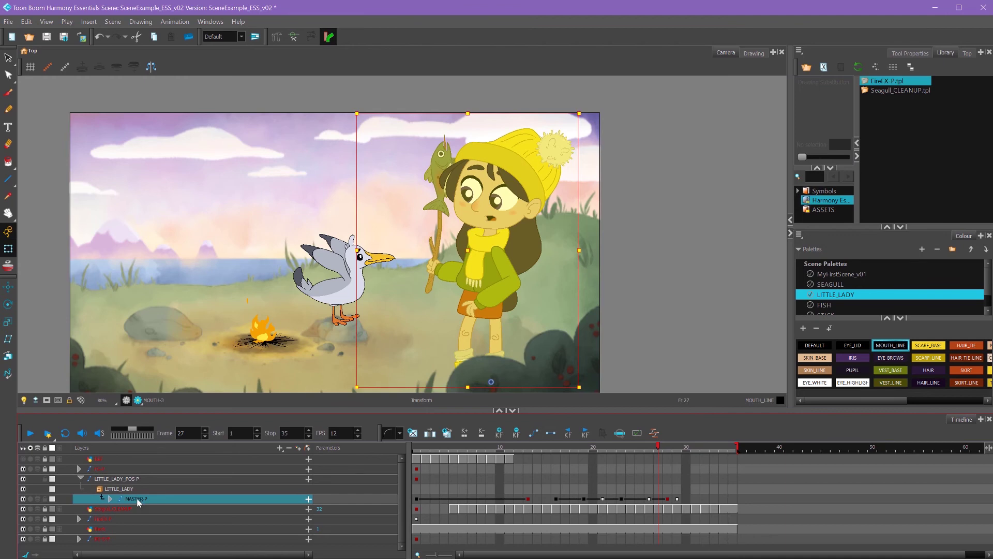
key("f")
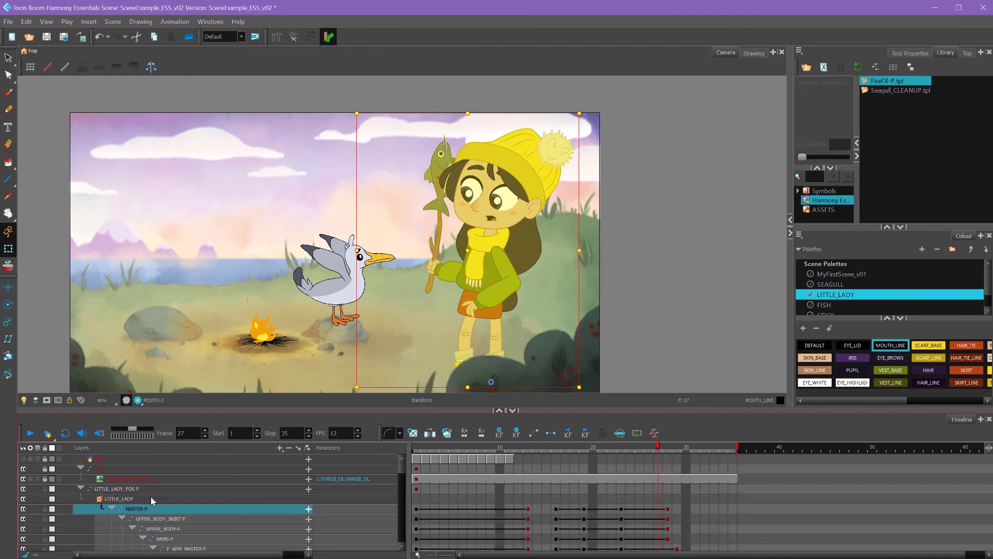
scroll(401, 468, "down", 3)
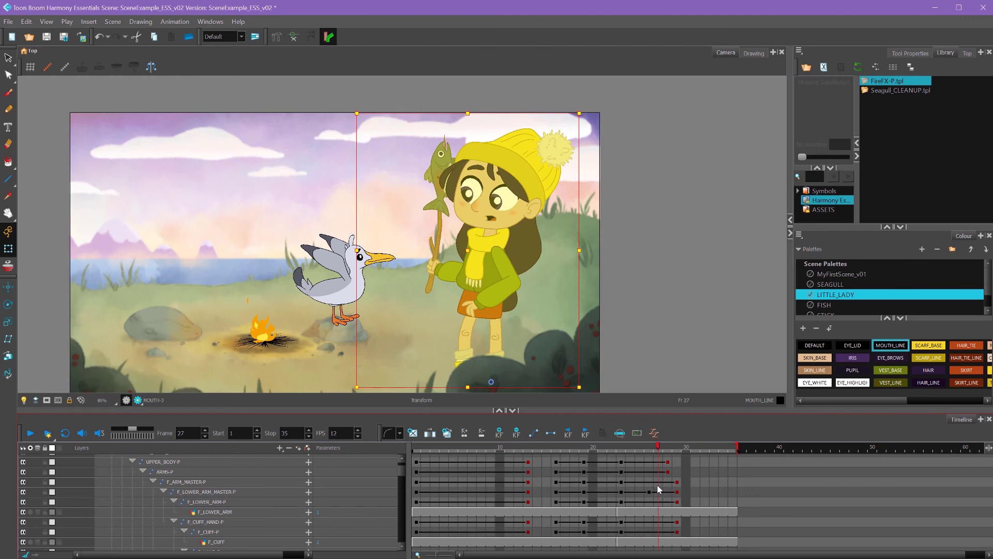
scroll(701, 485, "up", 2)
left_click(110, 483)
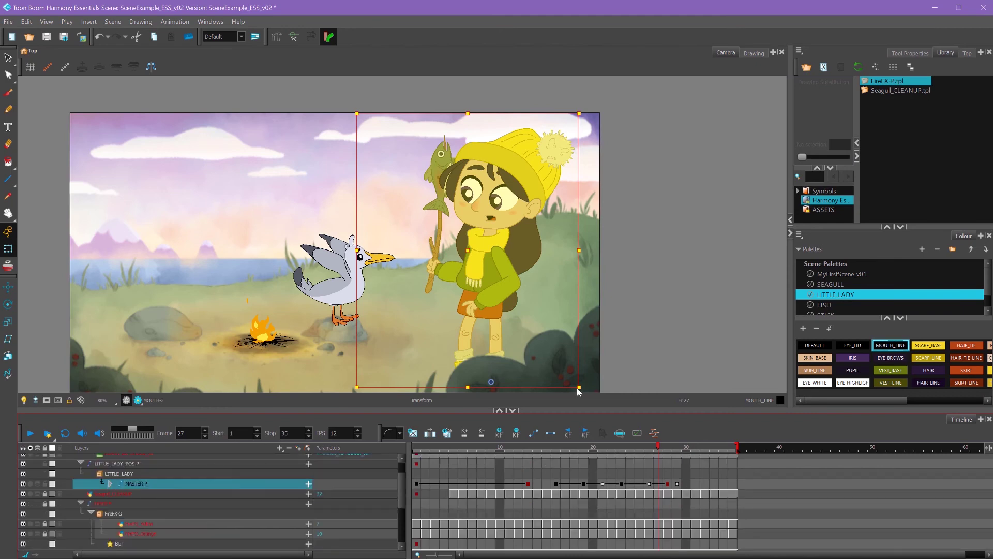
- Scrub through the timeline and play the scene to review the girl's arm movement
left_click_drag(681, 448, 703, 470)
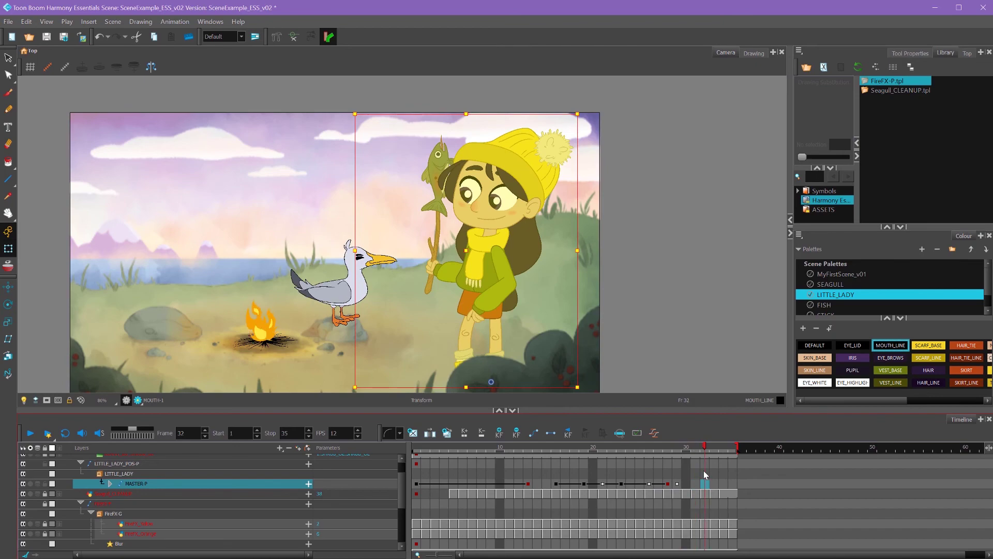
left_click(516, 482)
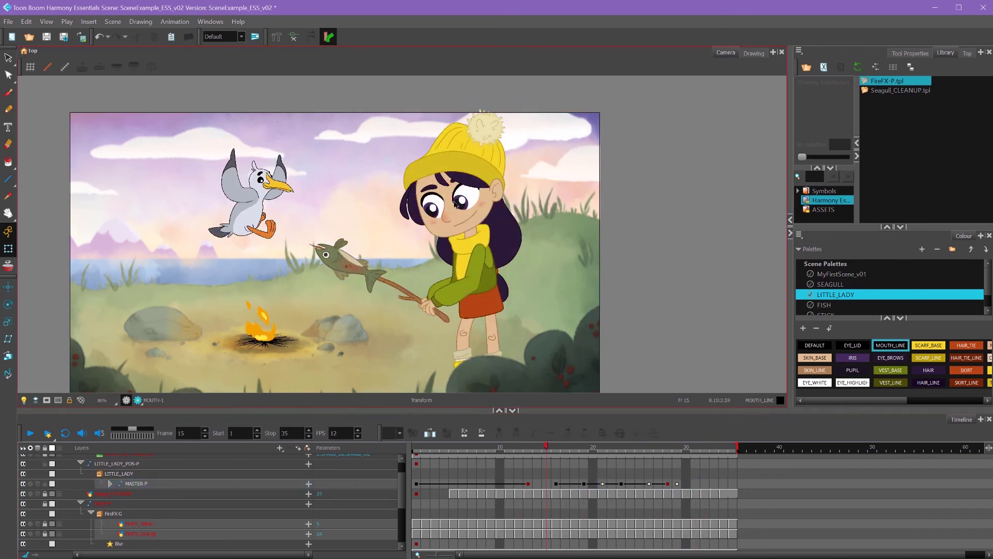
left_click(502, 247)
left_click_drag(436, 451, 670, 465)
left_click(30, 433)
left_click(30, 433)
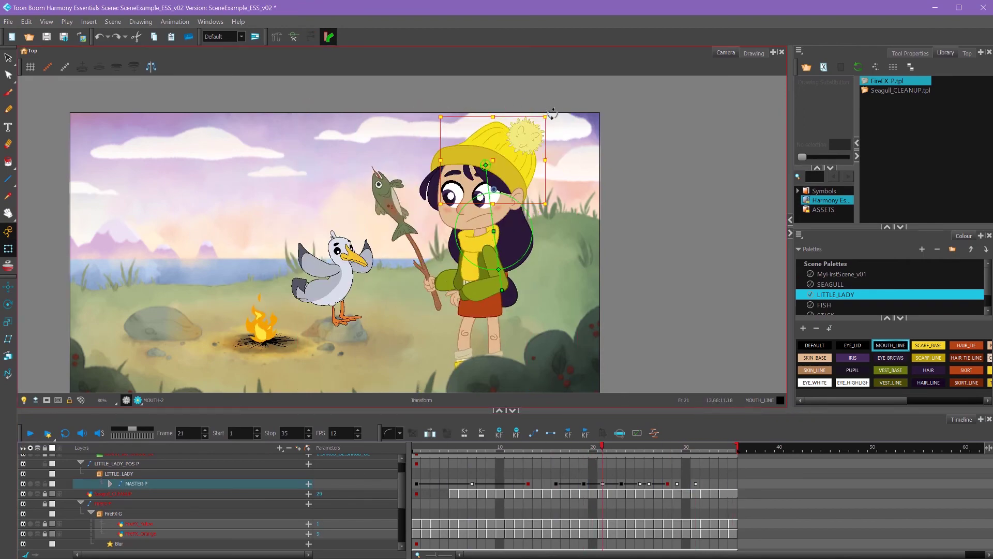
- Rotate the girl's hat slightly counter-clockwise at frame 21 and clear the selection
left_click_drag(552, 114, 539, 105)
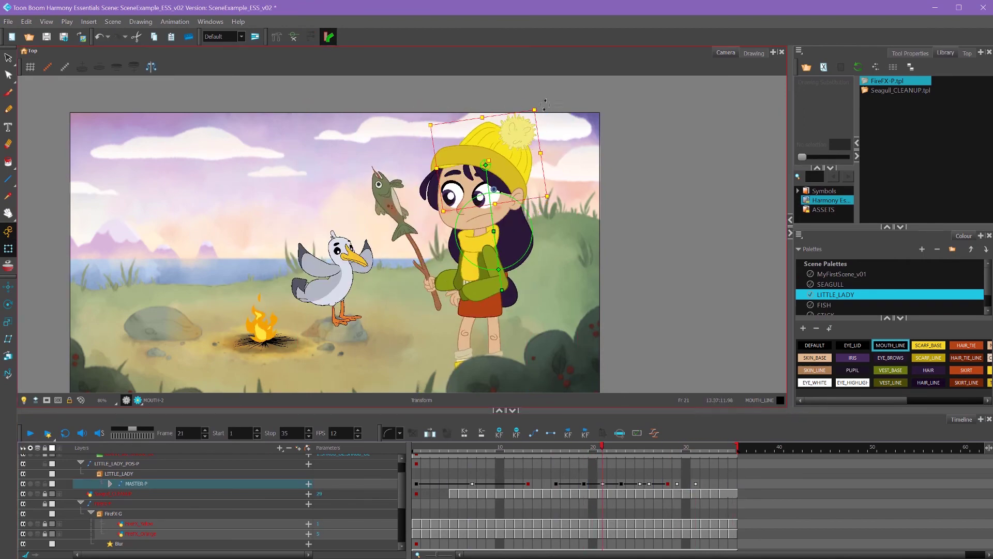
left_click_drag(539, 105, 536, 104)
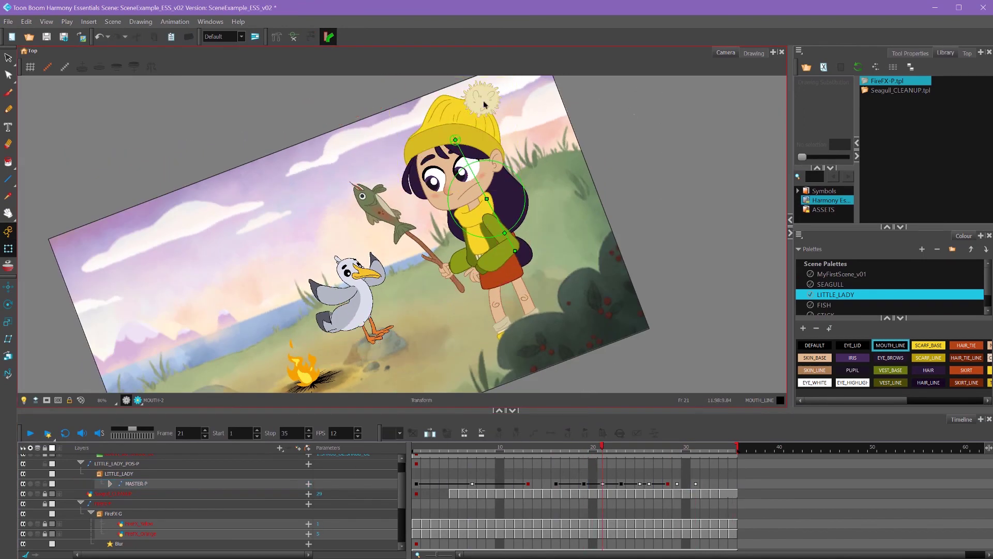
left_click(477, 98)
left_click(665, 159)
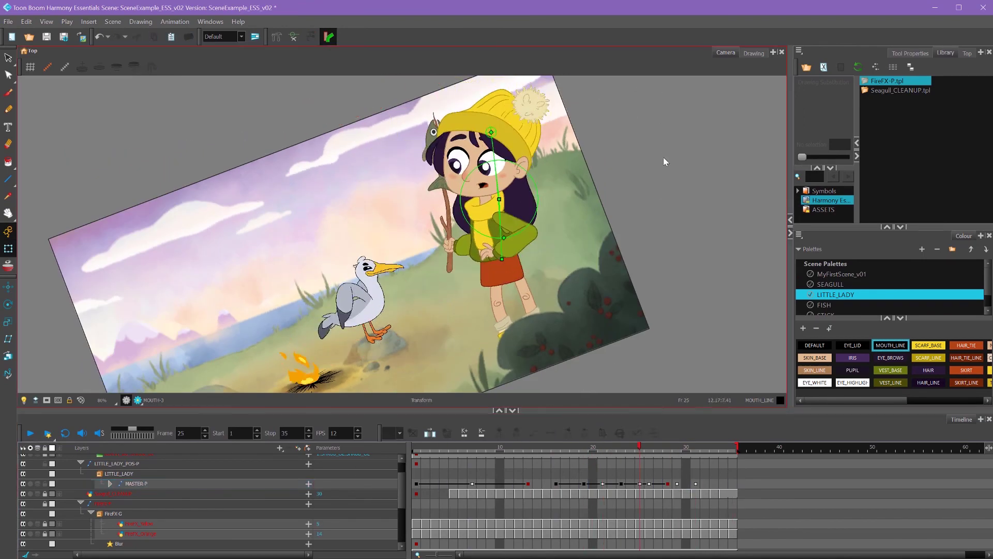
left_click(496, 211)
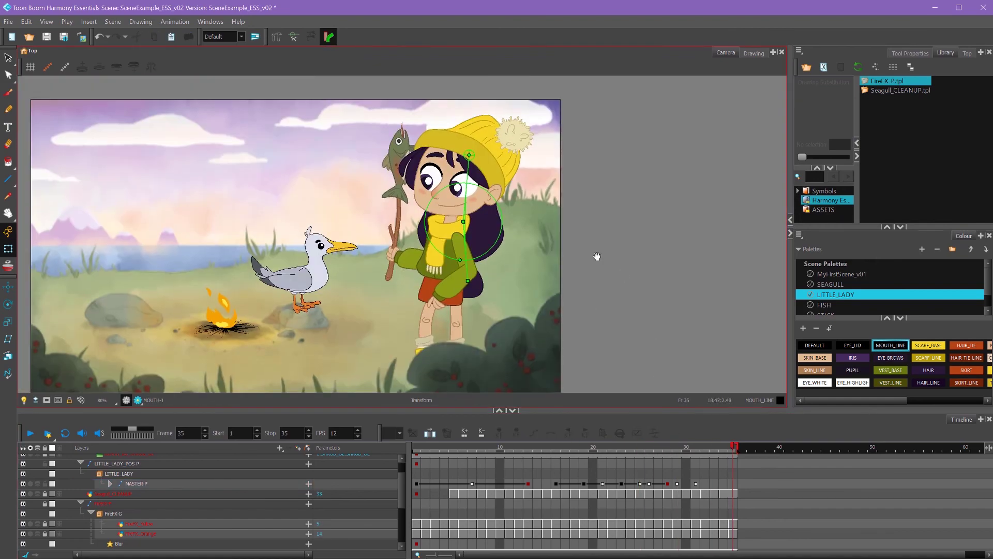
- Play the scene and scrub the frames around the girl's turn to review the motion
left_click(31, 433)
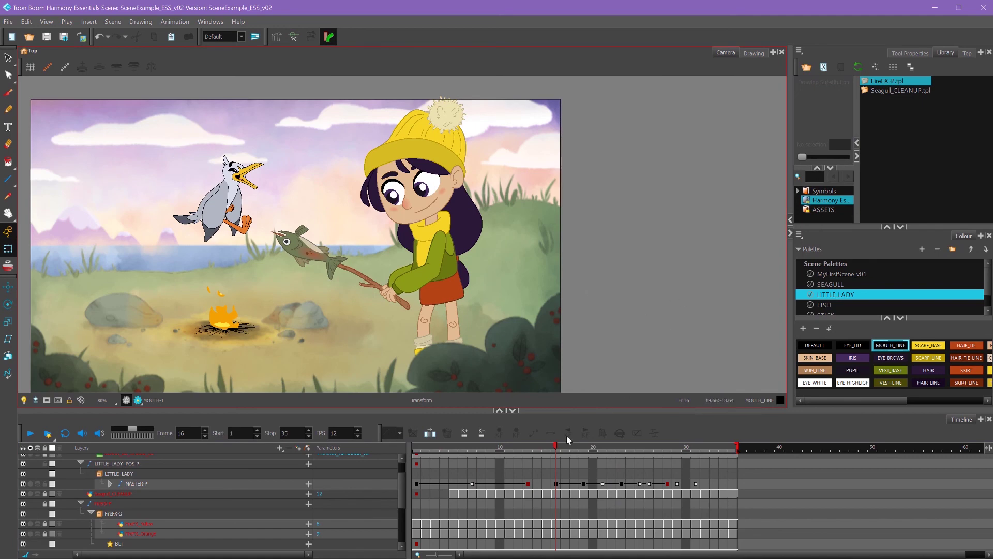
left_click_drag(522, 448, 701, 450)
left_click(560, 450)
- Locate the girl's back eyelid in the layer hierarchy and swap B_EYELID to closed drawing 3 for the blink at frame 19
scroll(572, 284, "up", 5)
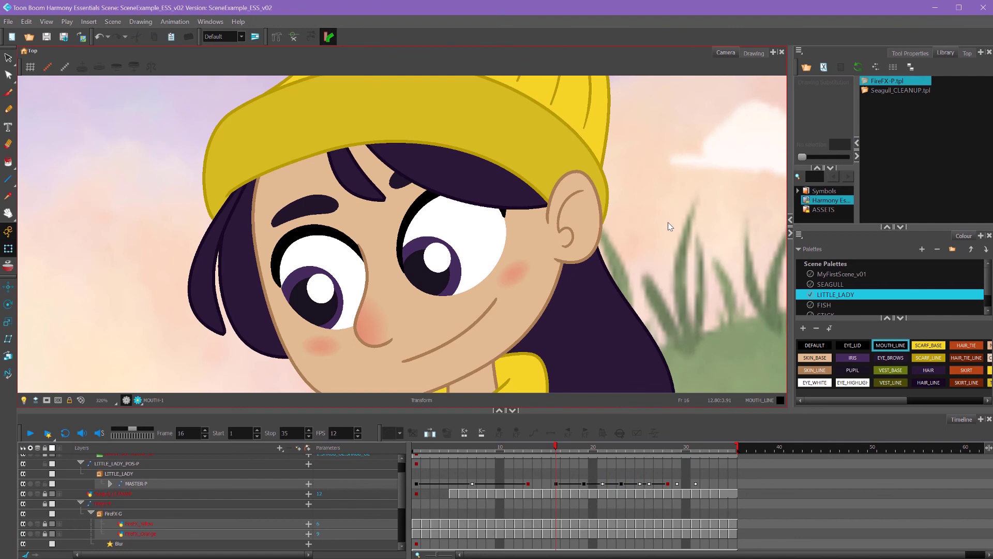
mouse_move(671, 227)
left_mouse_down()
mouse_move(668, 249)
mouse_move(662, 235)
left_mouse_up()
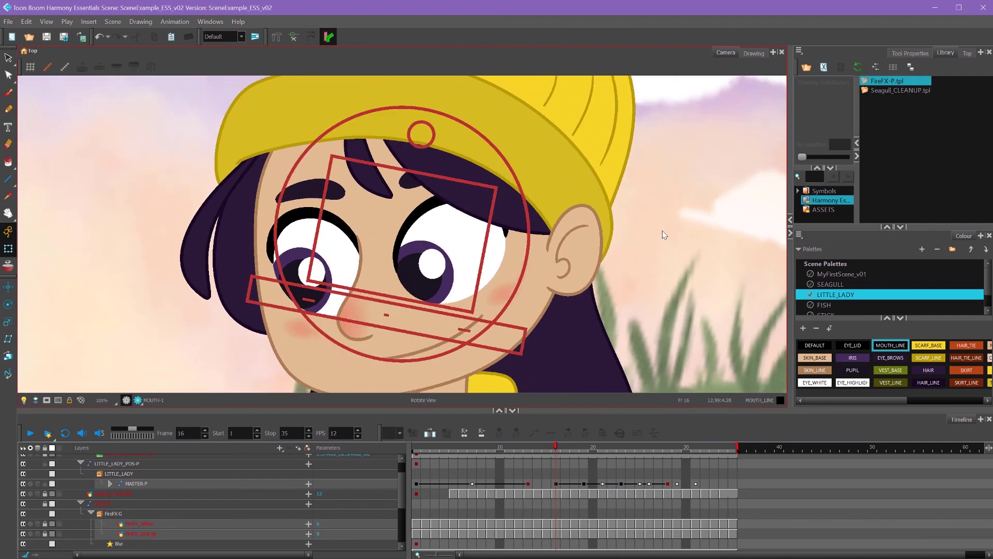
scroll(660, 238, "down", 2)
left_click(356, 230)
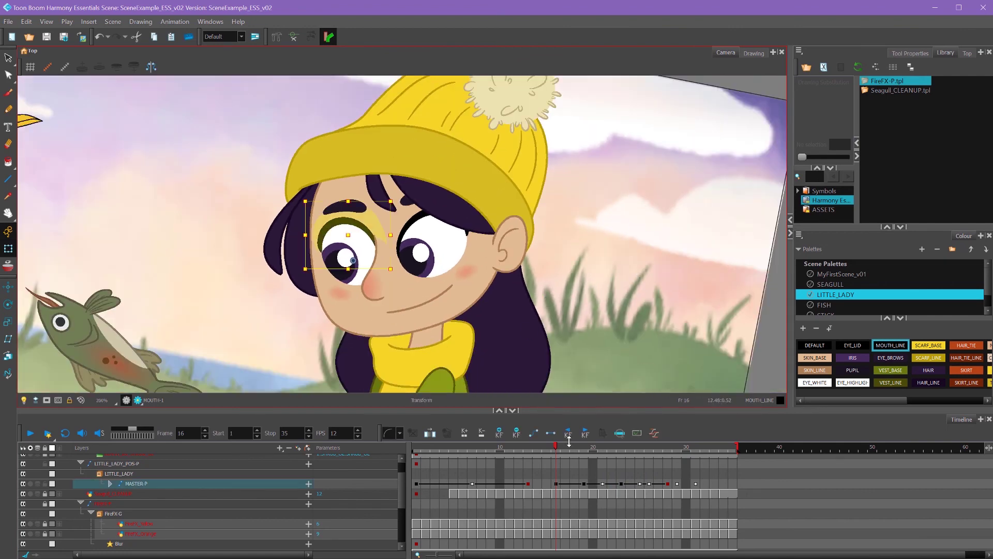
left_click_drag(557, 451, 587, 454)
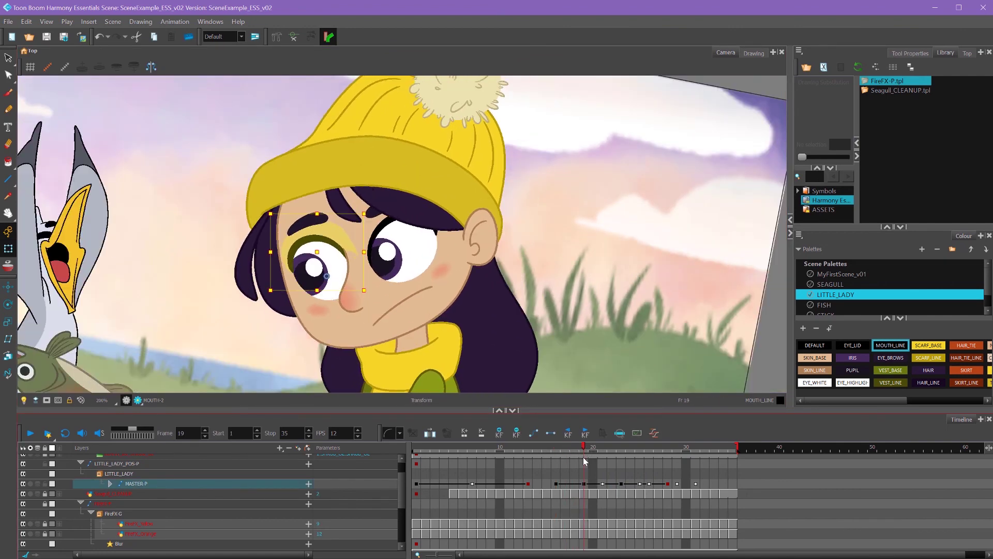
key("comma")
key("comma")
key("period")
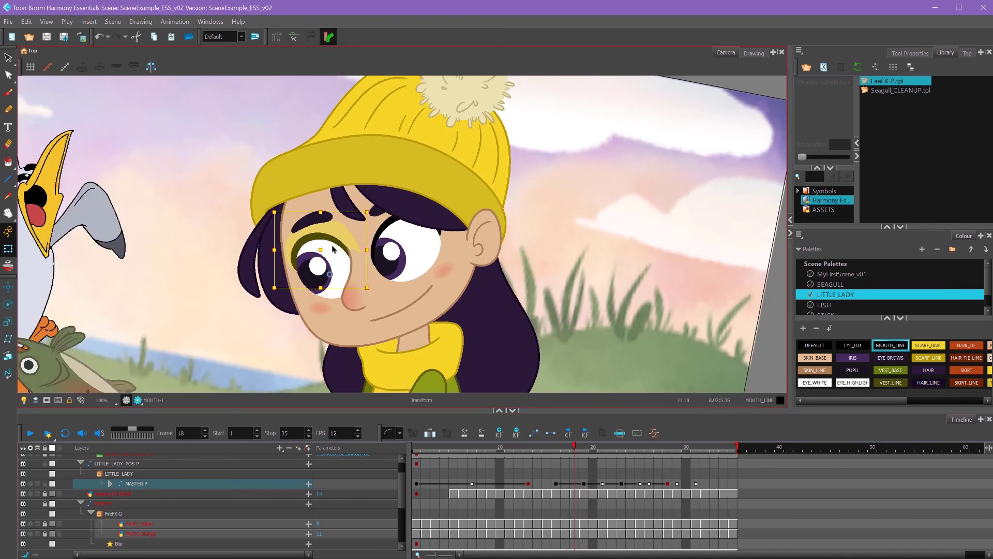
left_click(619, 433)
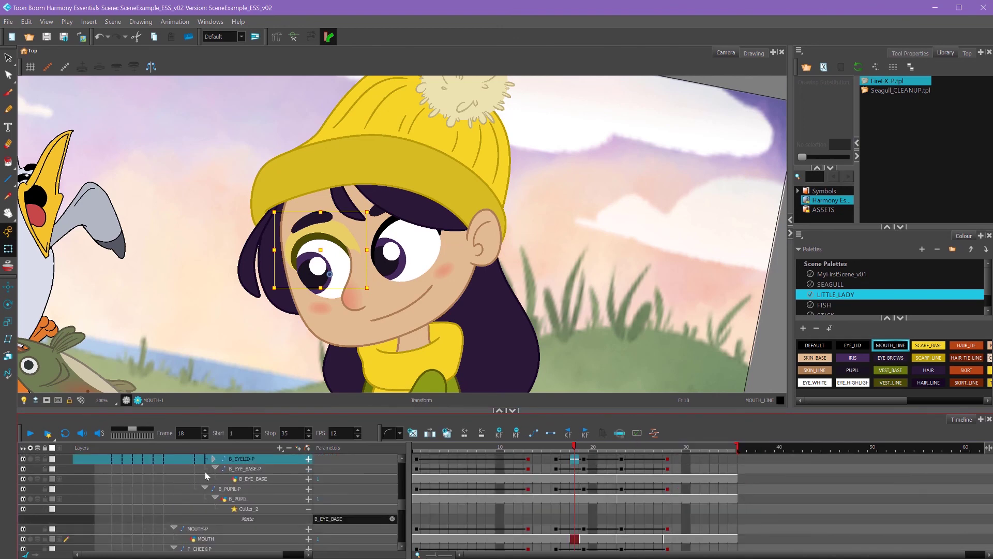
left_click(572, 466)
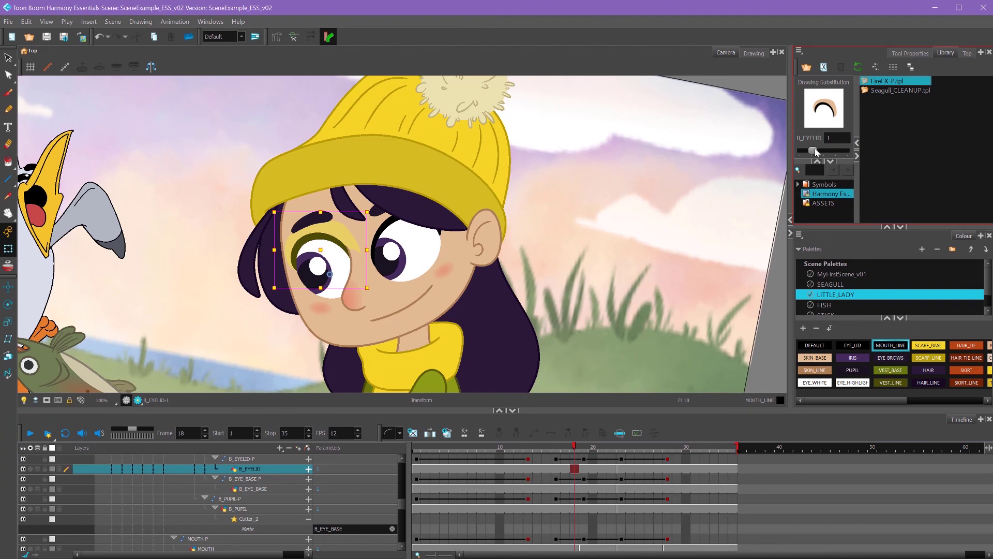
mouse_move(817, 150)
left_mouse_down()
mouse_move(839, 155)
mouse_move(572, 467)
mouse_move(554, 450)
mouse_move(595, 453)
mouse_move(574, 453)
mouse_move(837, 151)
left_mouse_up()
- Close the girl's front eye at frame 19 by swapping F_EYELID to drawing 3
left_click(416, 248)
left_click_drag(401, 505, 402, 499)
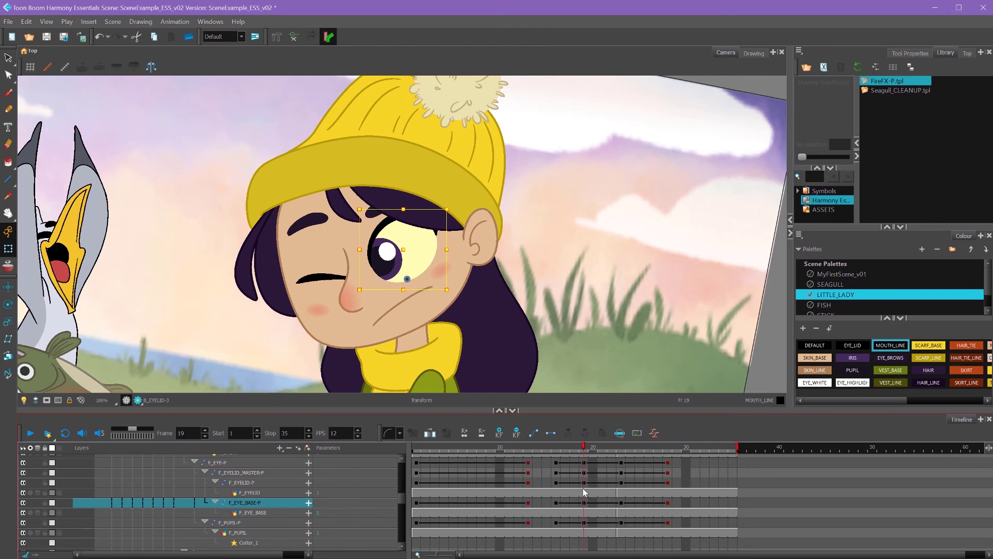
left_click(585, 492)
left_click_drag(813, 150, 833, 150)
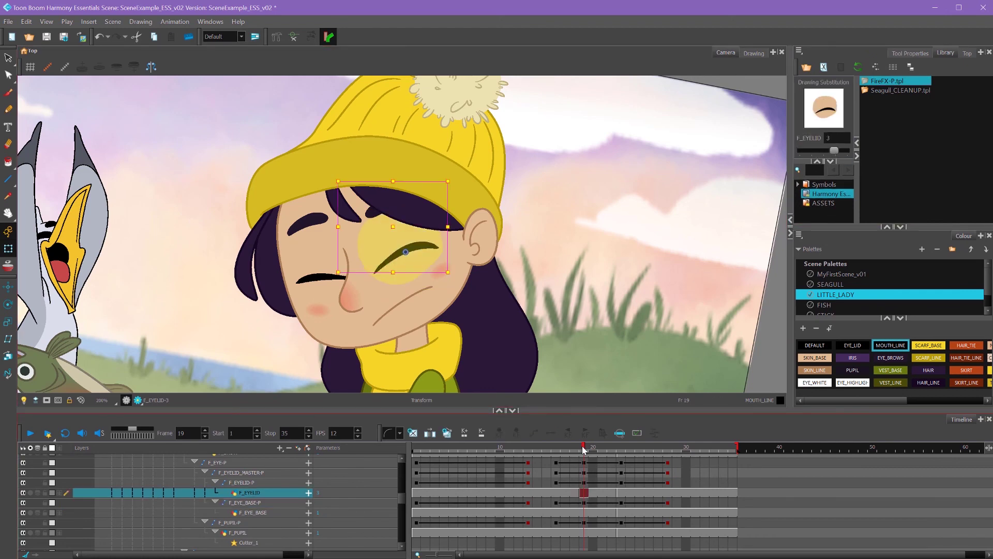
- Swap the girl's eyelids to the in-between blink drawing at frame 18, and check frames 17 to 19
left_click_drag(584, 448, 574, 448)
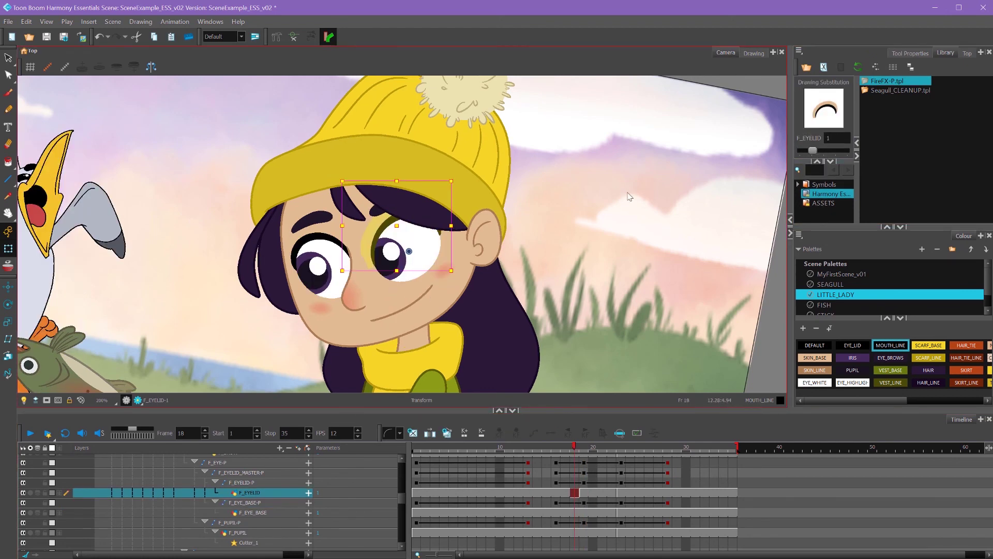
left_click_drag(812, 151, 823, 151)
left_click(329, 257)
left_click(333, 240)
left_click(563, 449)
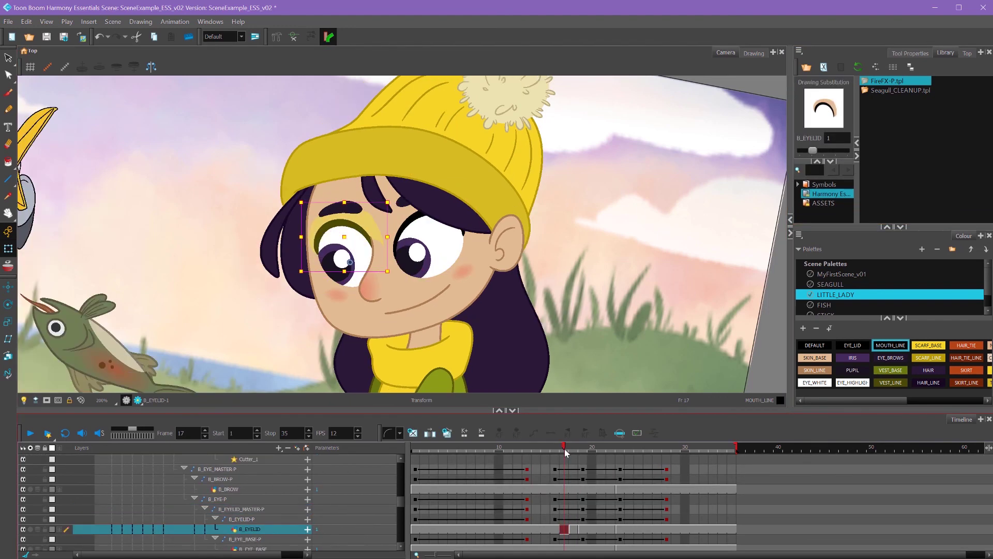
left_click(572, 450)
left_click(579, 448)
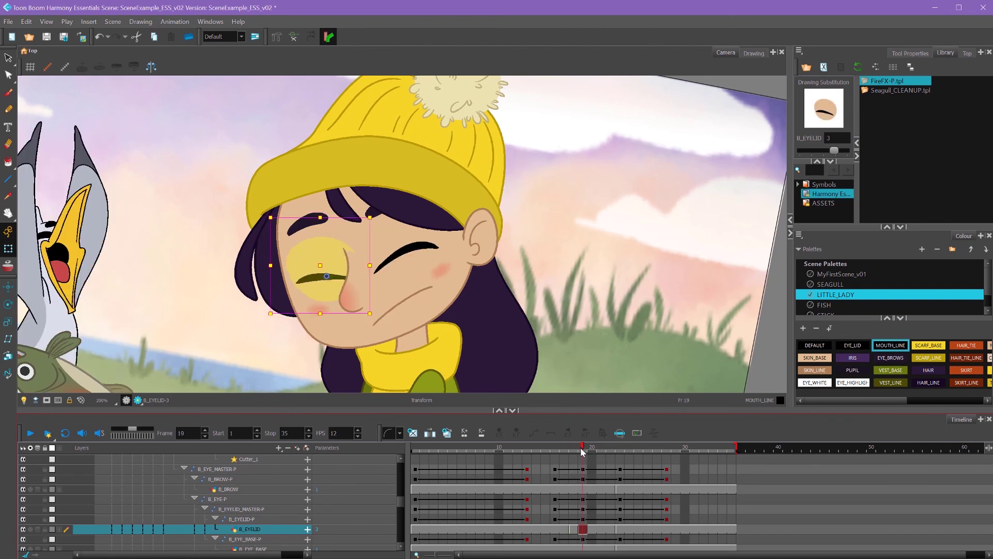
- Keep the eyes closed through frame 20 and swap both eyelids to half-open drawing 4 at frame 21
left_click(592, 449)
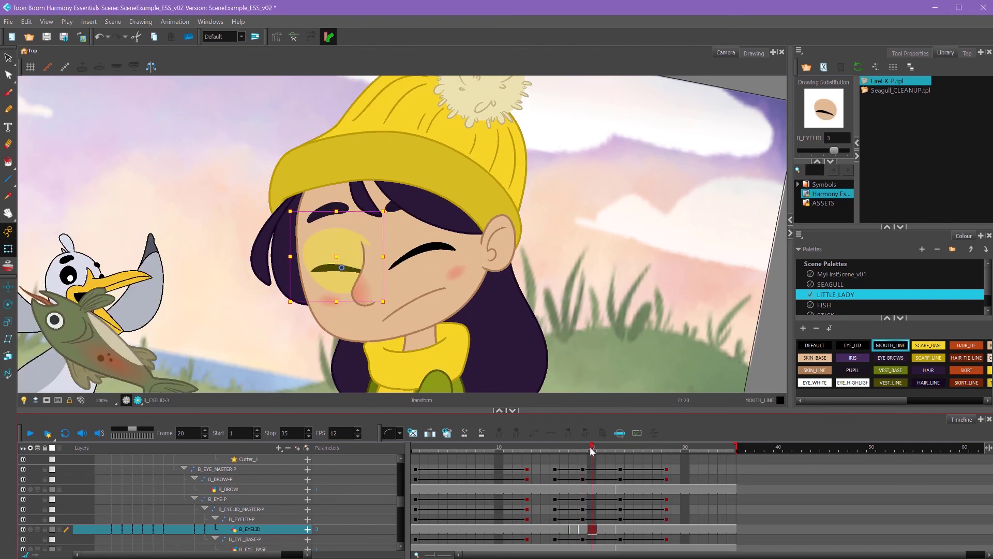
left_click(598, 448)
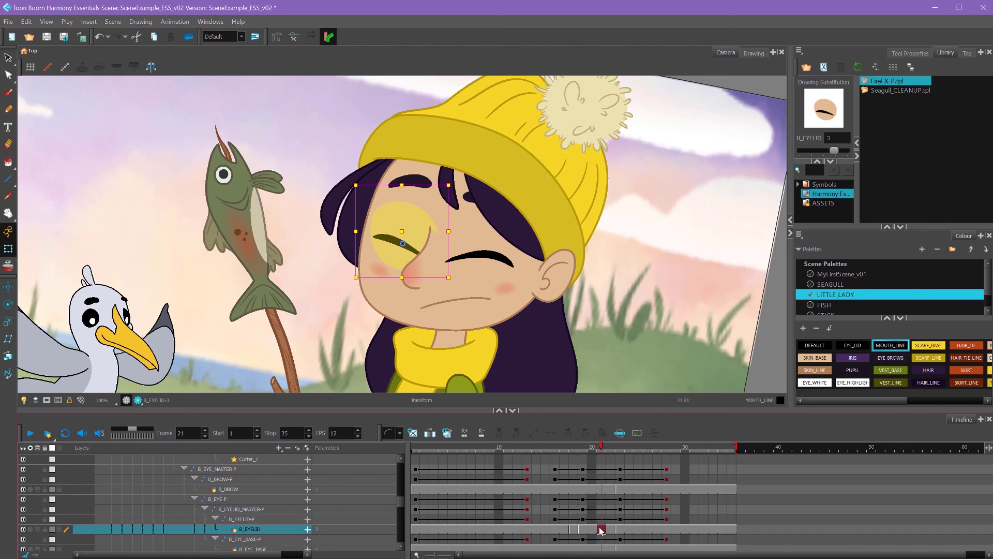
left_click_drag(833, 150, 844, 151)
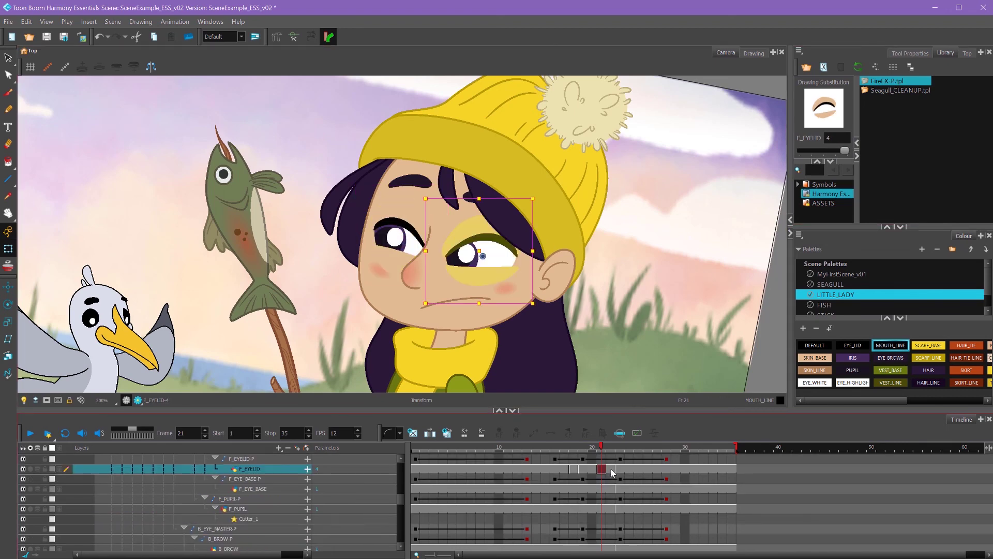
- Return the girl's front and back eyelids to the fully open drawing at frame 22
left_click(611, 469)
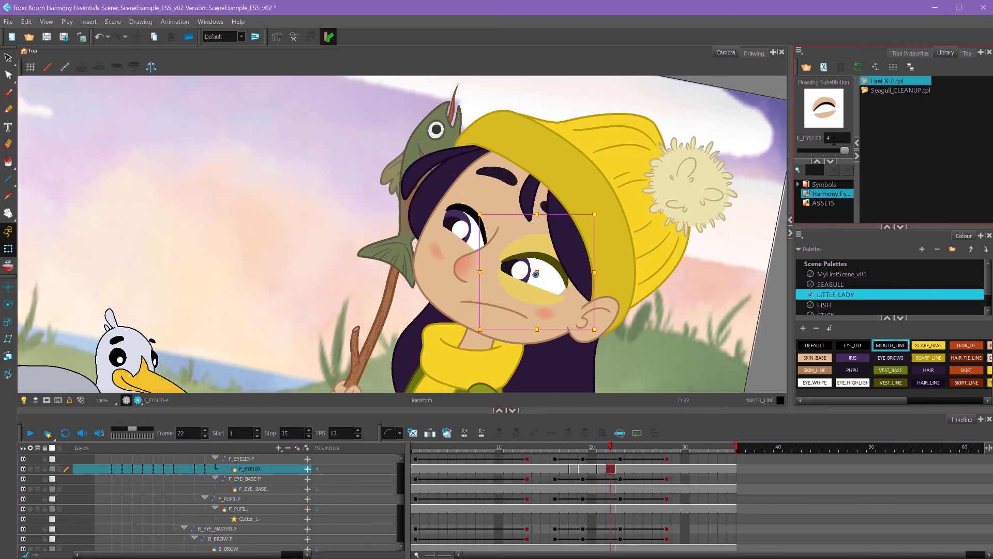
left_click_drag(844, 151, 814, 154)
scroll(395, 468, "down", 3)
left_click(611, 469)
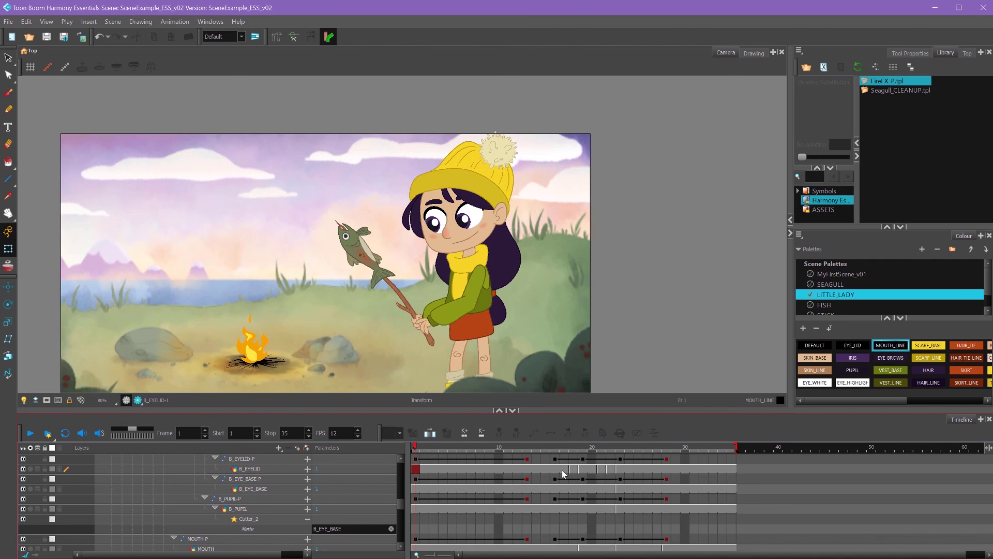
- Examine the blink's B_EYELID drawing exposures from frame 19 to frame 23
left_click(617, 469)
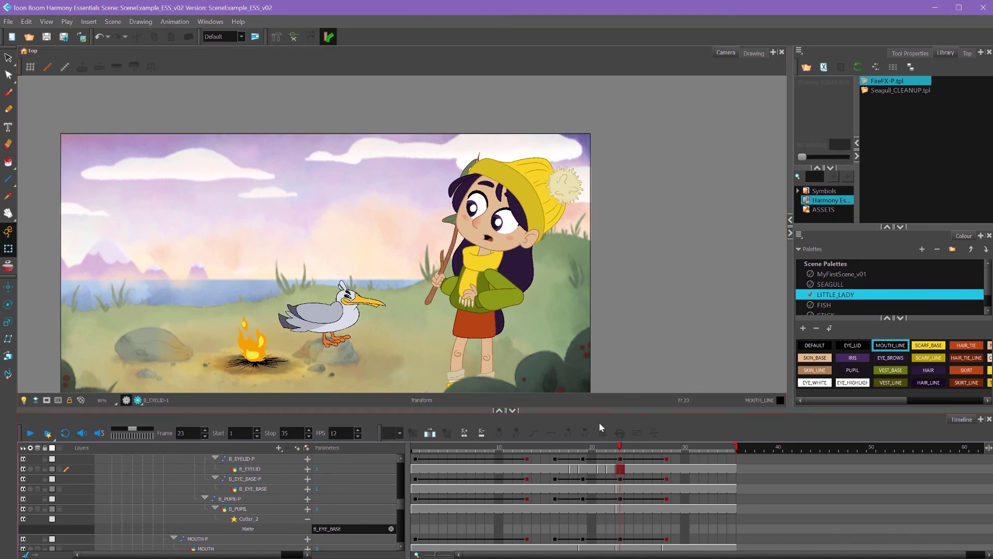
left_click(582, 459)
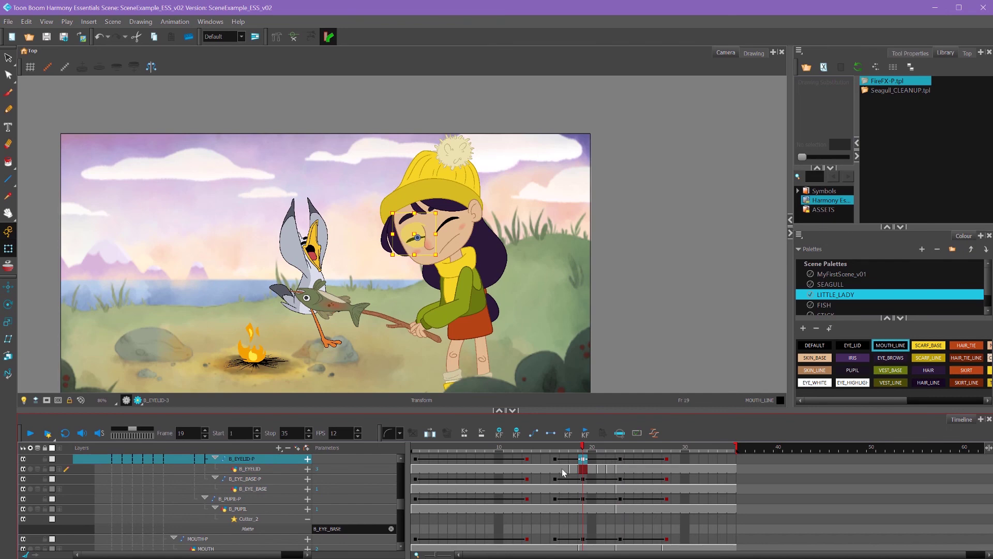
left_click(581, 469)
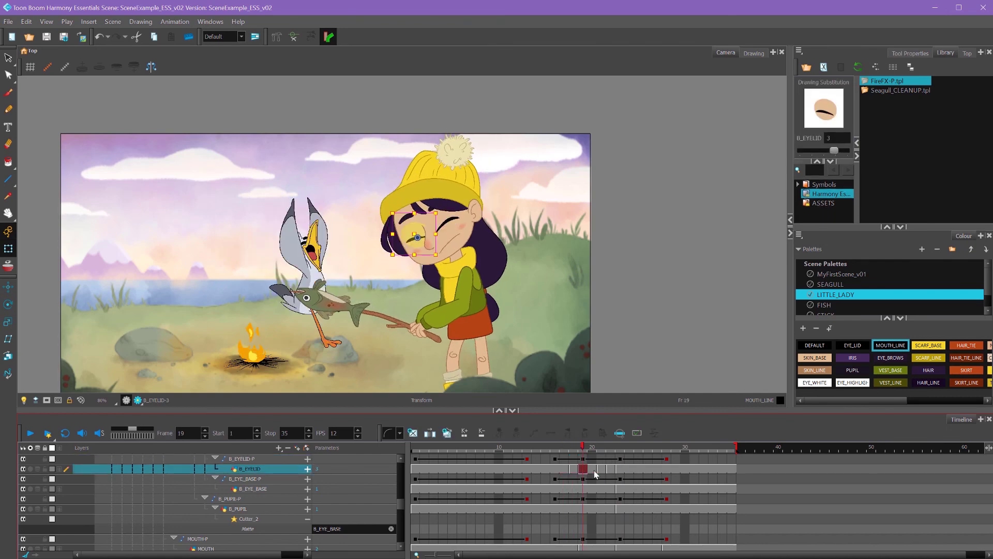
left_click(610, 468)
left_click(620, 468)
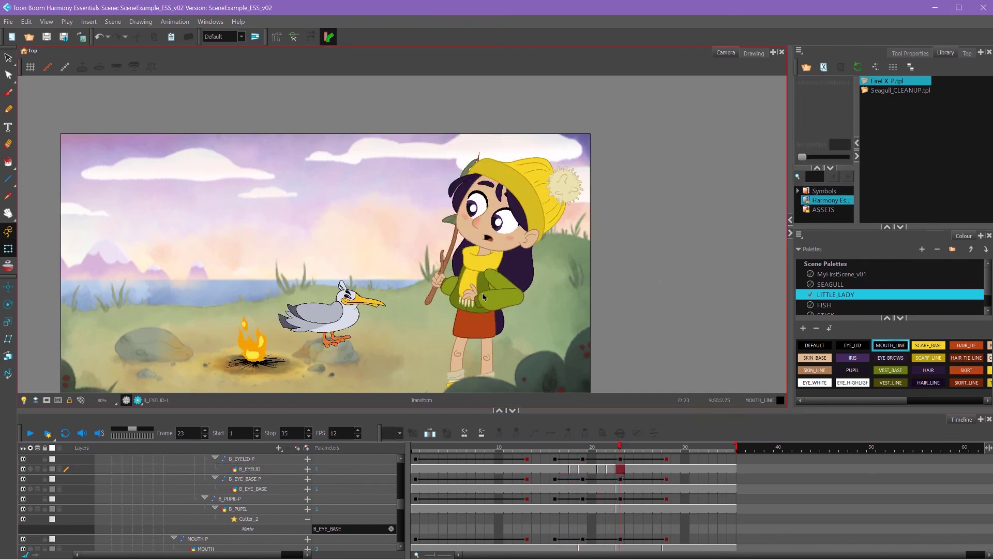